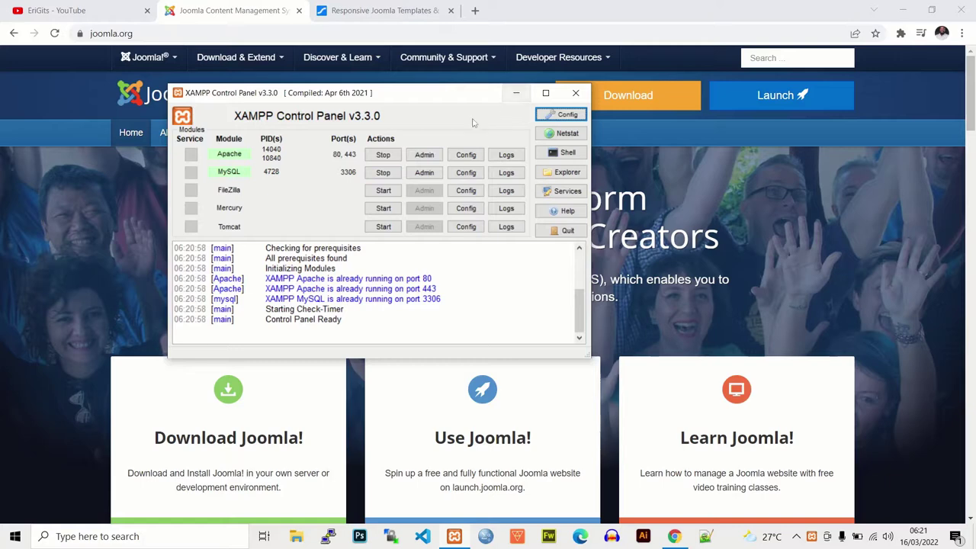
Step: Minimize the XAMPP Control Panel, leaving Apache and MySQL running
left_click(515, 96)
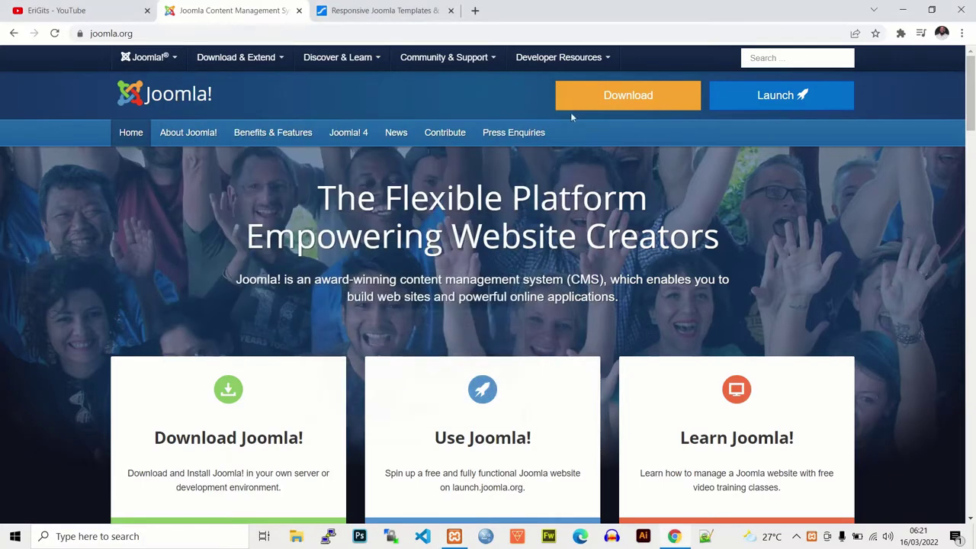
Step: Download the Joomla 4.1.0 full package ZIP from downloads.joomla.org
left_click(164, 33)
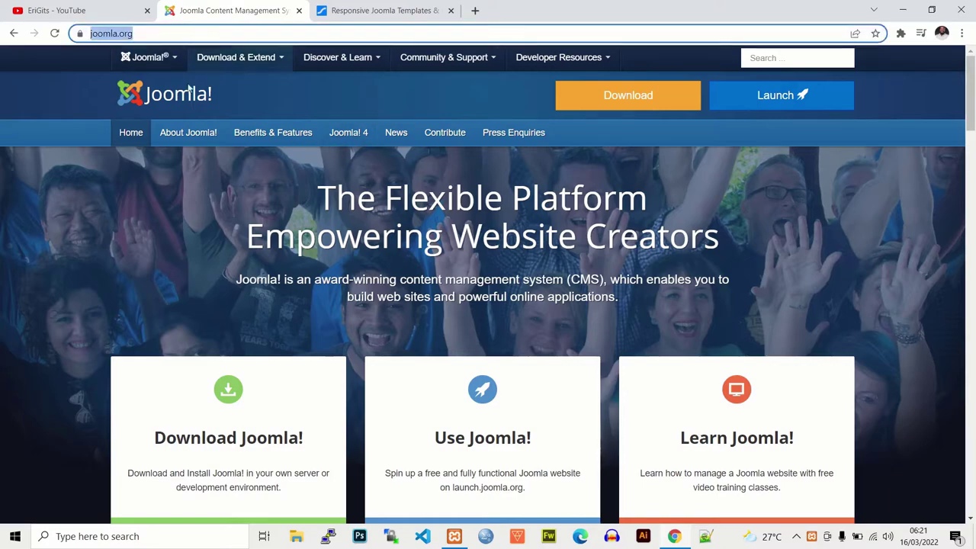
mouse_move(967, 106)
left_mouse_down()
mouse_move(971, 157)
mouse_move(971, 114)
left_mouse_up()
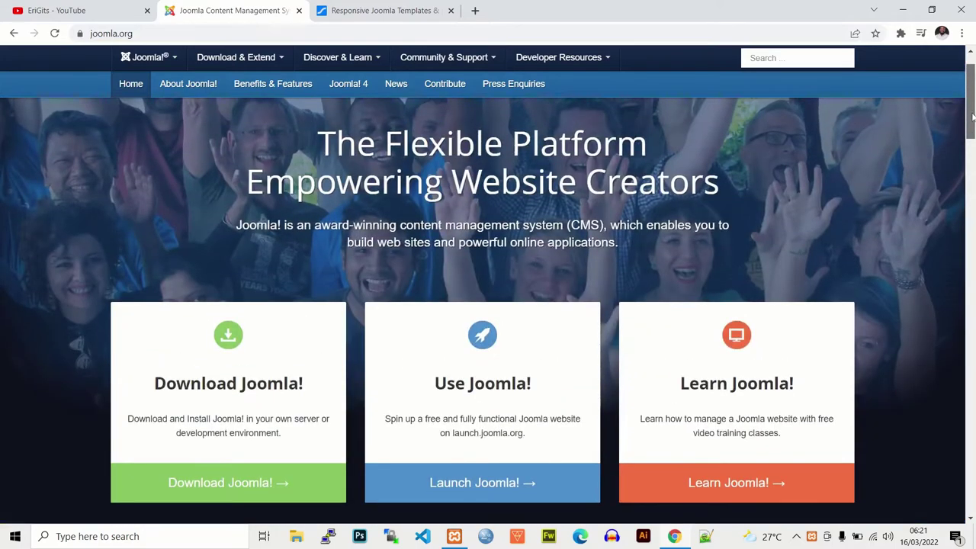
scroll(367, 347, "down", 2)
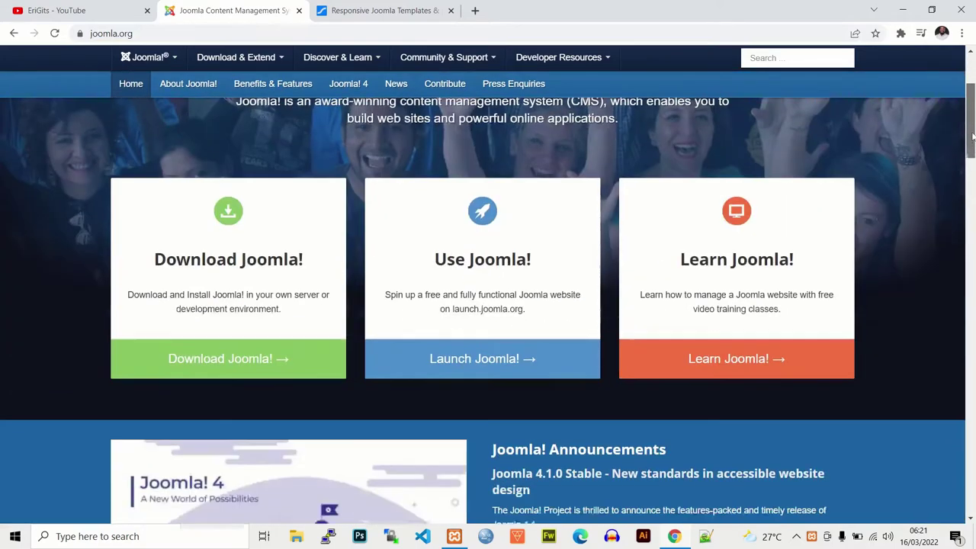
left_click(257, 357)
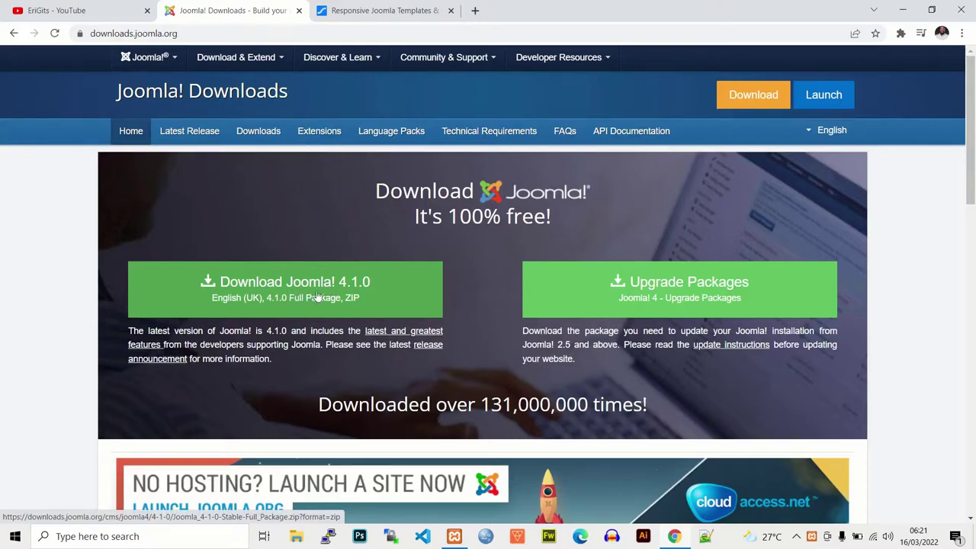
left_click(315, 295)
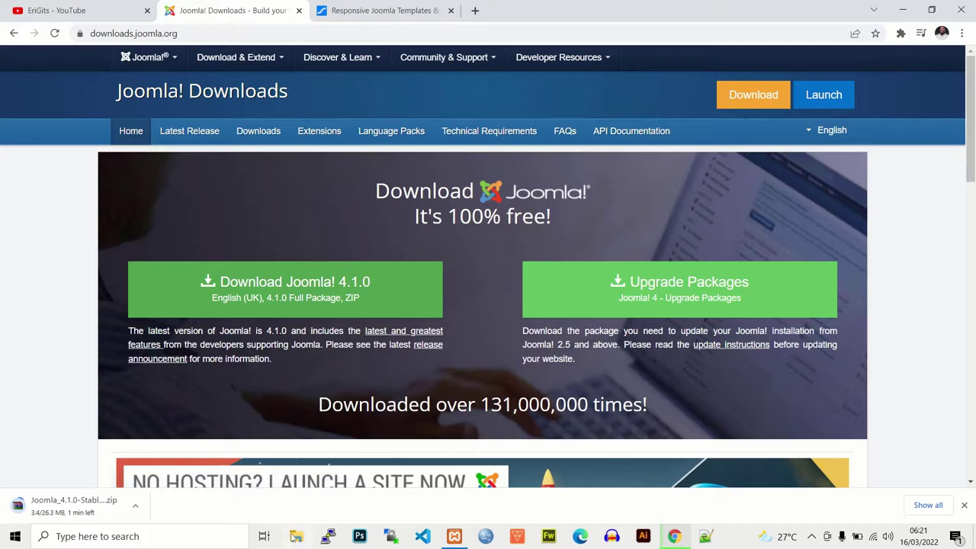
key("super+e")
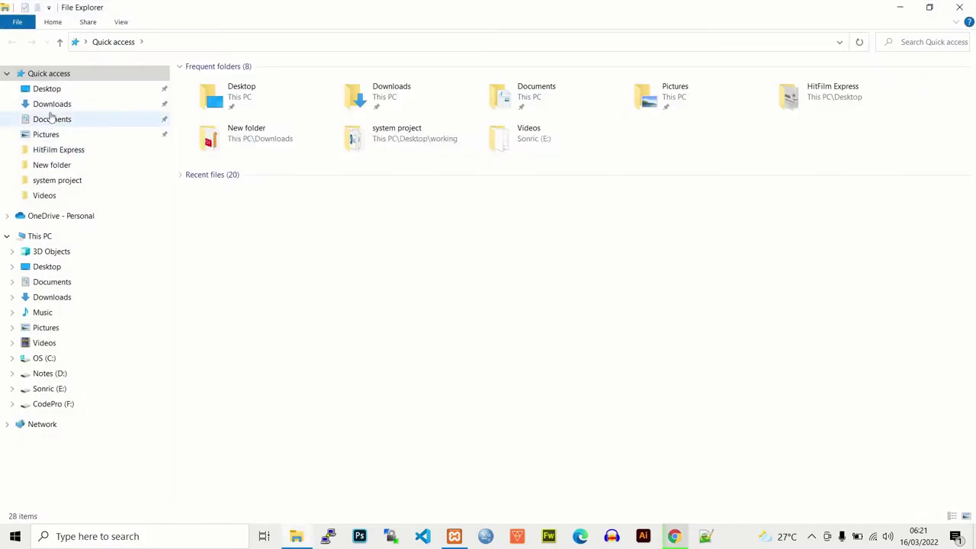
Step: Copy the Joomla_4.1.0-Stable-Full_Package archive from the Downloads folder
left_click(51, 104)
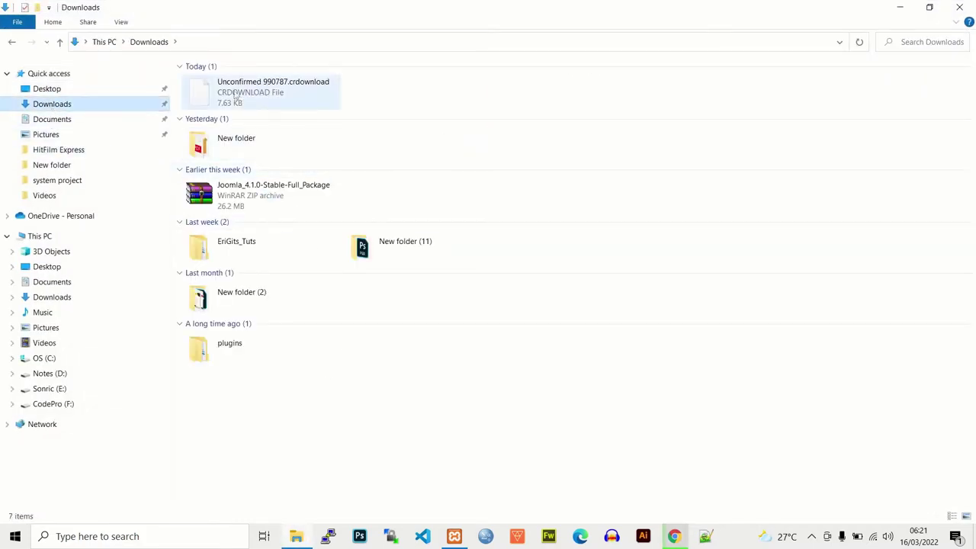
left_click(256, 207)
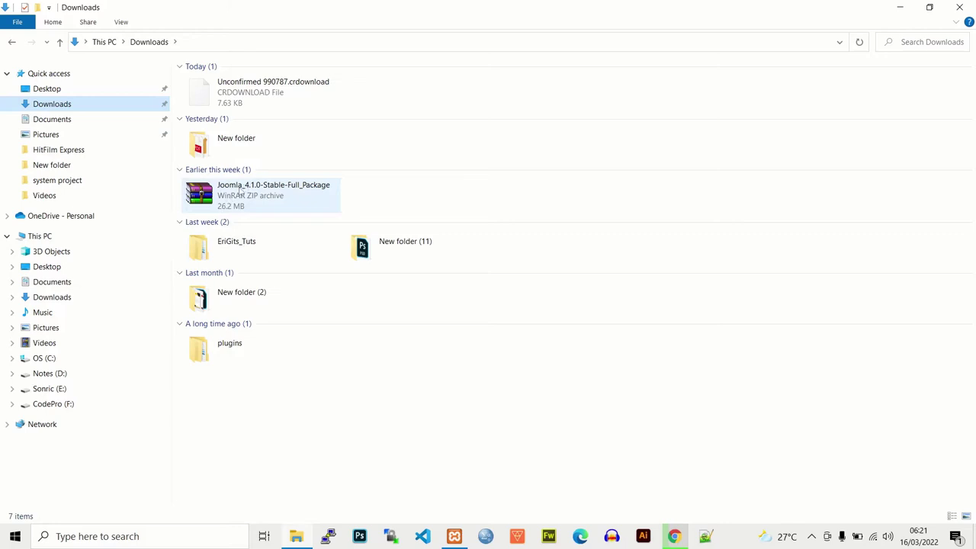
right_click(241, 193)
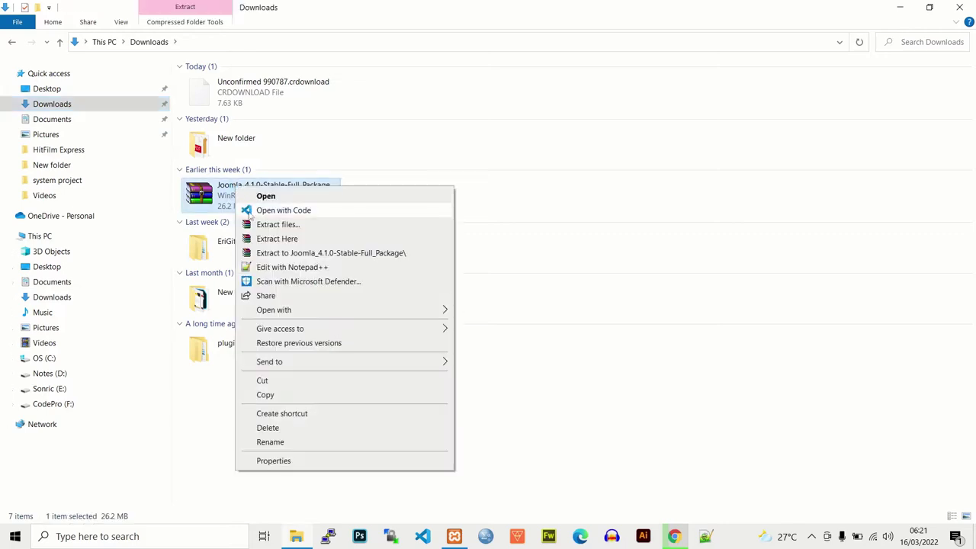
left_click(265, 394)
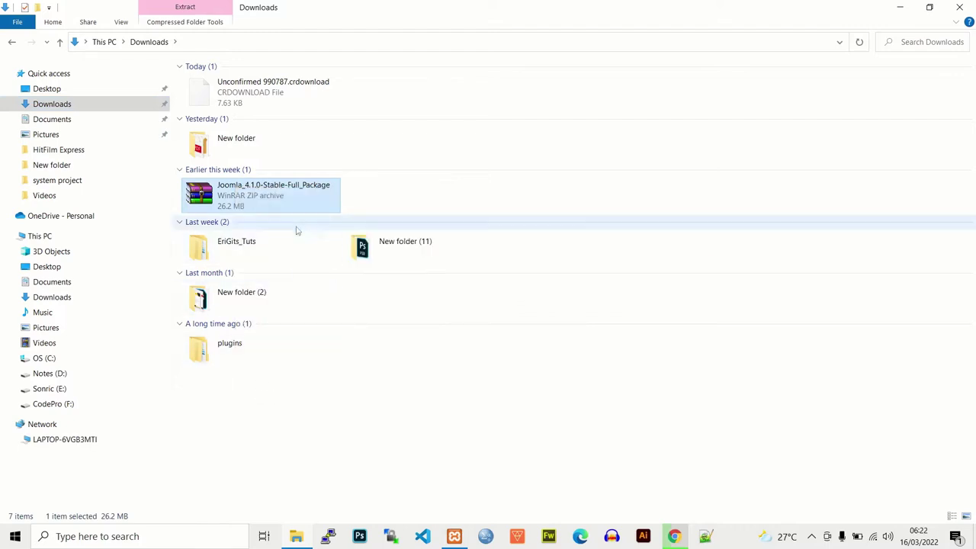
Step: Paste the archive into the empty C:\xampp\htdocs\erigits folder
left_click(51, 360)
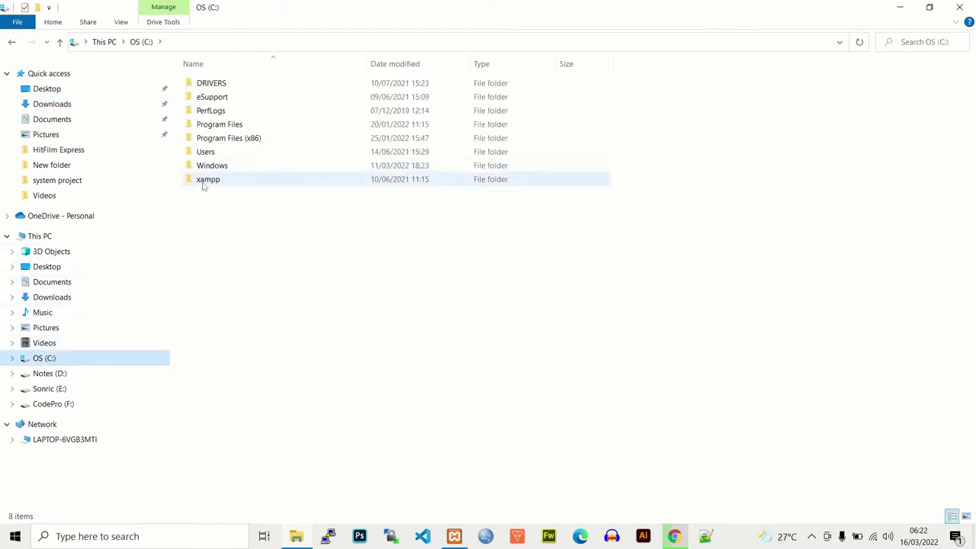
double_click(205, 183)
double_click(218, 152)
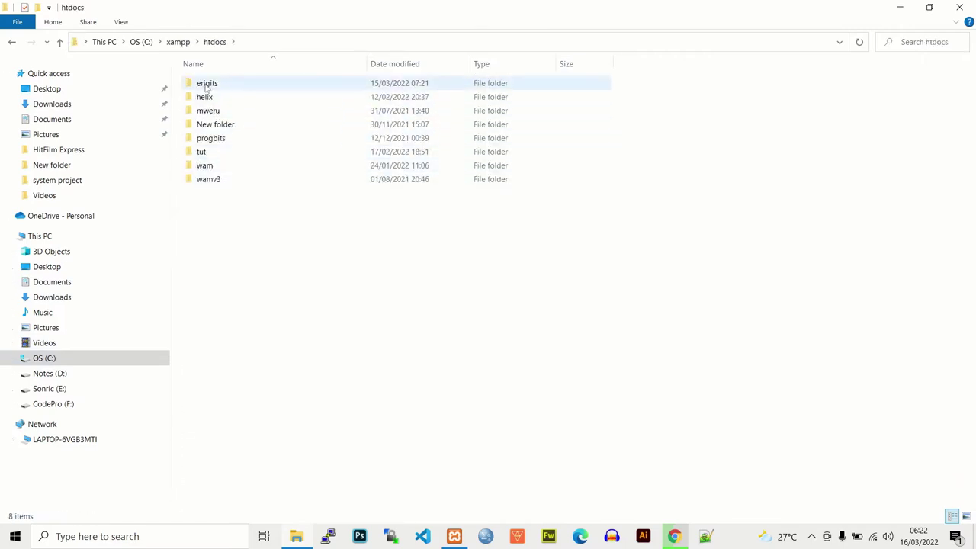
left_click(206, 85)
double_click(205, 86)
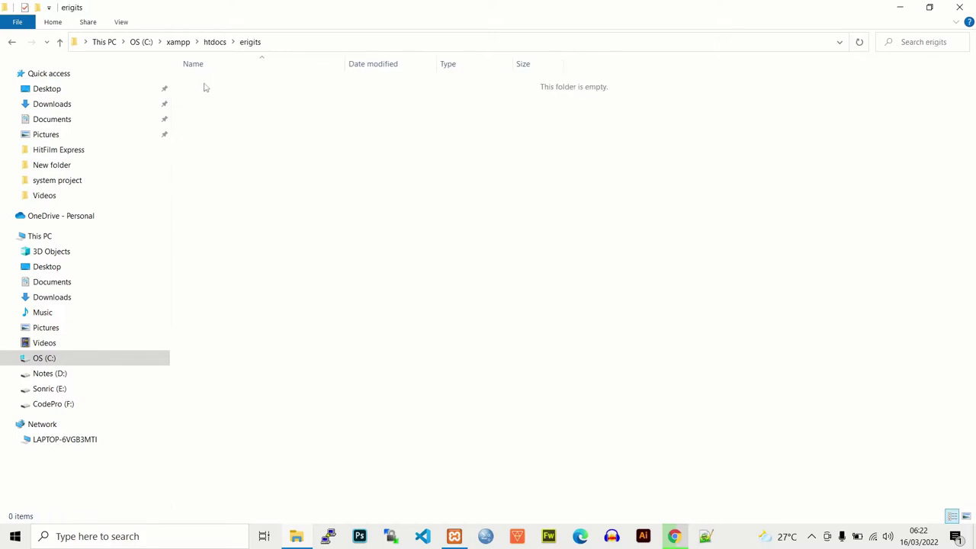
right_click(196, 83)
left_click(256, 171)
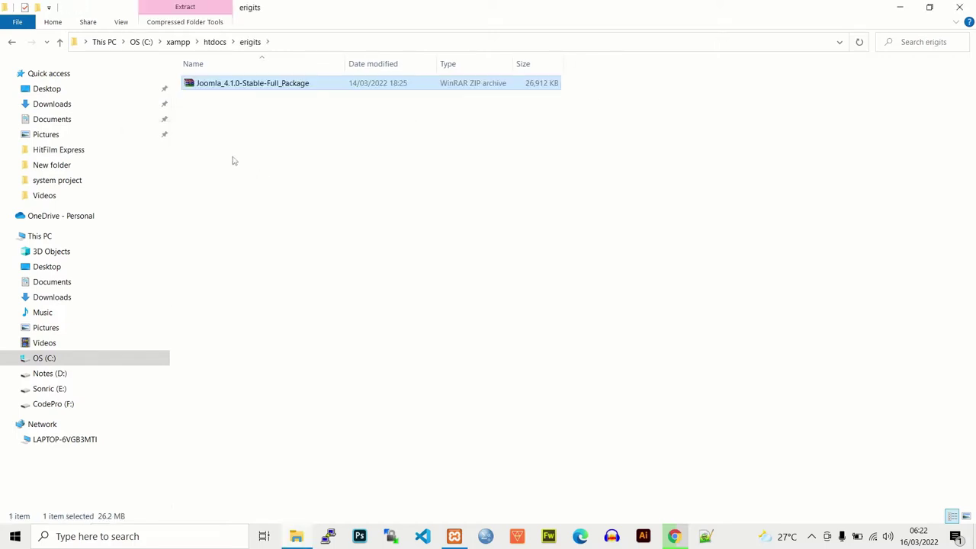
left_click(236, 83)
right_click(236, 83)
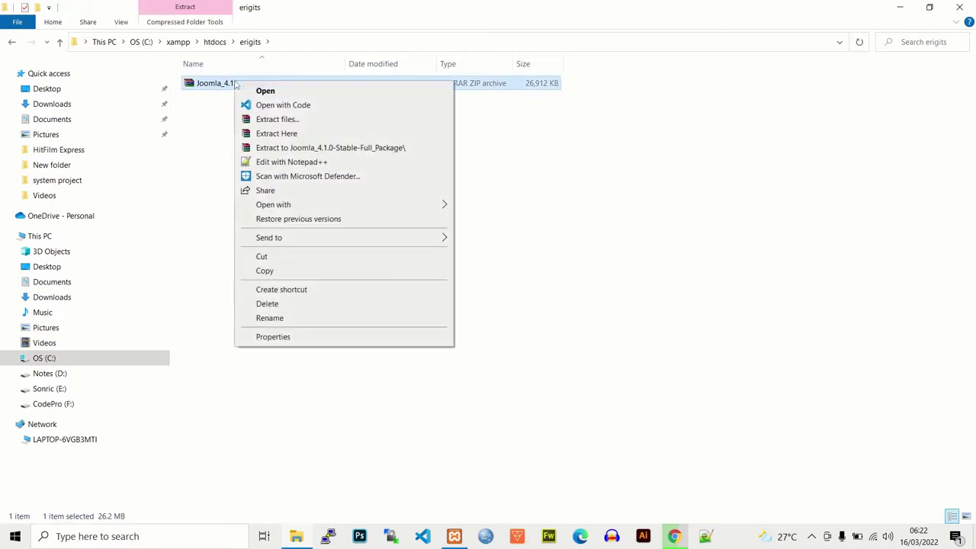
Step: Extract the Joomla ZIP directly into C:\xampp\htdocs\erigits, then return to Chrome
left_click(297, 136)
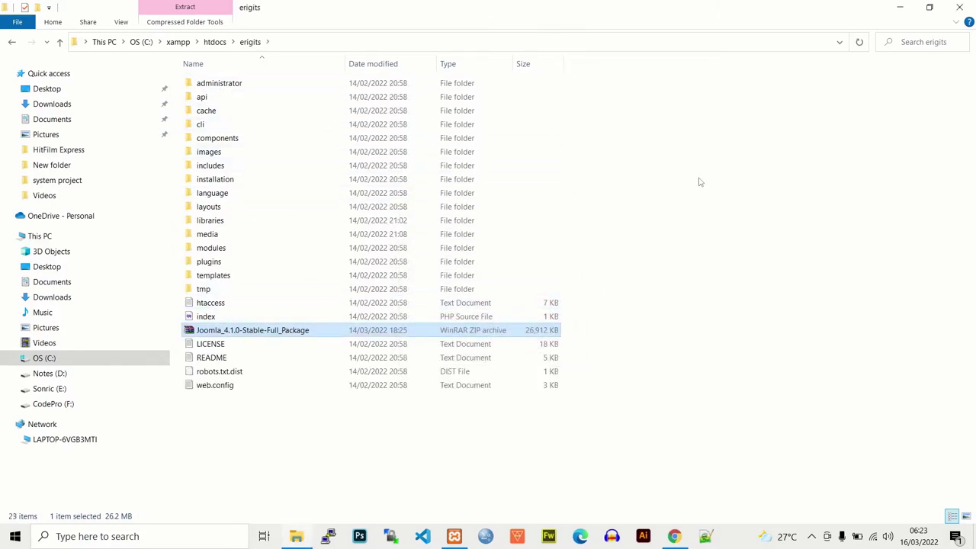
left_click(658, 171)
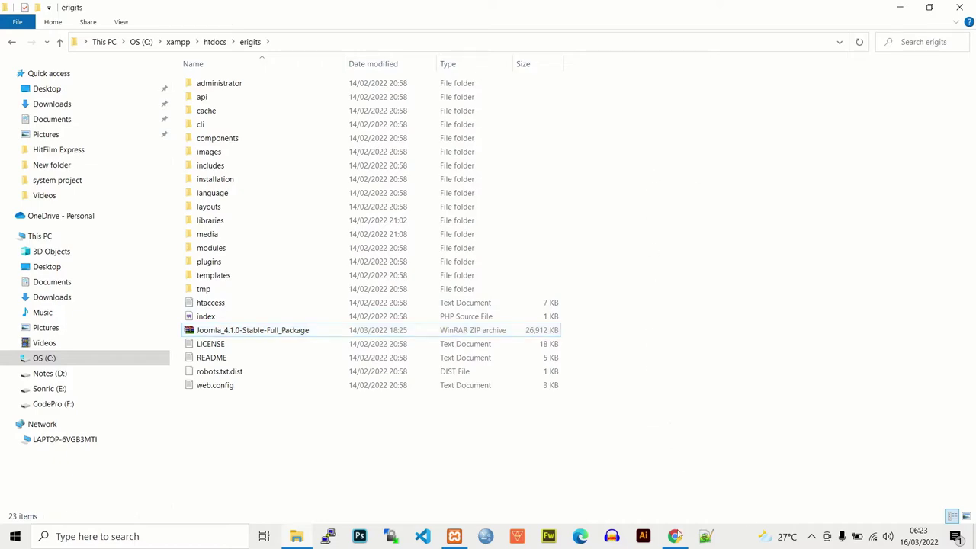
left_click(675, 537)
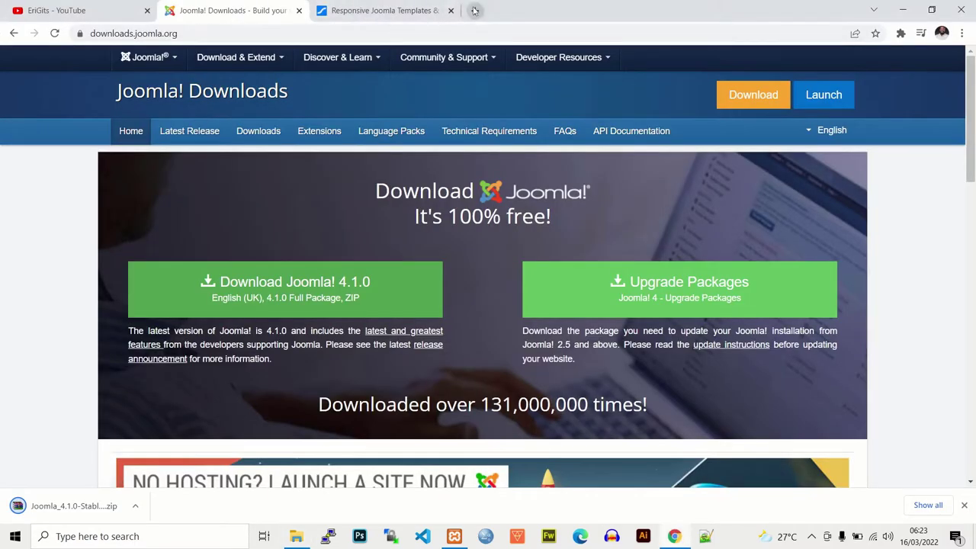
Step: Load erigits.net in a new tab to start the Joomla 4.1.0 installer
left_click(475, 9)
type("e")
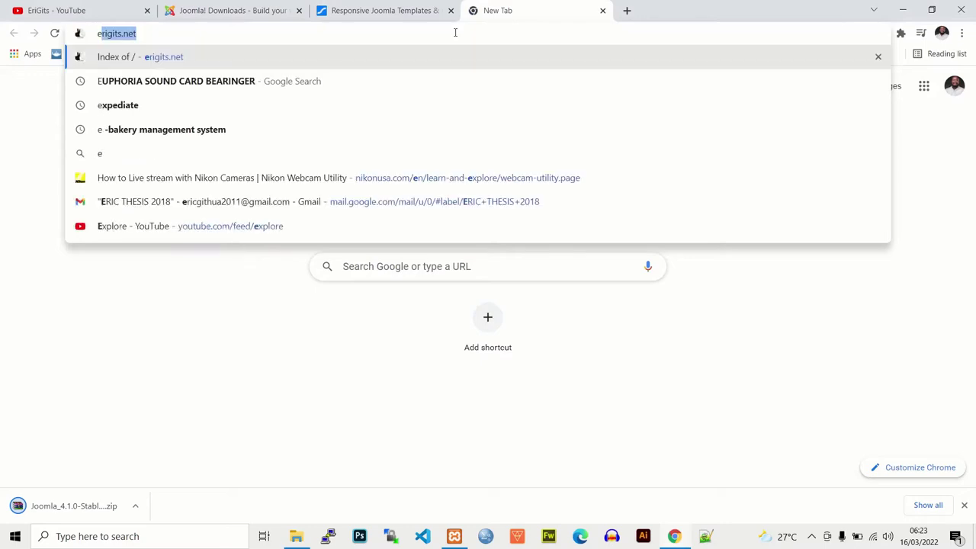
type("rigits")
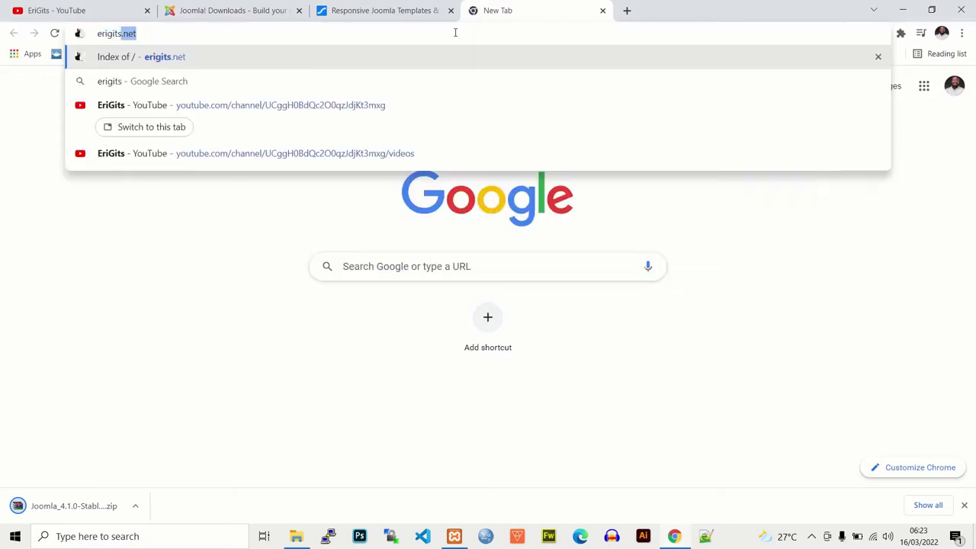
type(".net")
key("Return")
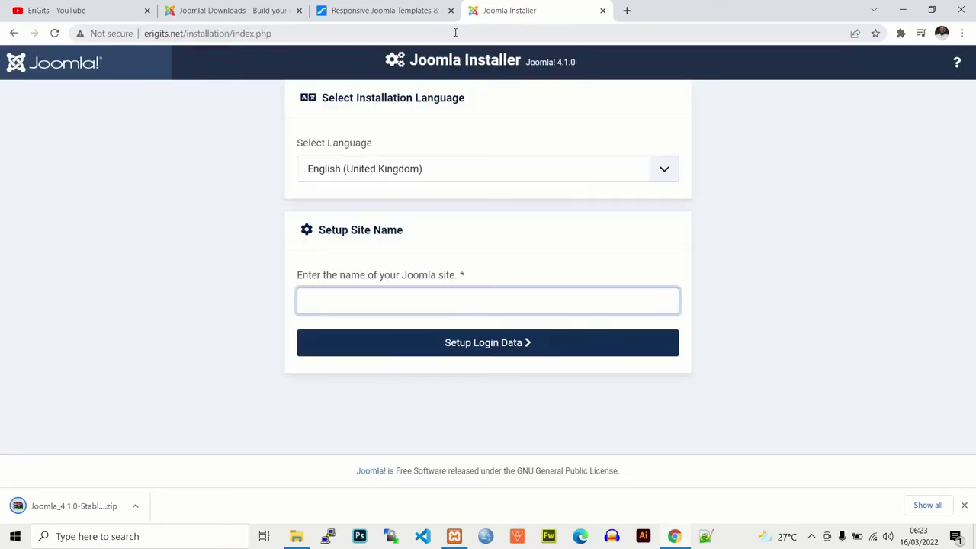
left_click(483, 61)
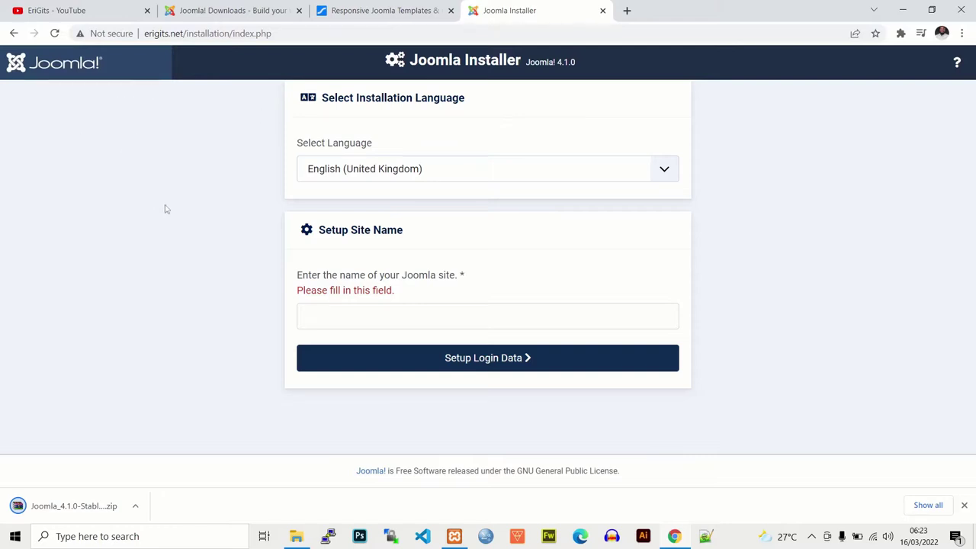
Step: Open phpMyAdmin at localhost in a new browser tab
left_click(627, 10)
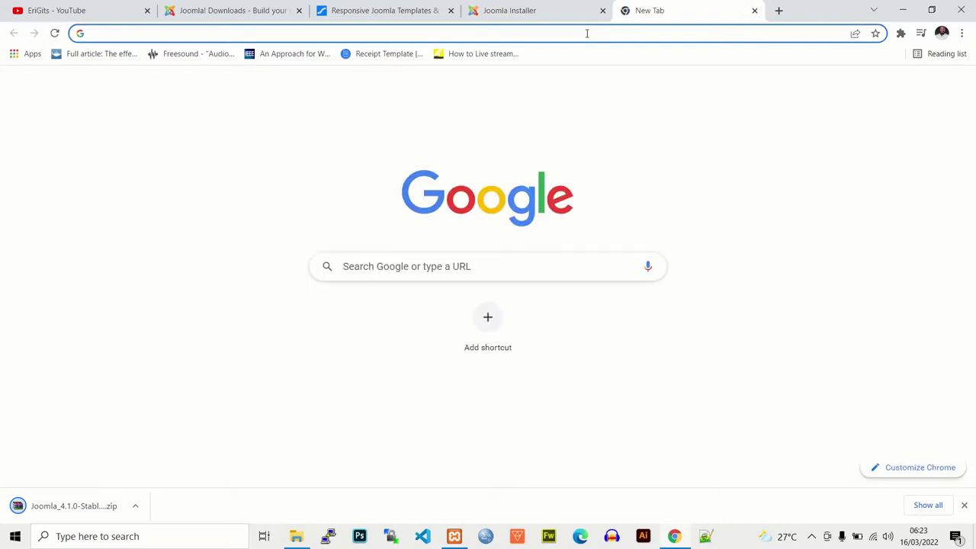
type("locl")
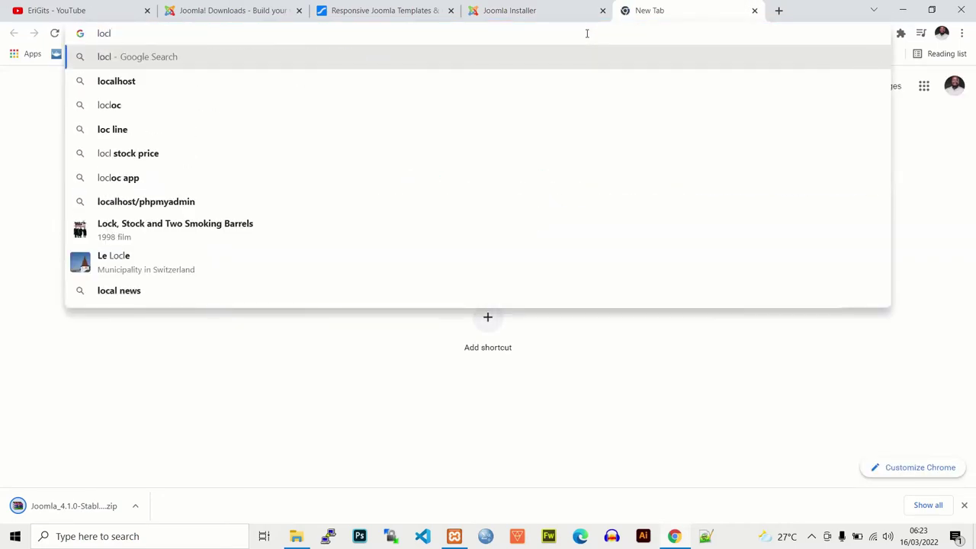
key("BackSpace")
type("al")
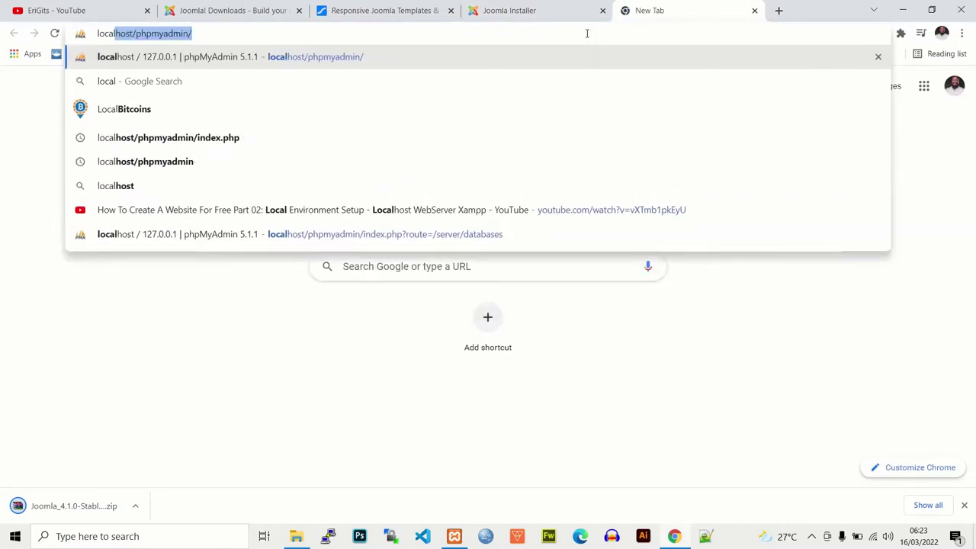
key("Right")
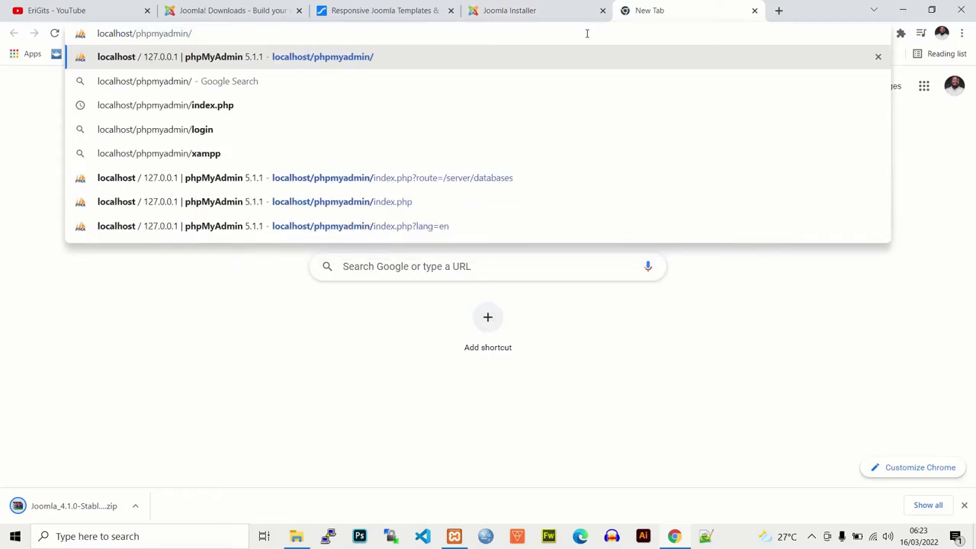
key("Return")
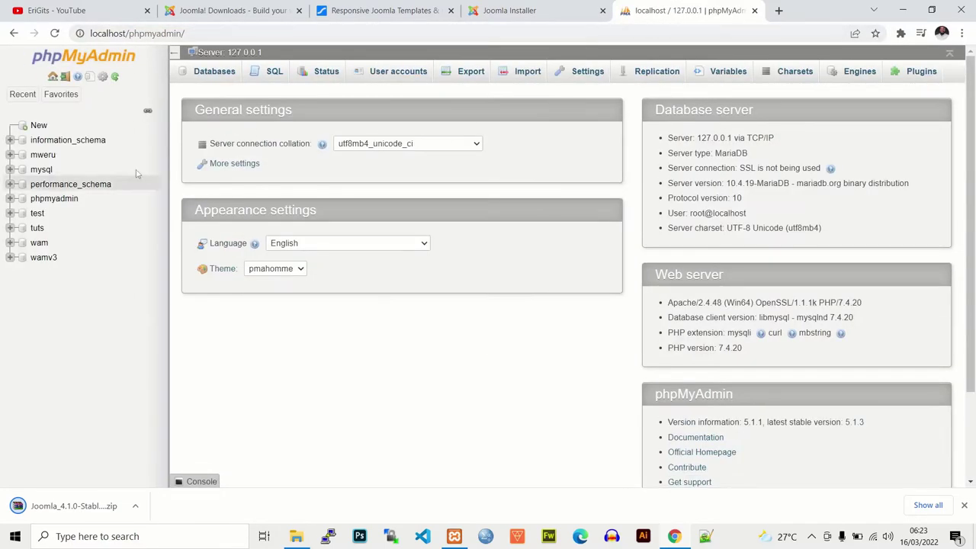
Step: Create the gitsdbase database, review its root privileges, and return to the installer
left_click(222, 77)
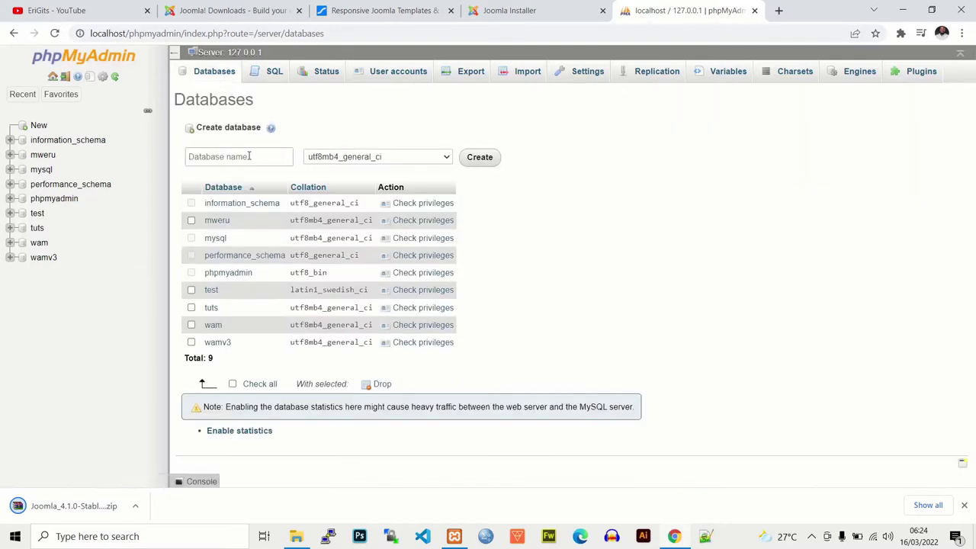
left_click(249, 156)
type("erigits")
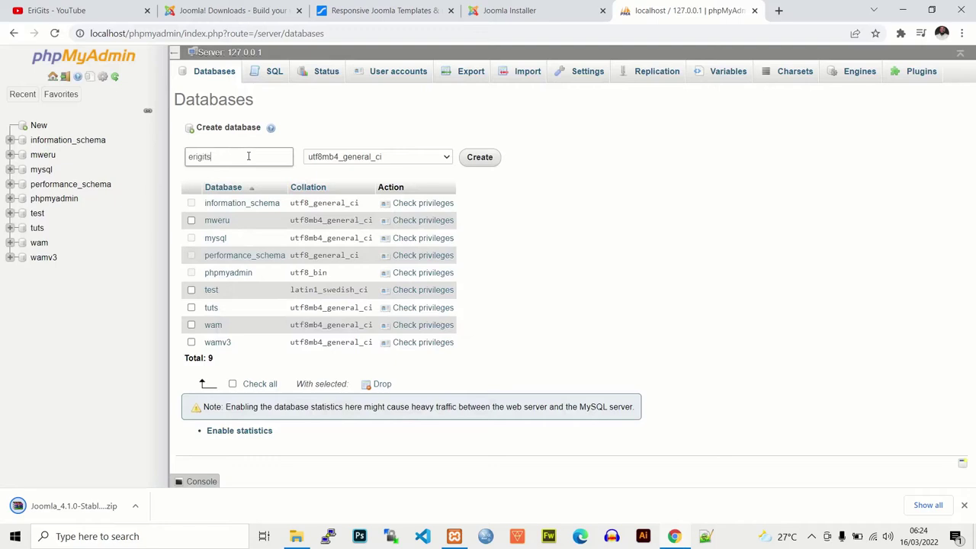
double_click(249, 156)
type("g")
left_click(486, 158)
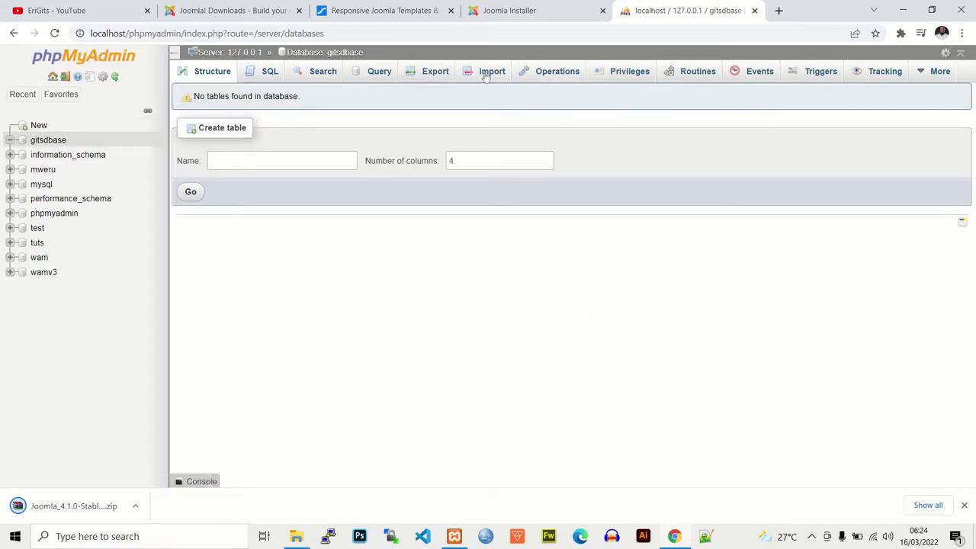
left_click(630, 73)
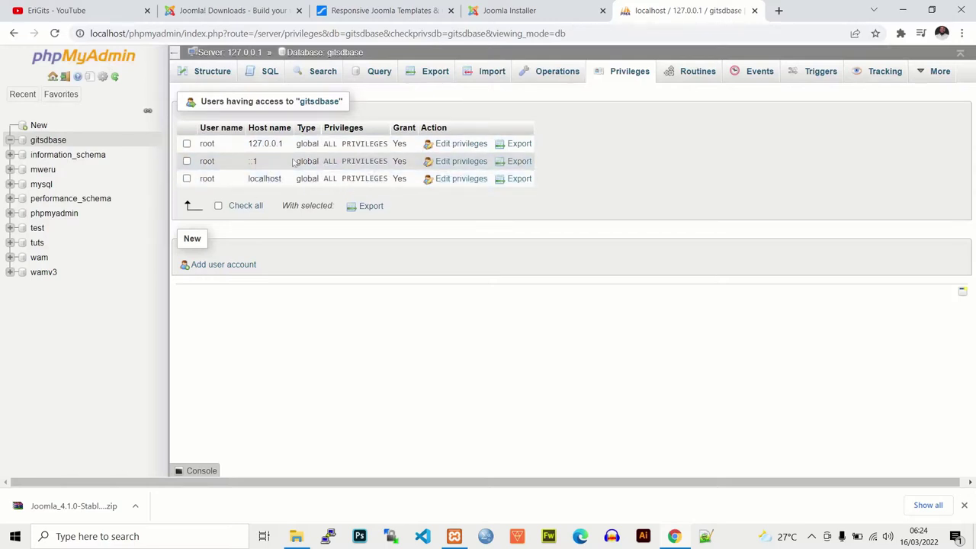
left_click(514, 9)
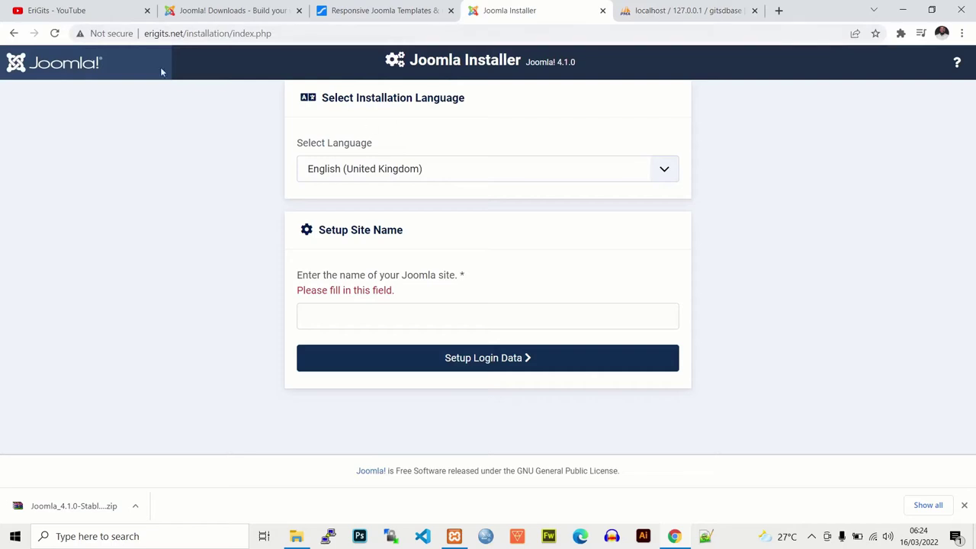
Step: Keep English (United Kingdom), name the site EriGits, and continue to Login Data
left_click(415, 173)
left_click(412, 169)
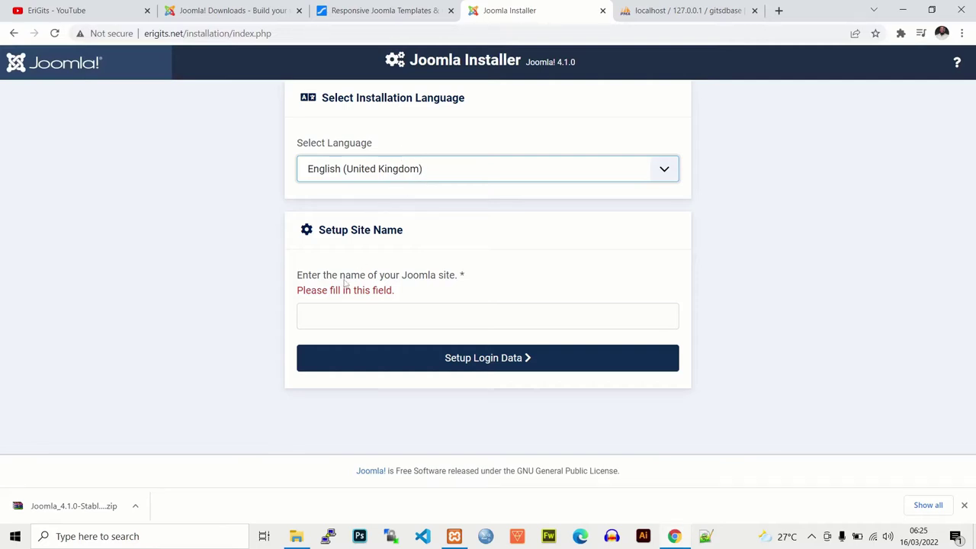
left_click(332, 316)
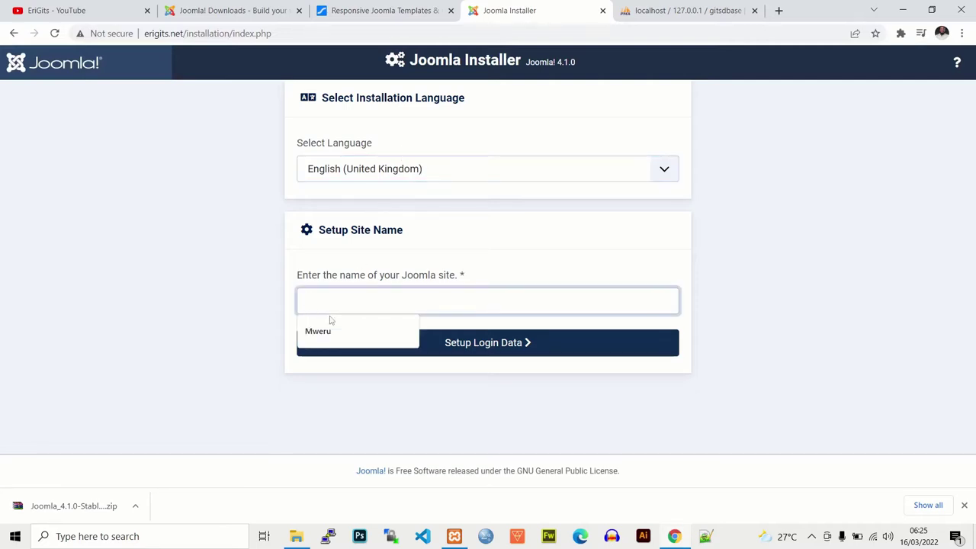
type("EriGit")
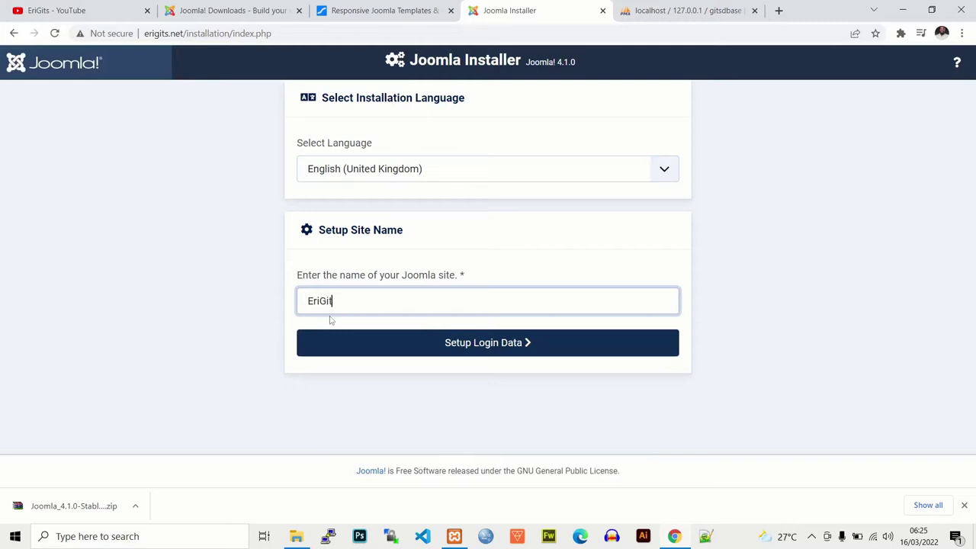
type("s")
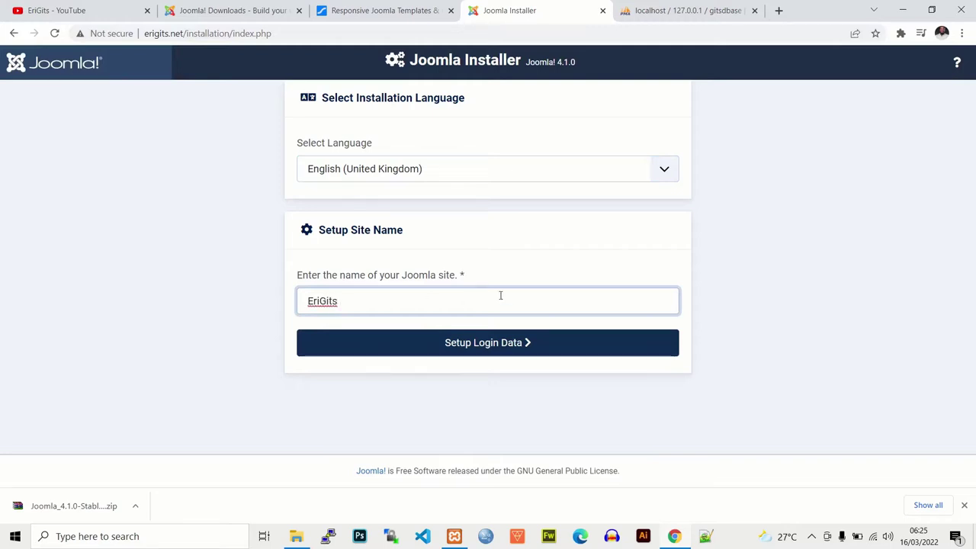
left_click(549, 272)
left_click(506, 347)
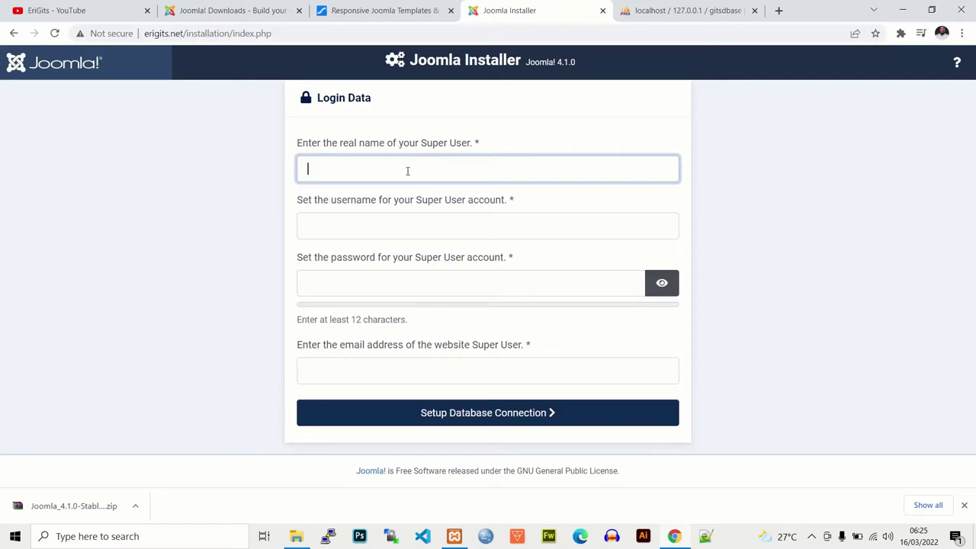
Step: Enter the Super User's real name in the first field
type("roo")
key("BackSpace")
key("BackSpace")
key("BackSpace")
left_click_drag(424, 144, 327, 181)
left_click(327, 181)
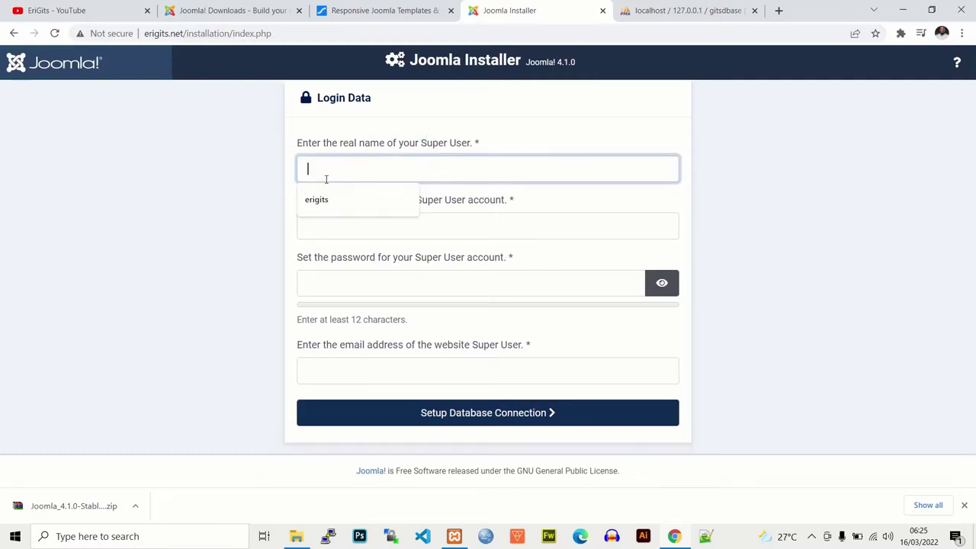
left_click(572, 140)
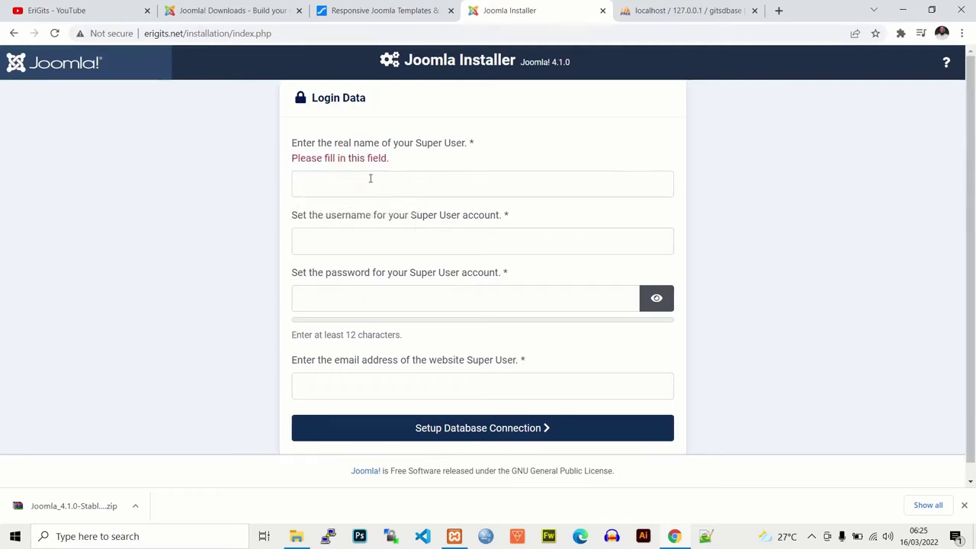
left_click(348, 176)
type("Er")
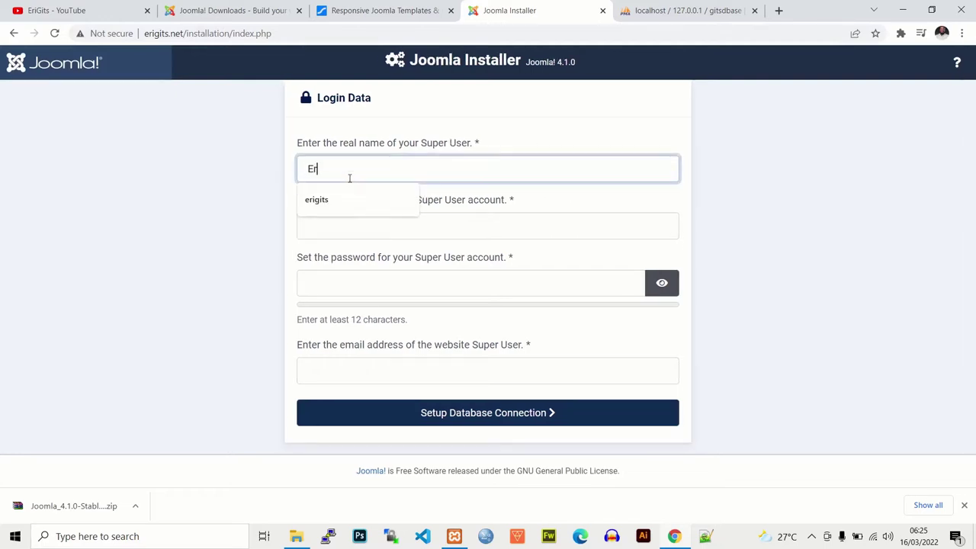
type("i Gits")
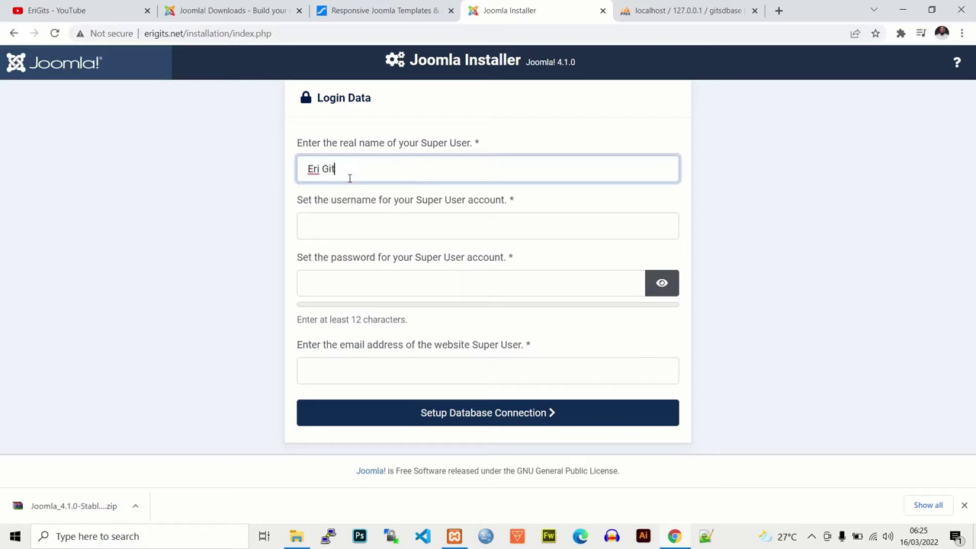
Step: Enter an admin username for the Super User
left_click(371, 228)
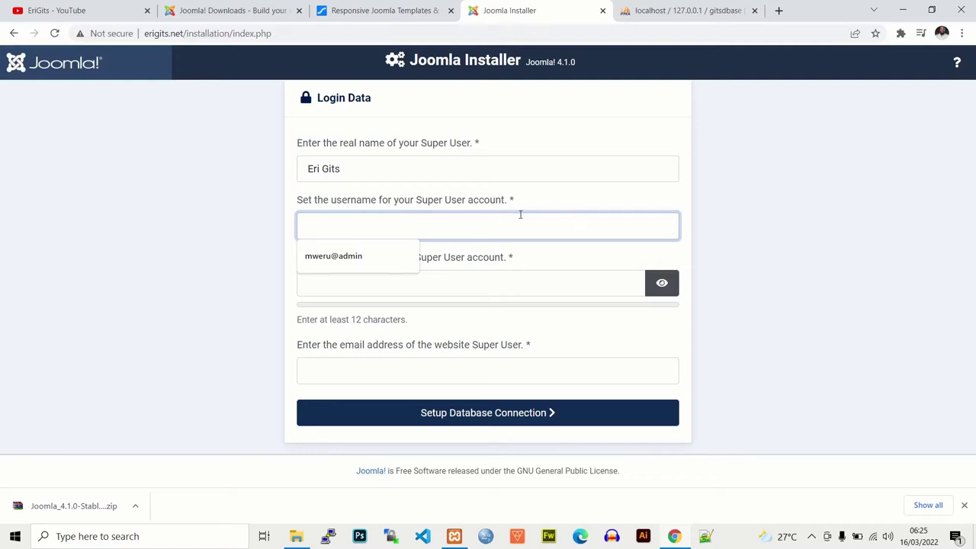
type("gits")
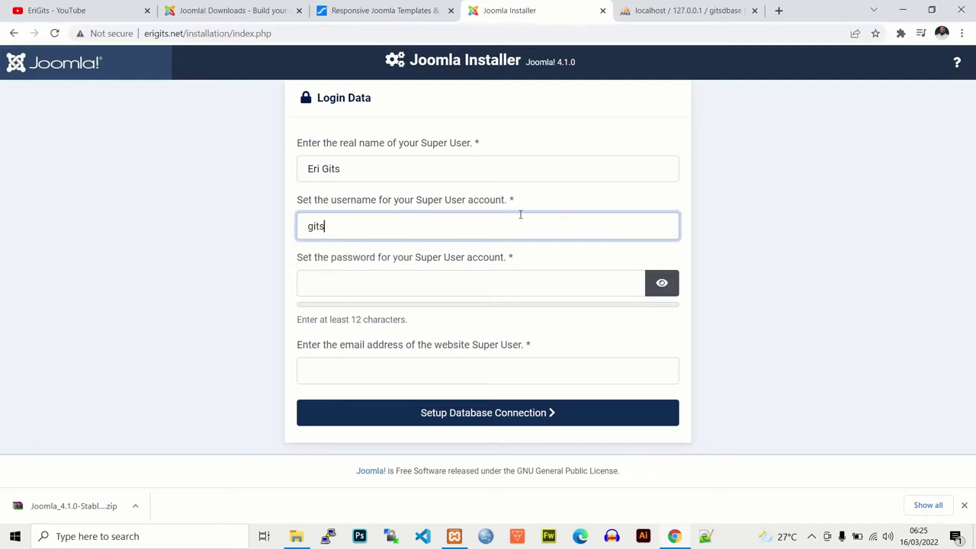
type("@")
key("BackSpace")
type("@admin")
left_click(330, 277)
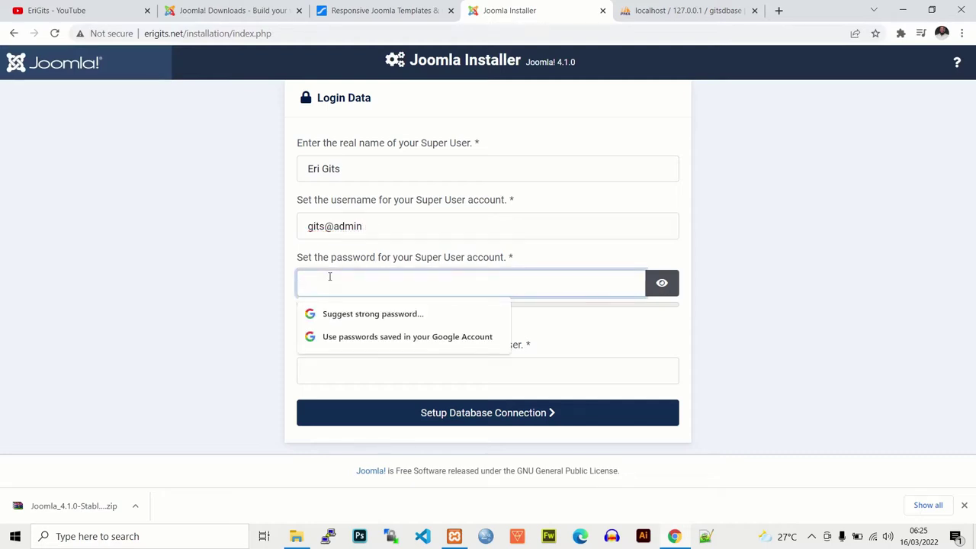
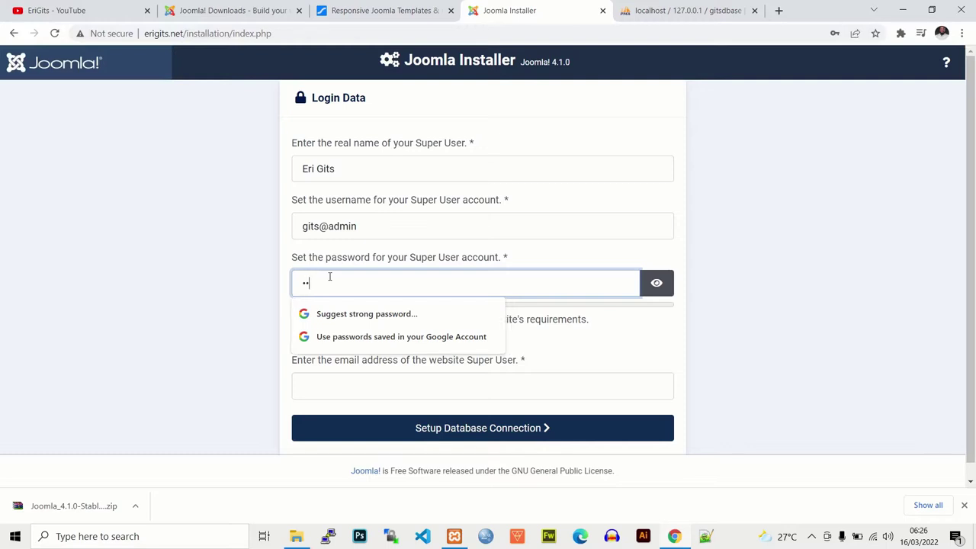
Step: Try several trial Super User passwords against the strength meter
left_click(834, 259)
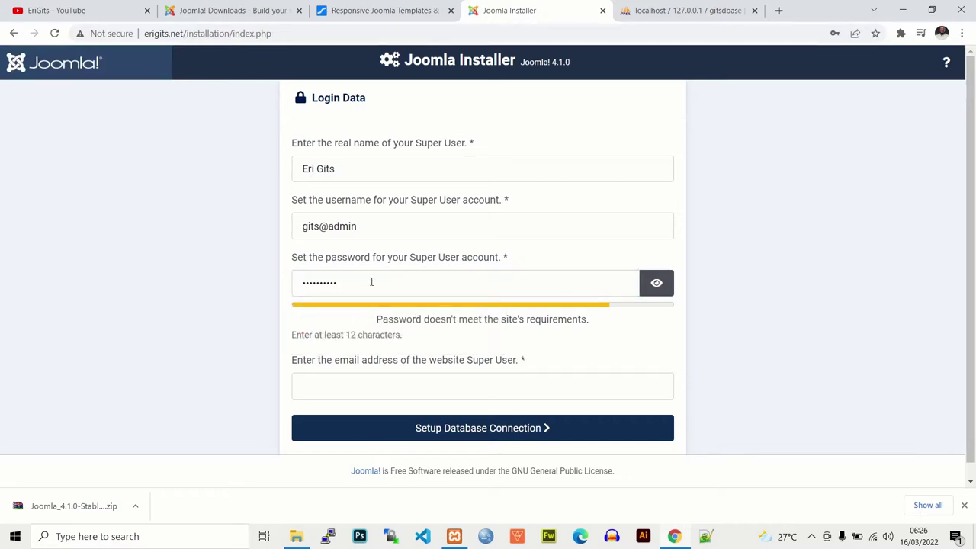
left_click_drag(373, 278, 292, 283)
left_click(286, 285)
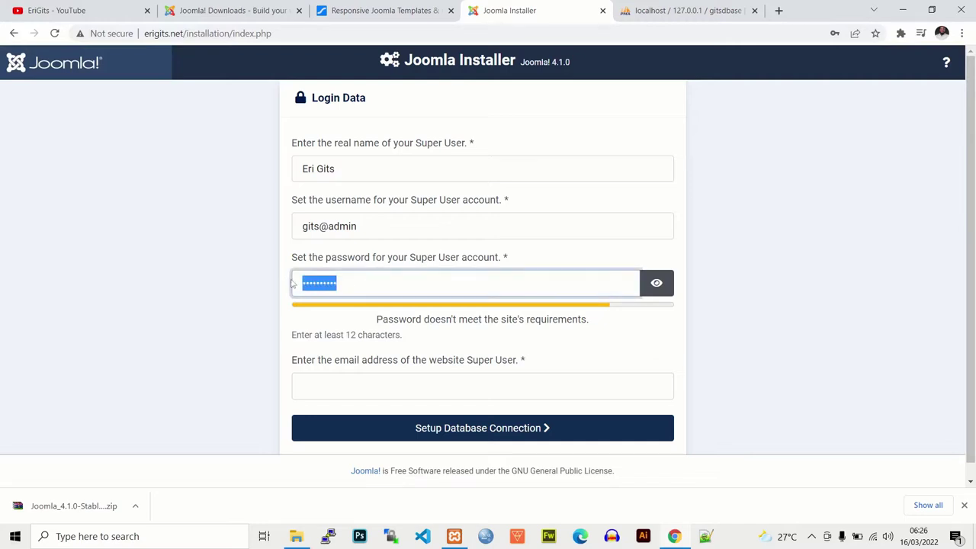
type("a")
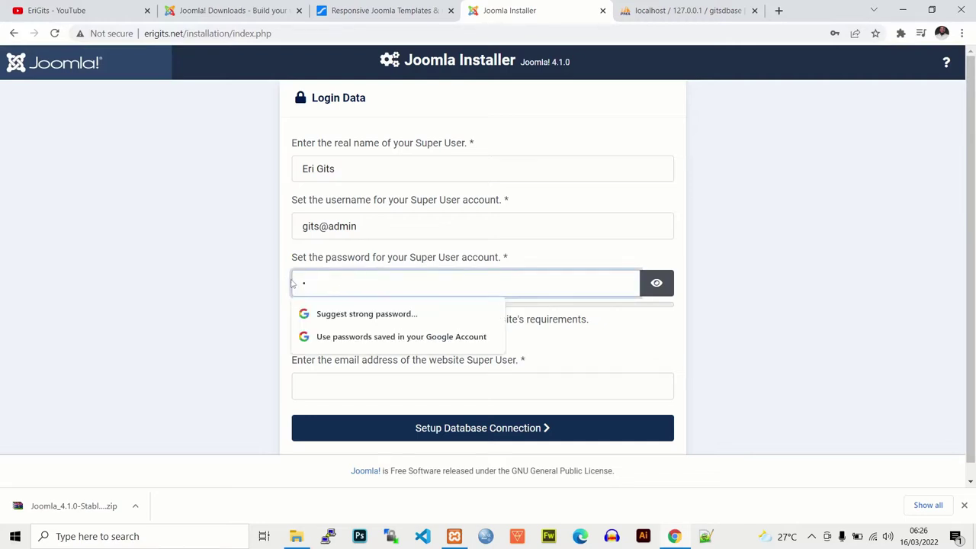
type("aaaa")
key("BackSpace")
key("BackSpace")
key("BackSpace")
key("BackSpace")
key("BackSpace")
key("BackSpace")
type("aaaaaaa")
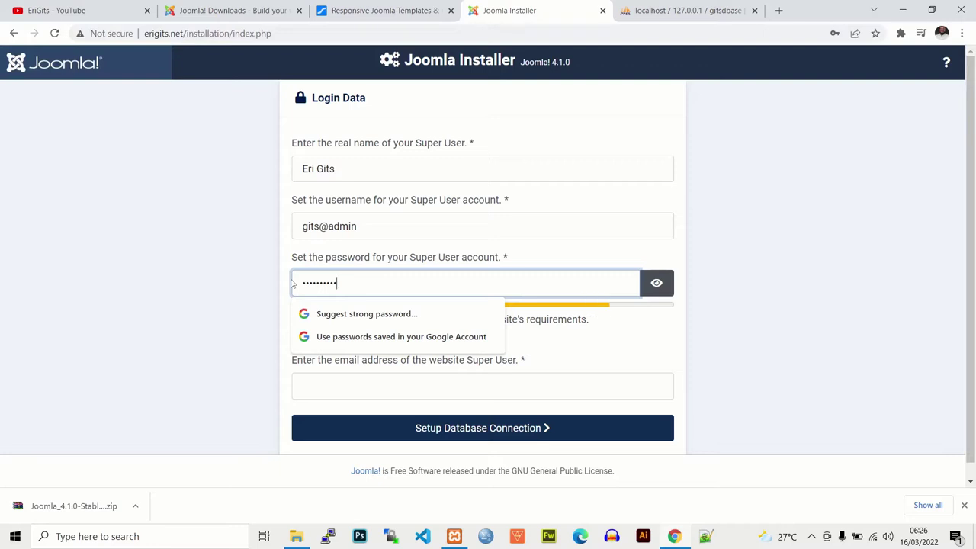
type("aaaa")
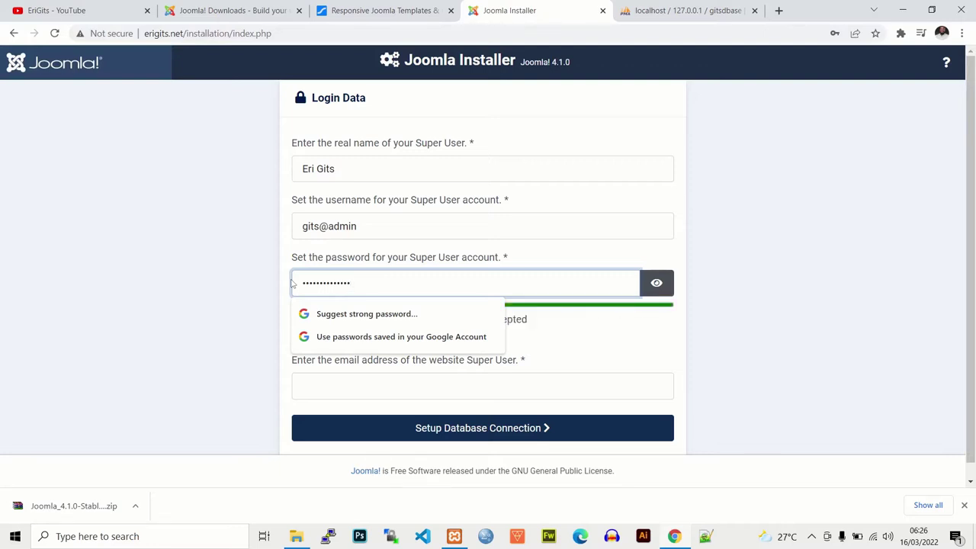
left_click(731, 272)
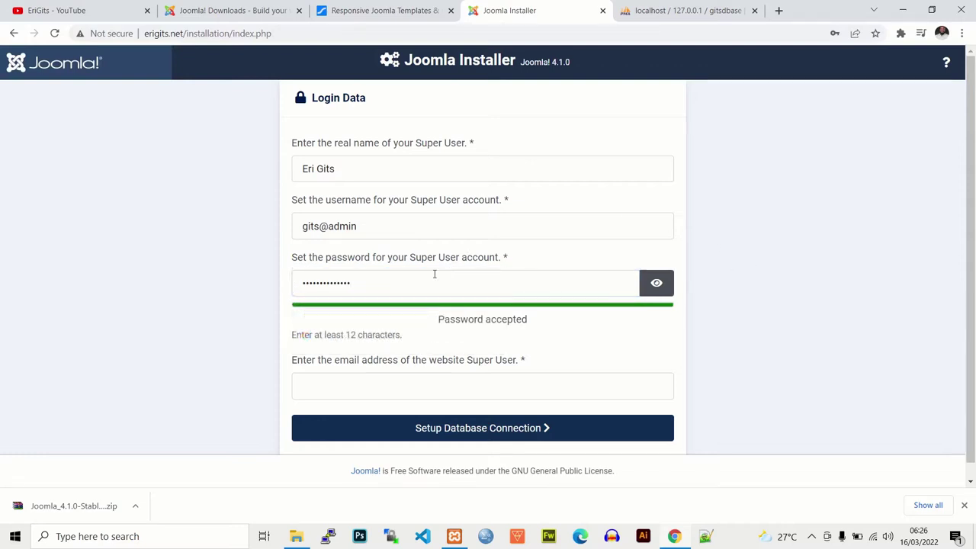
Step: Retype a Super User password of 12+ characters until it shows Password accepted
left_click_drag(434, 274, 271, 281)
left_click(270, 282)
left_click(368, 282)
key("BackSpace")
key("BackSpace")
key("BackSpace")
key("BackSpace")
key("BackSpace")
key("BackSpace")
key("BackSpace")
key("BackSpace")
key("BackSpace")
key("BackSpace")
key("BackSpace")
key("BackSpace")
key("BackSpace")
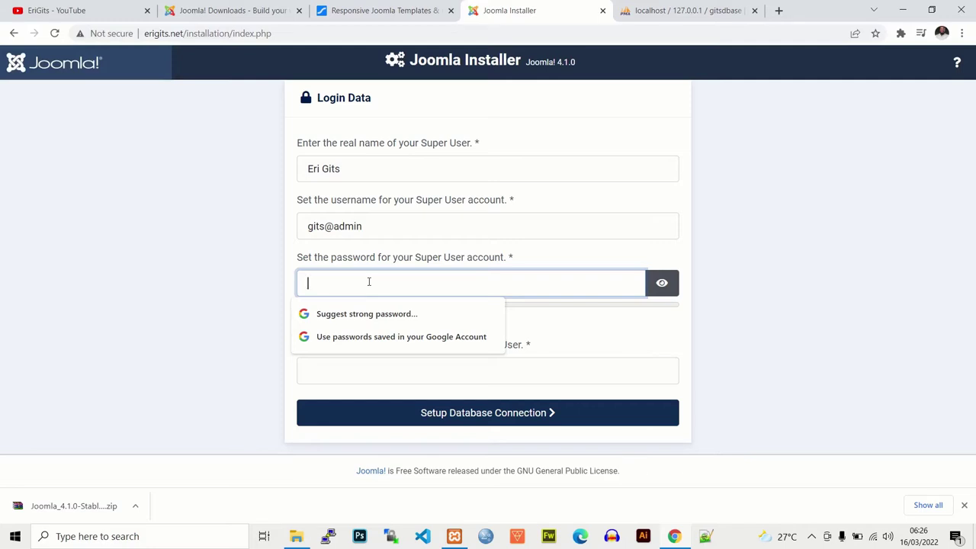
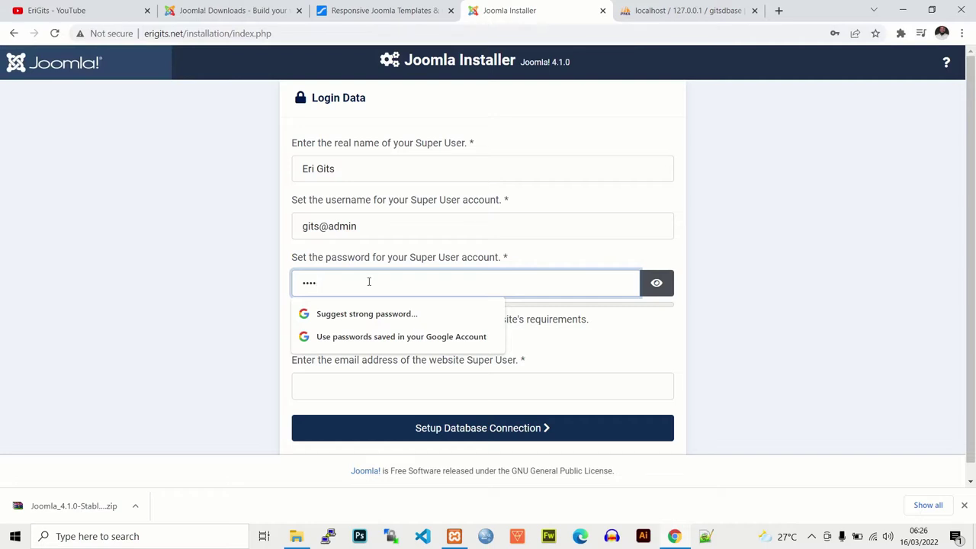
key("BackSpace")
key("BackSpace")
key("BackSpace")
key("BackSpace")
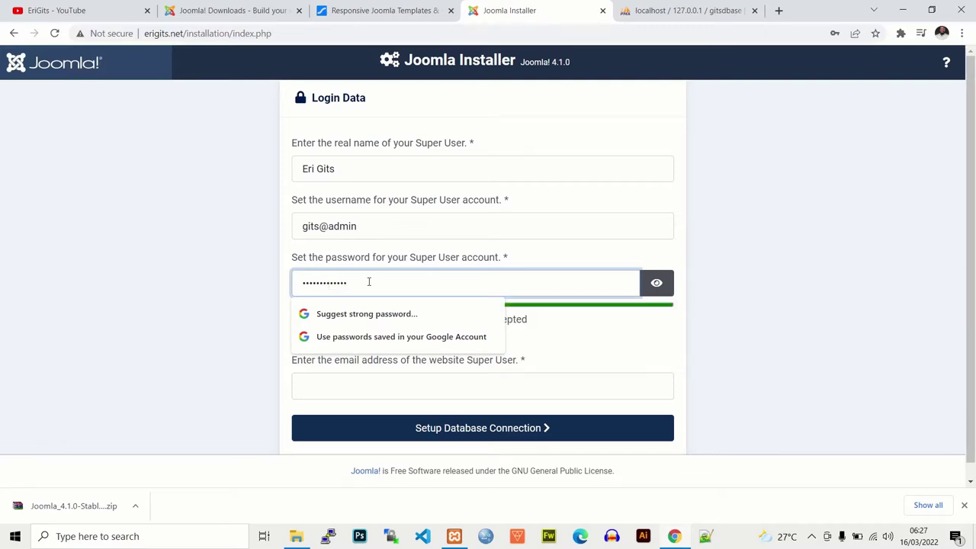
left_click(819, 283)
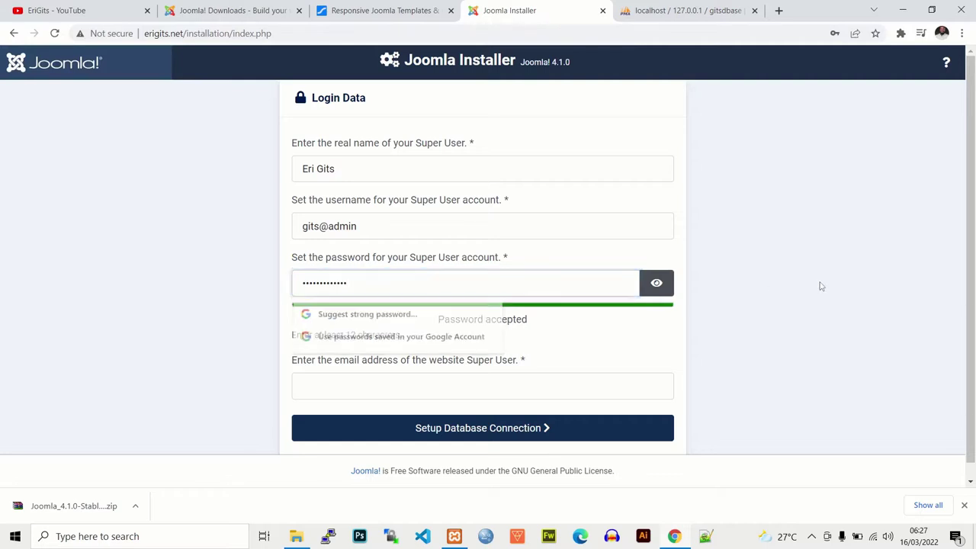
Step: Fill in the saved Super User e-mail, copy the revealed password, and proceed to database setup
left_click(382, 381)
left_click(366, 418)
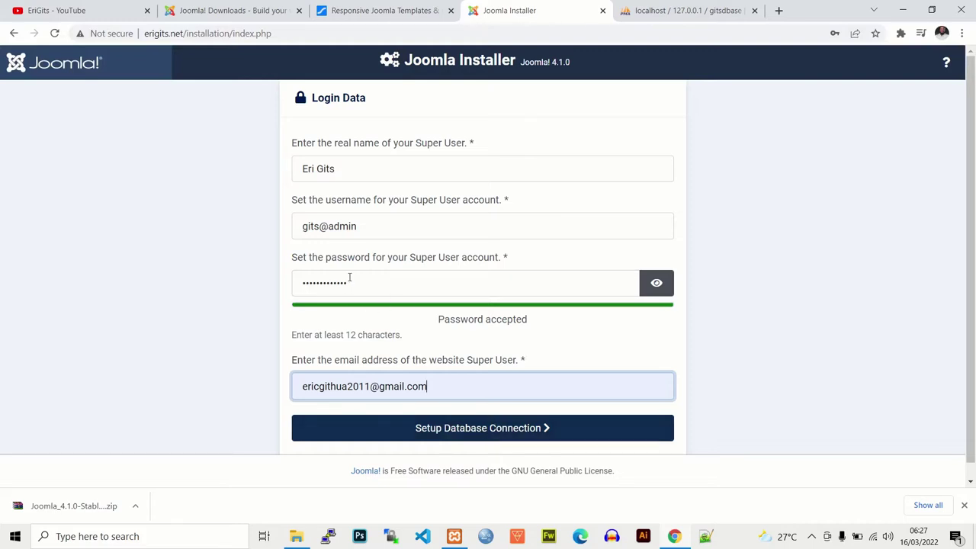
left_click(657, 283)
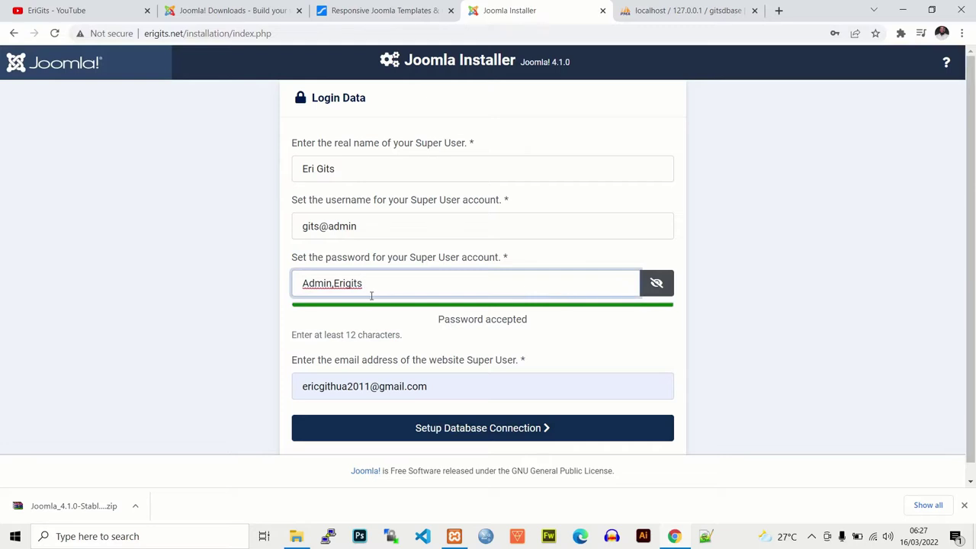
left_click_drag(377, 280, 243, 288)
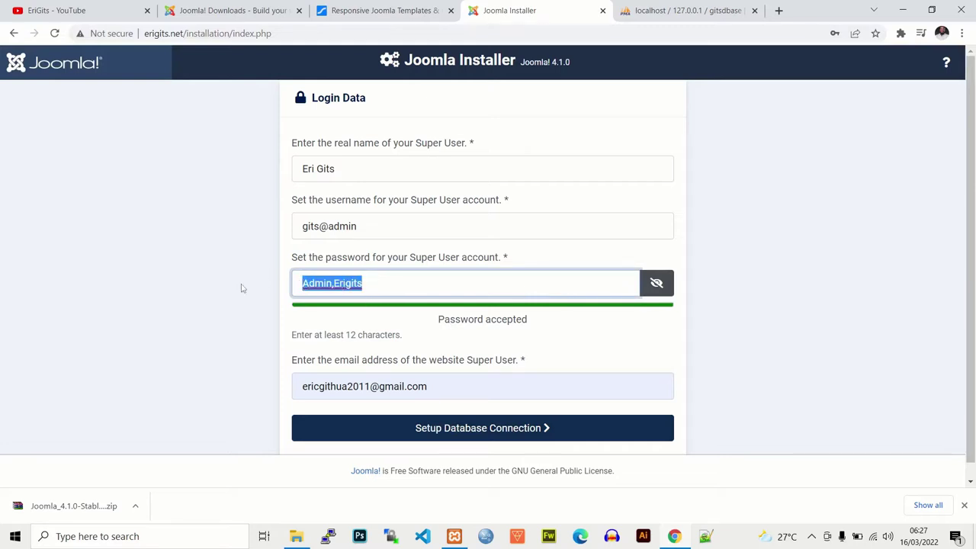
right_click(302, 281)
left_click(332, 357)
left_click(412, 276)
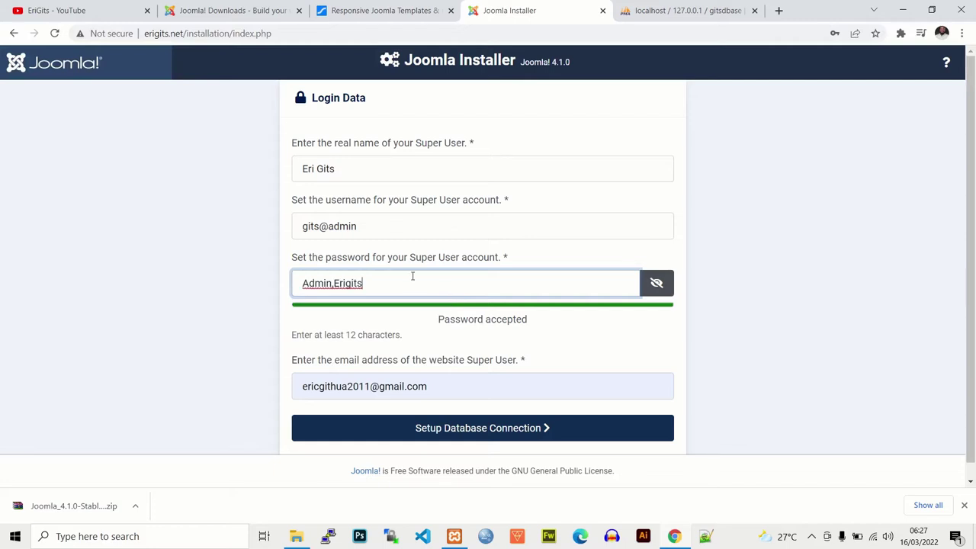
left_click(472, 430)
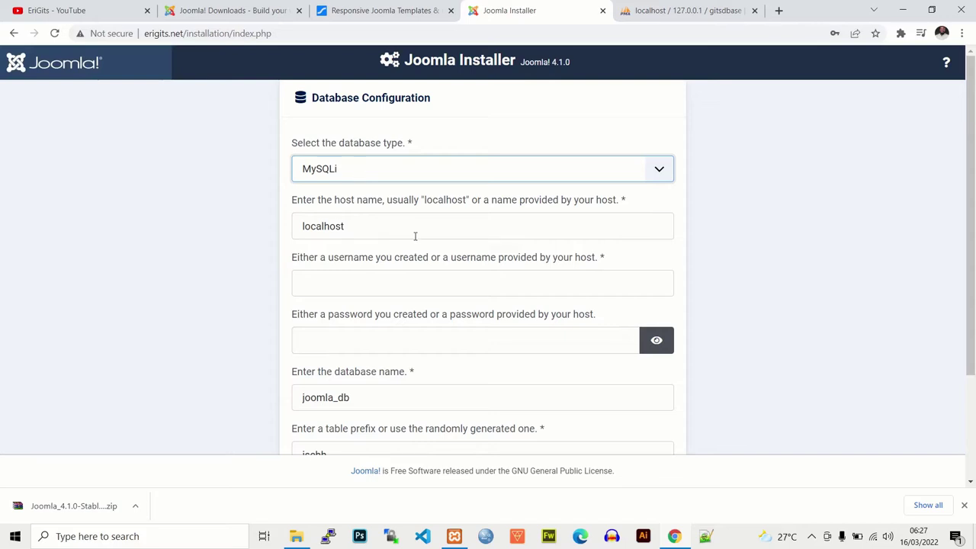
Step: Enter root as the database username and move on to the password field
left_click(343, 278)
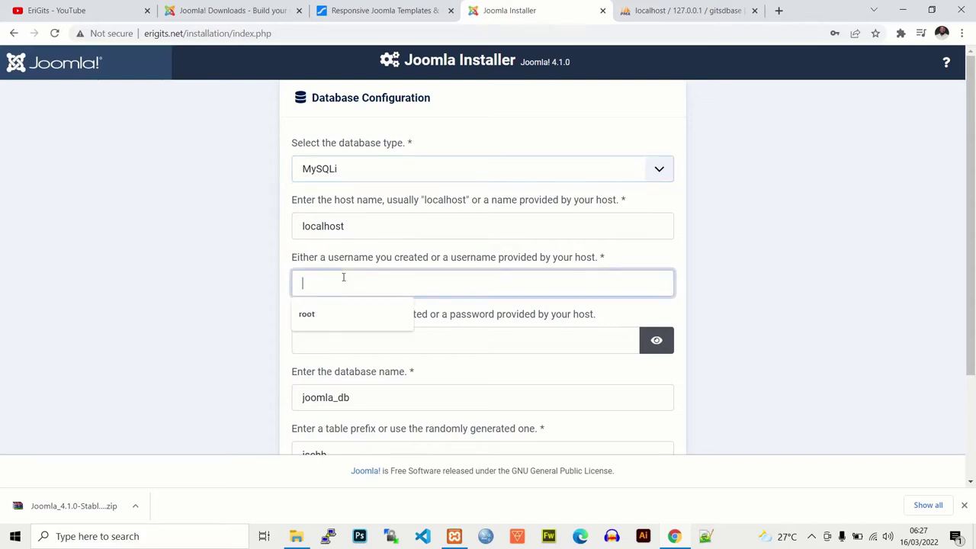
type("root")
left_click(744, 286)
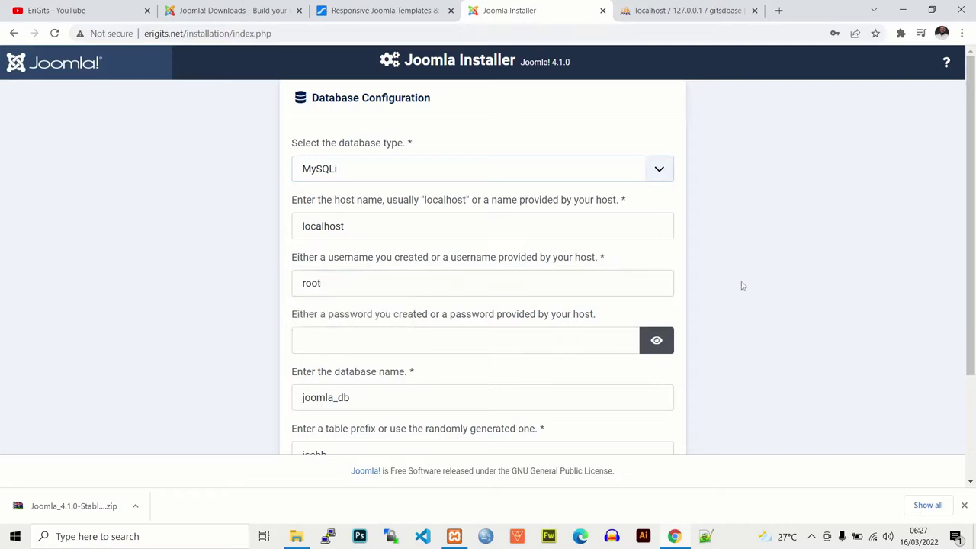
left_click(359, 331)
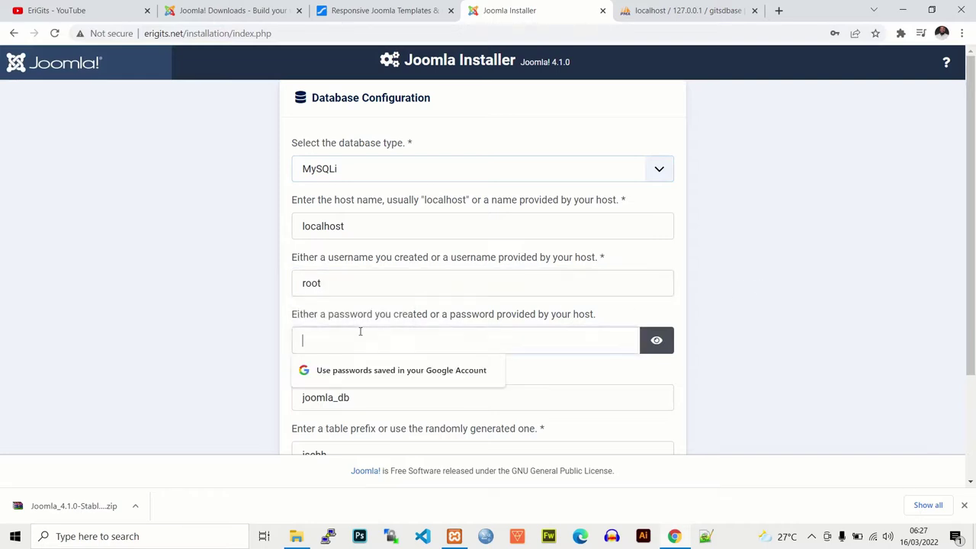
left_click(709, 299)
Step: Replace the database name joomla_db with gitsdbase, checking the name in phpMyAdmin
scroll(936, 311, "down", 1)
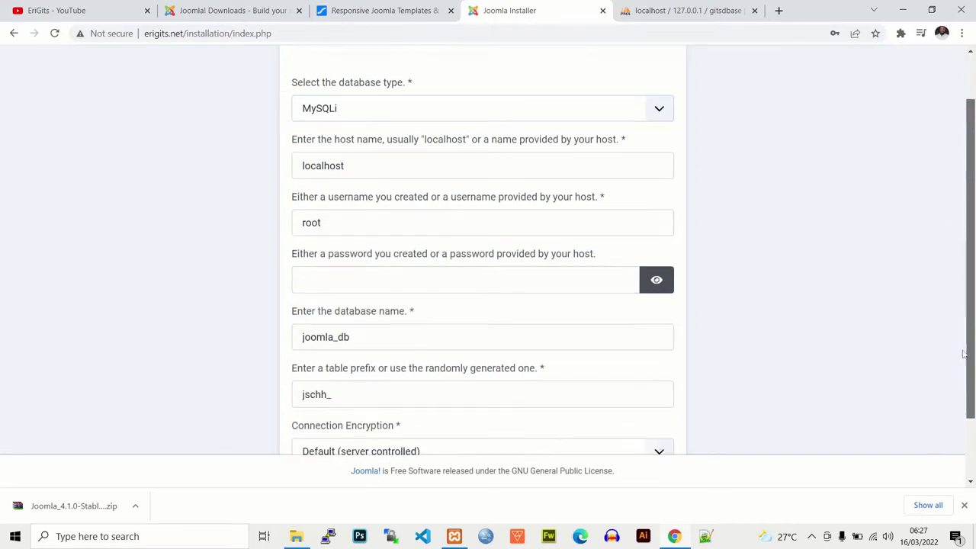
left_click_drag(371, 315, 240, 318)
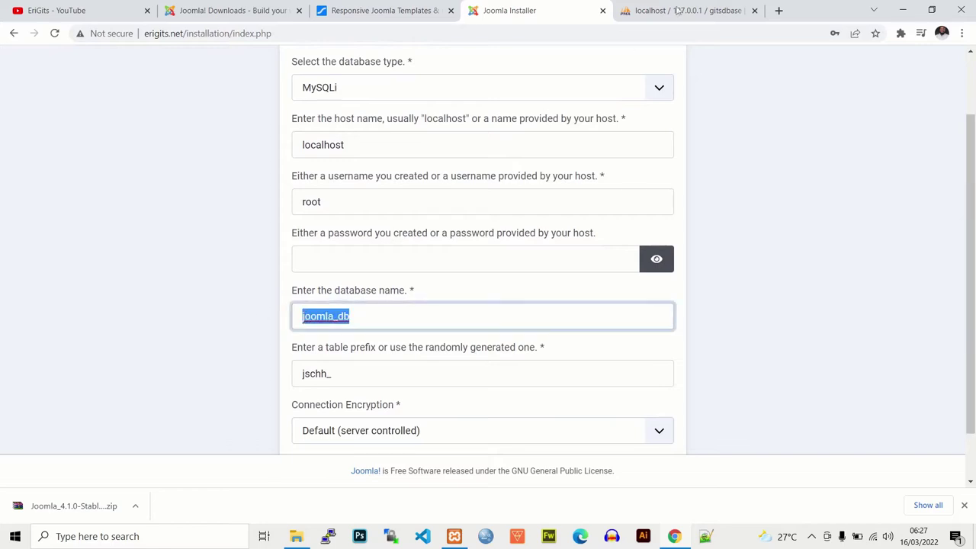
key("ctrl+Tab")
type("g")
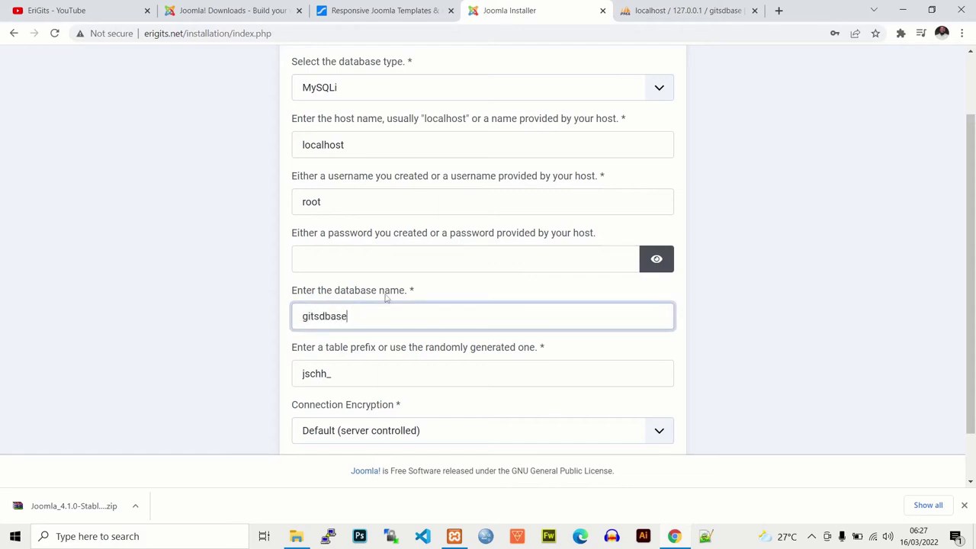
scroll(944, 289, "down", 2)
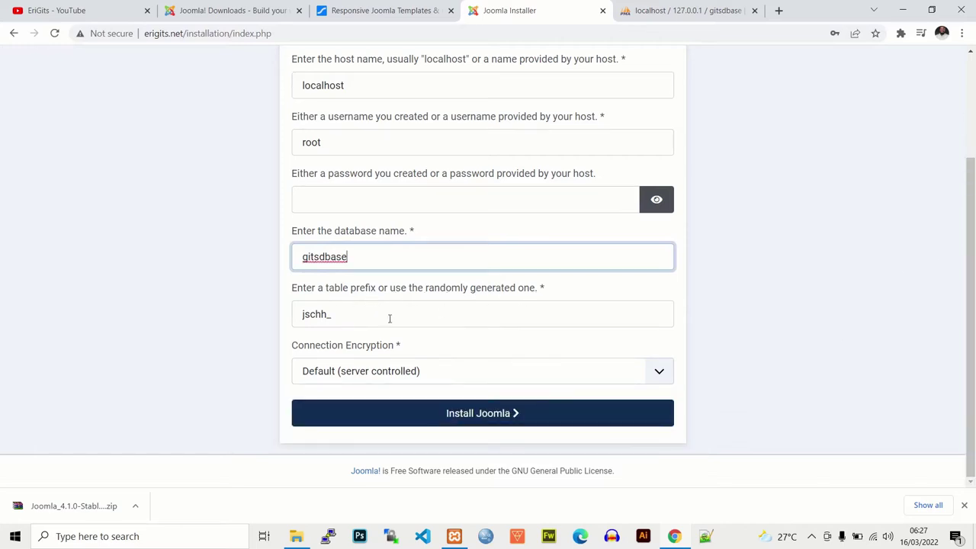
Step: Shorten table prefix jschh_ to eg_, keep Default (server controlled) encryption, and install Joomla
left_click(313, 314)
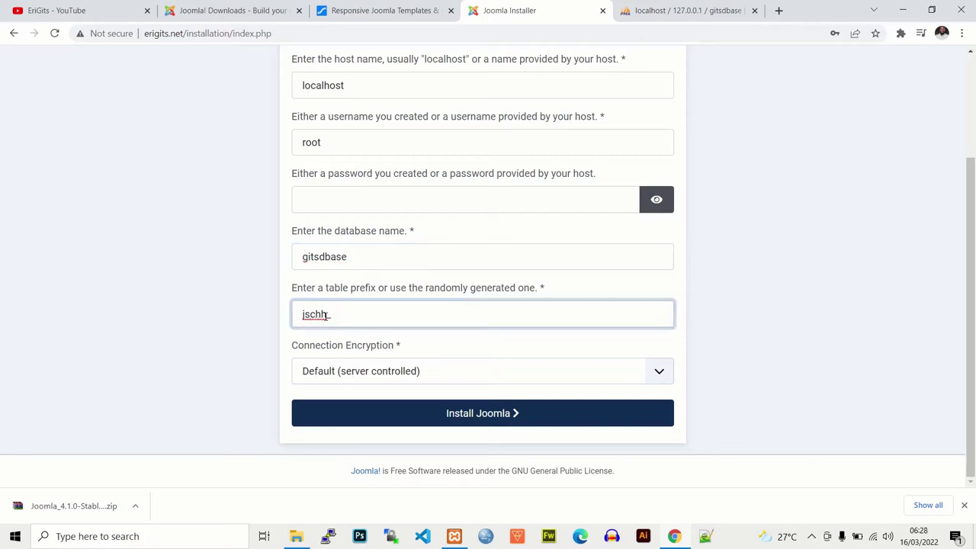
key("BackSpace")
key("BackSpace")
left_click(336, 371)
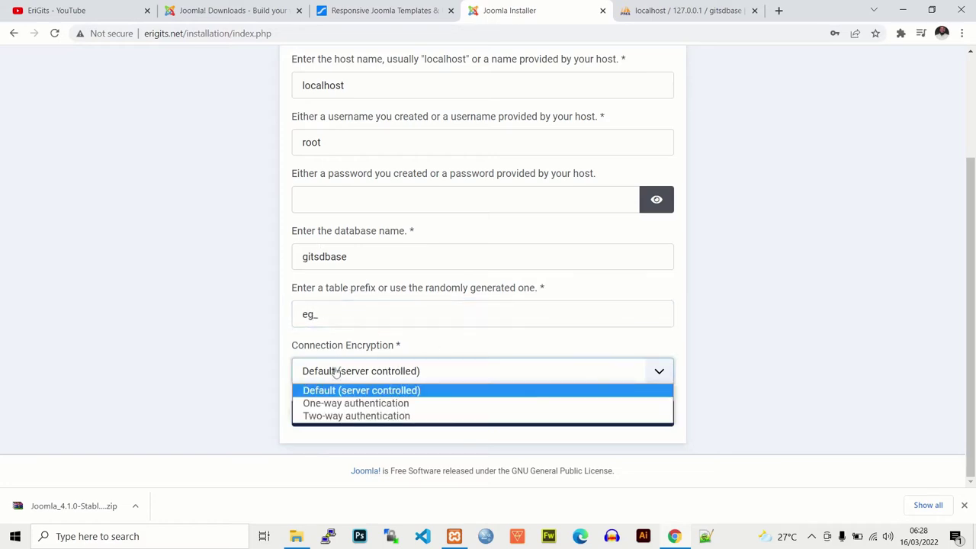
left_click(340, 371)
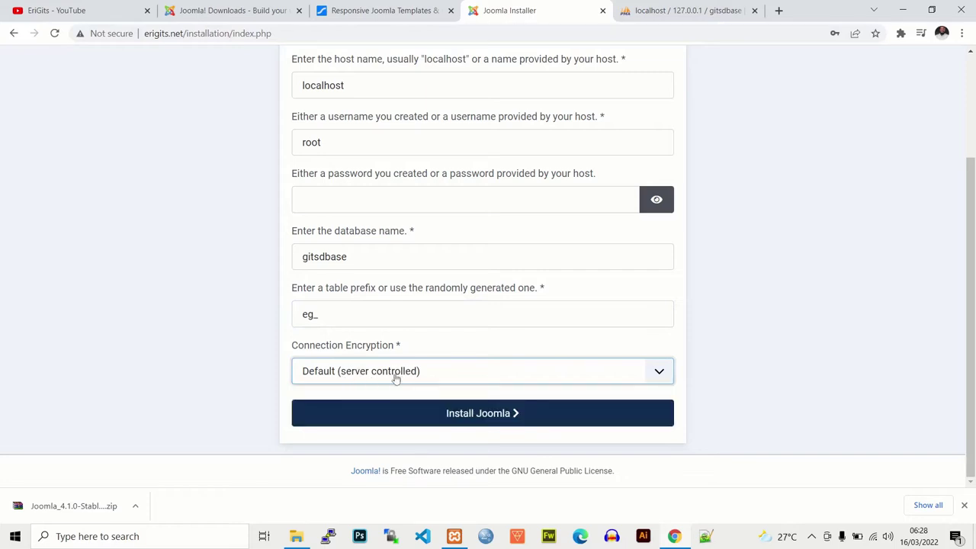
left_click(460, 413)
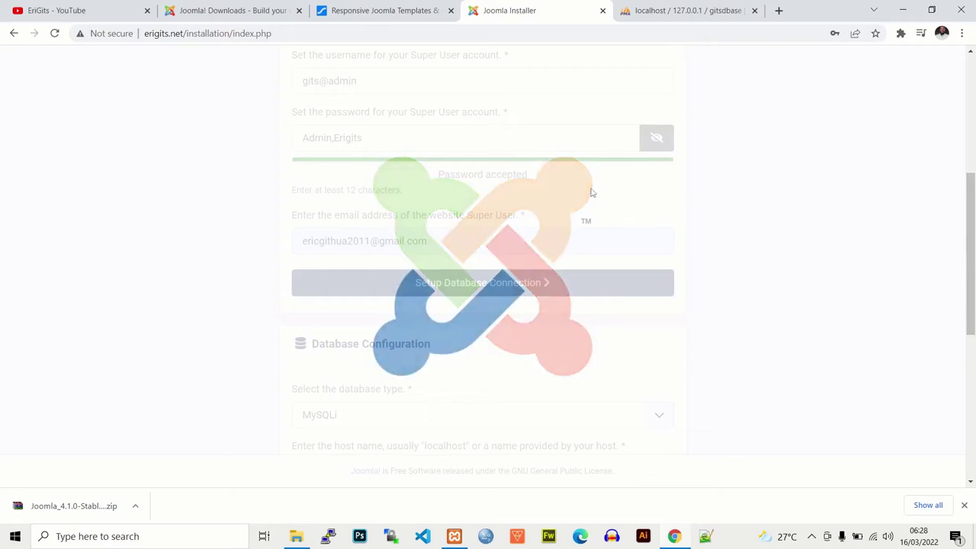
Step: Close the download bar and wait for the installer's Congratulations page
left_click(964, 504)
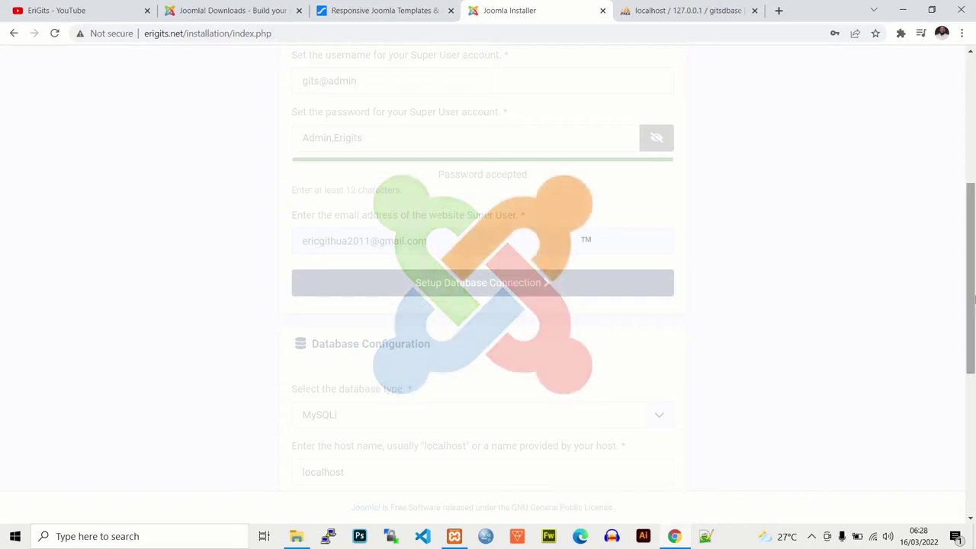
left_click_drag(963, 311, 963, 266)
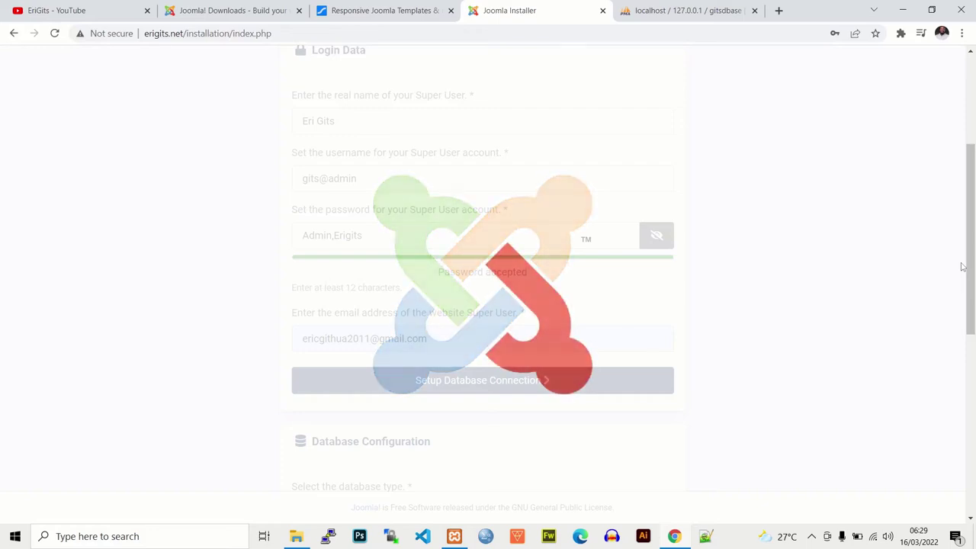
mouse_move(968, 267)
left_mouse_down()
mouse_move(973, 149)
mouse_move(973, 251)
left_mouse_up()
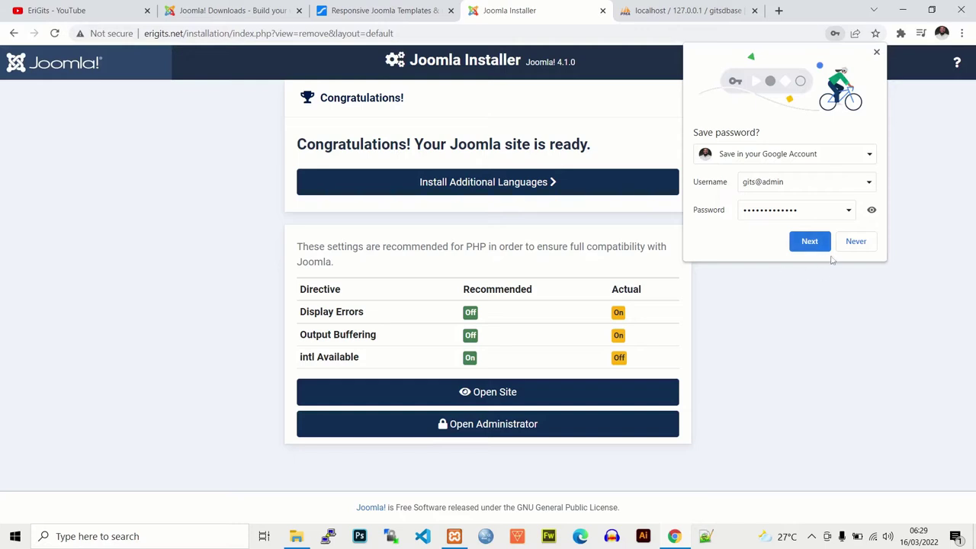
Step: Dismiss Chrome's save-password and Google Account prompts without saving the password
left_click(805, 239)
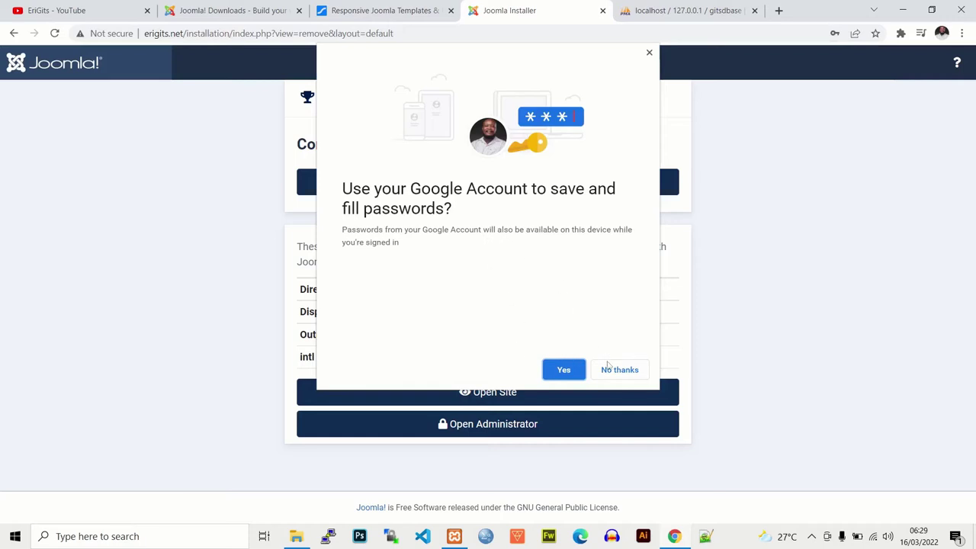
left_click(610, 367)
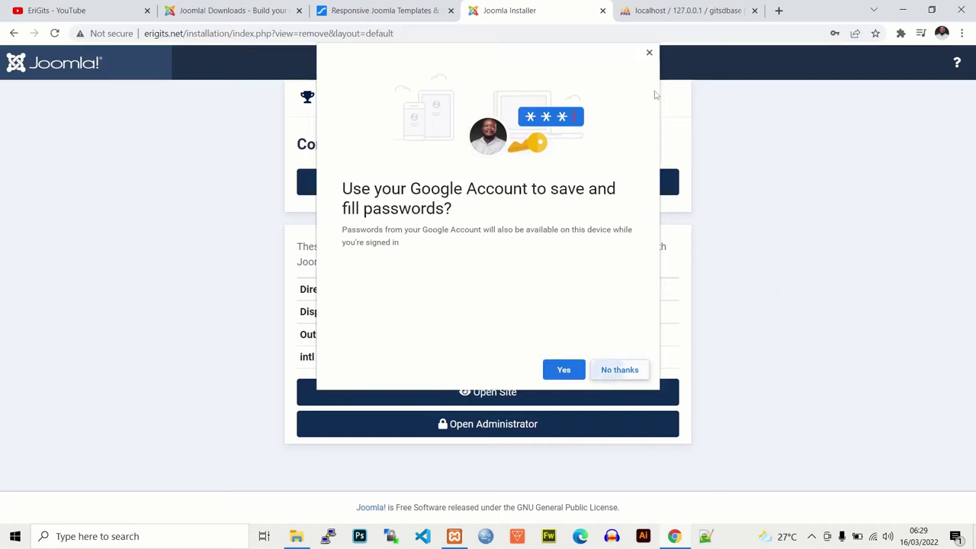
left_click(649, 53)
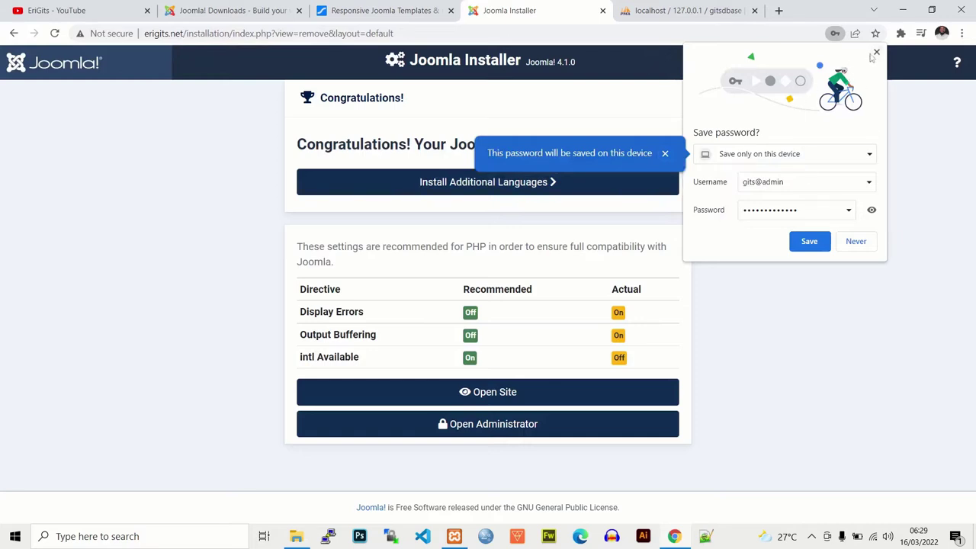
left_click(809, 241)
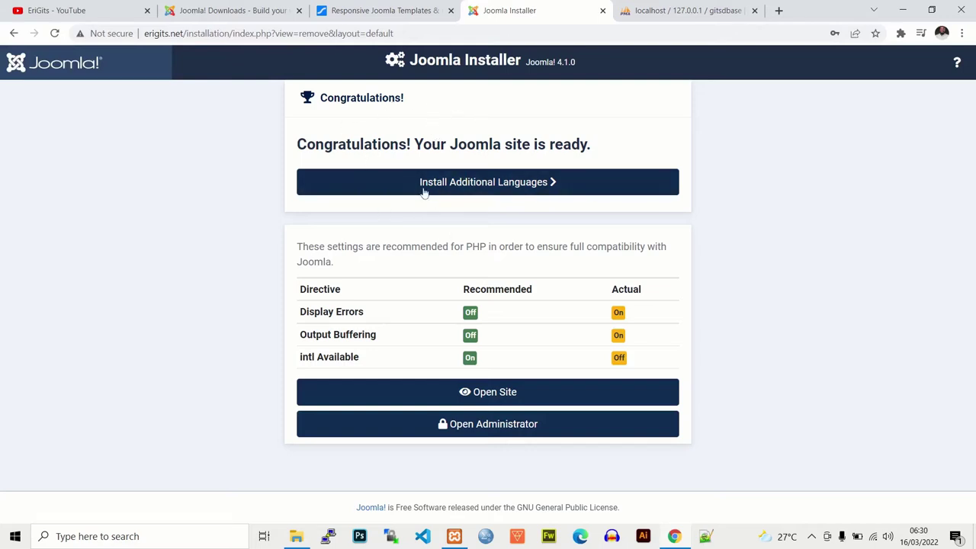
Step: View the new site's front end, then load the erigits.net/administrator login page
right_click(503, 392)
left_click(485, 392)
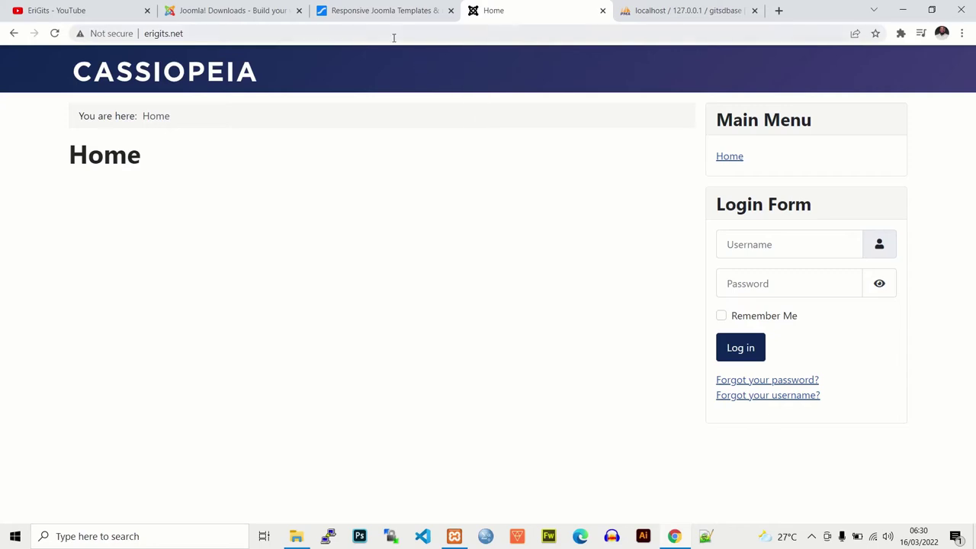
left_click(430, 33)
left_click(432, 34)
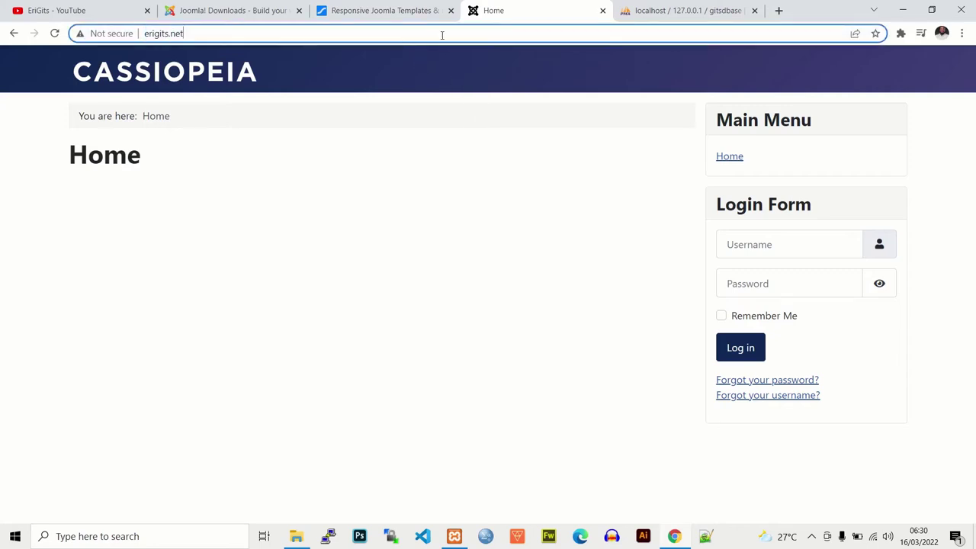
type("/admini")
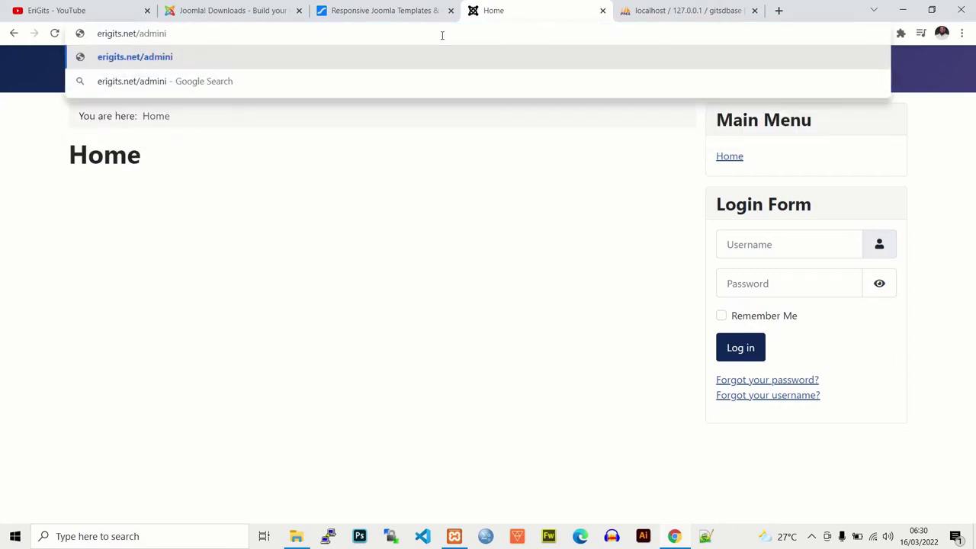
type("strator")
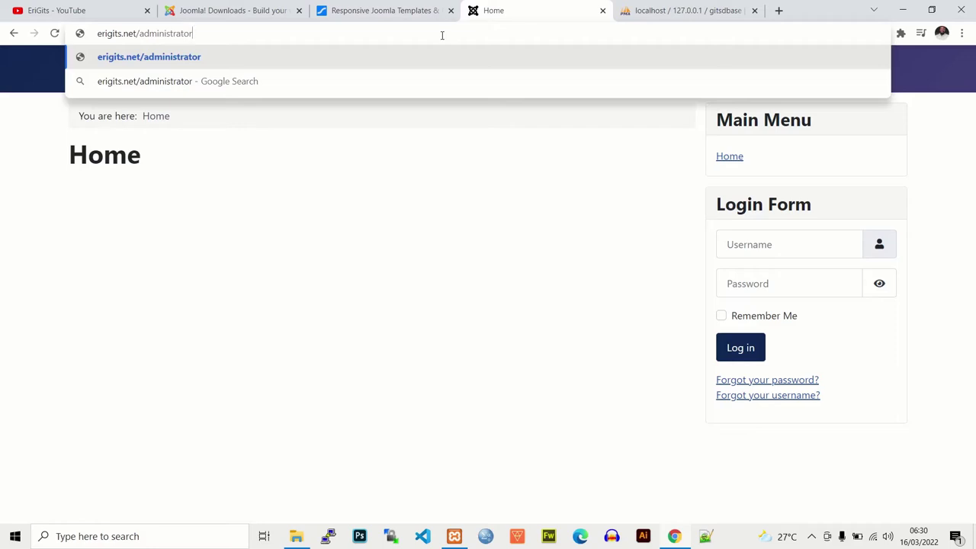
key("Return")
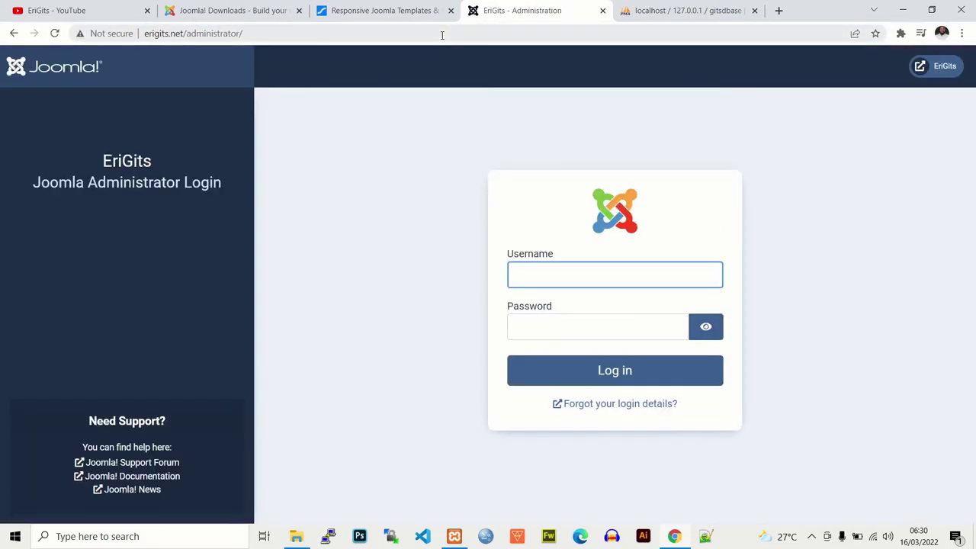
Step: Log in with the Super User's username and pasted password
left_click(560, 275)
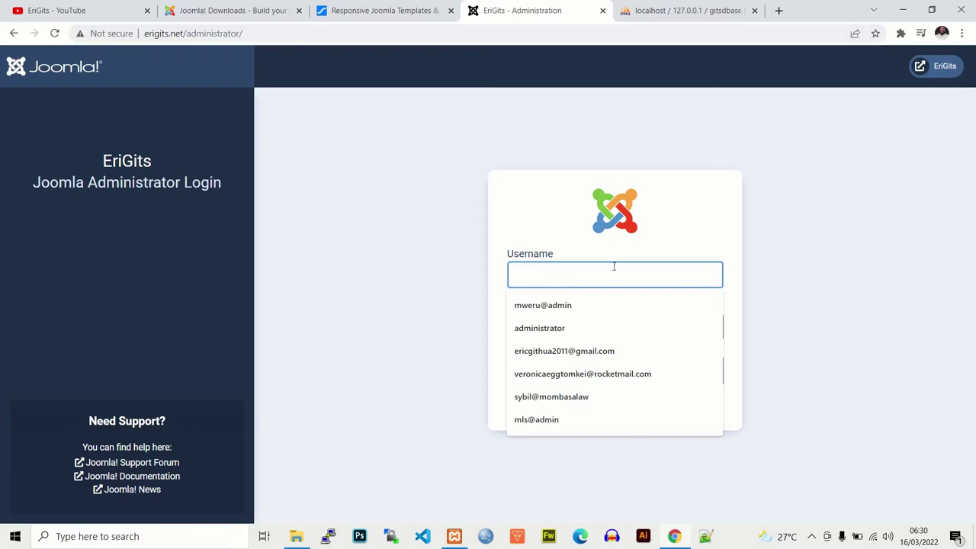
left_click(731, 293)
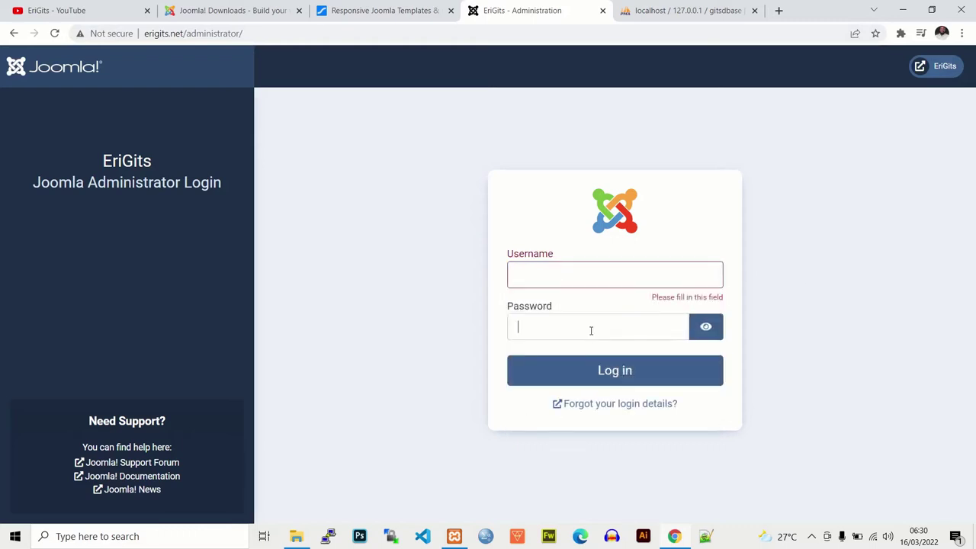
key("ctrl+v")
left_click(559, 274)
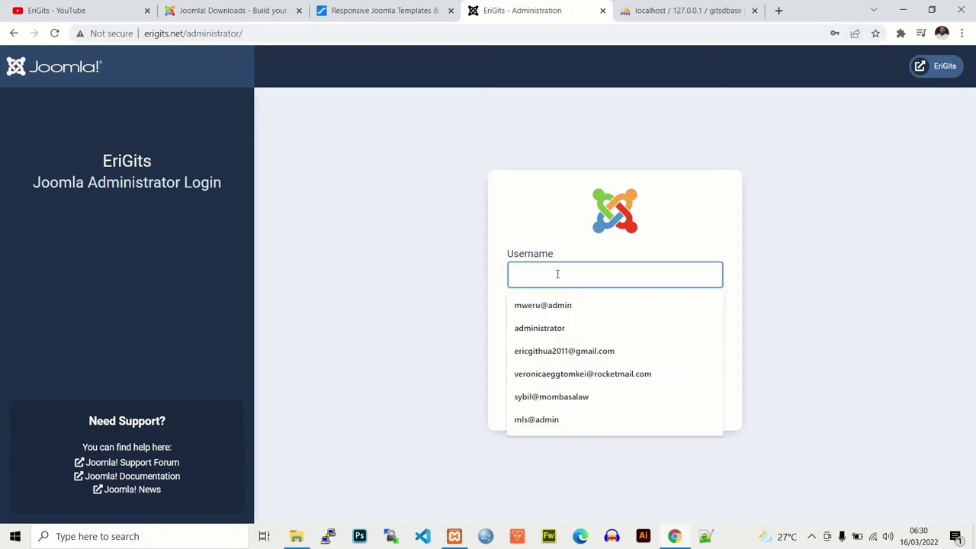
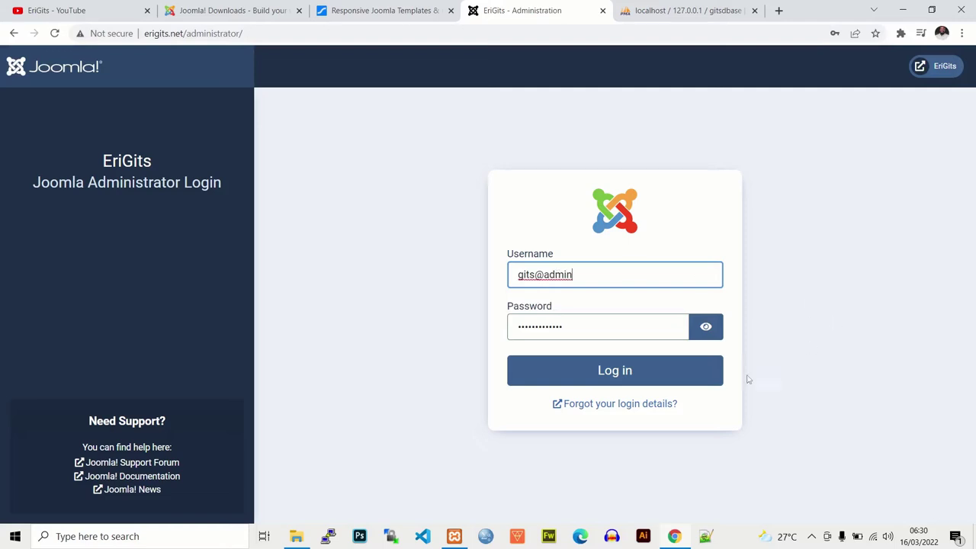
left_click(627, 371)
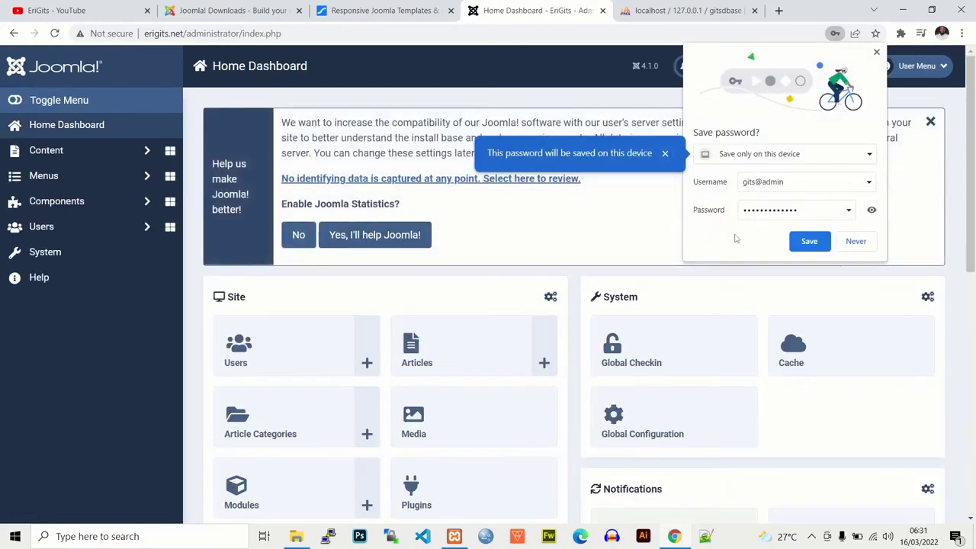
Step: Decline saving the password, close the statistics banner, and look over the Home Dashboard
left_click(856, 242)
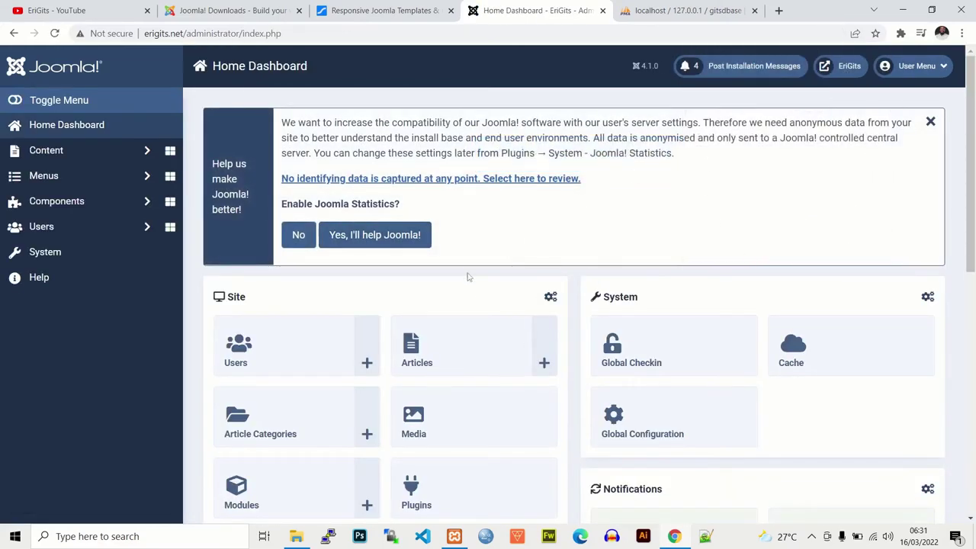
left_click(931, 121)
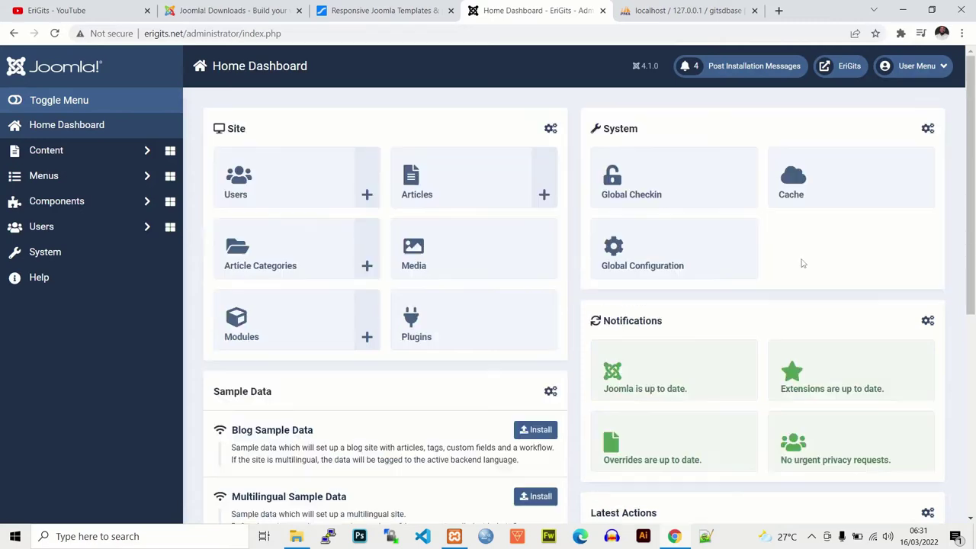
left_click_drag(971, 200, 973, 229)
scroll(973, 301, "down", 3)
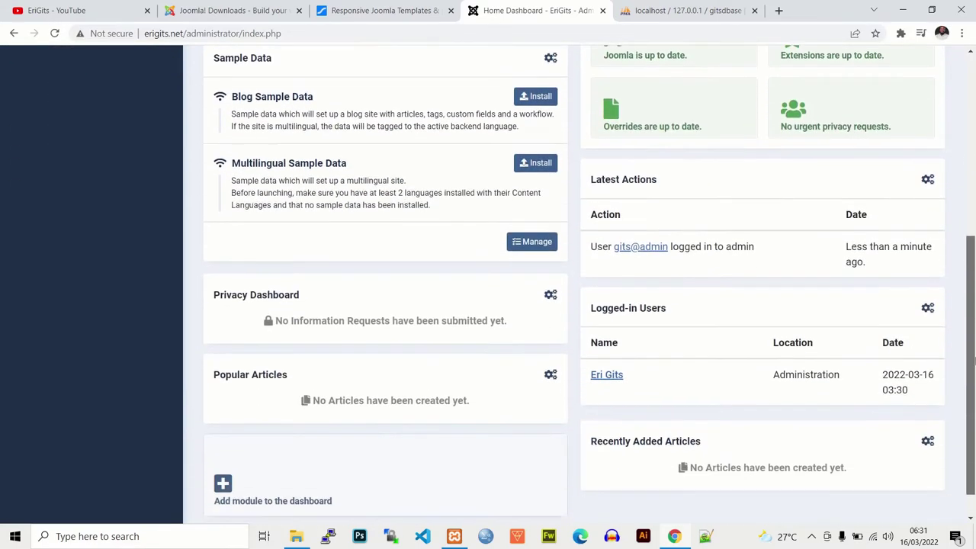
scroll(534, 305, "up", 6)
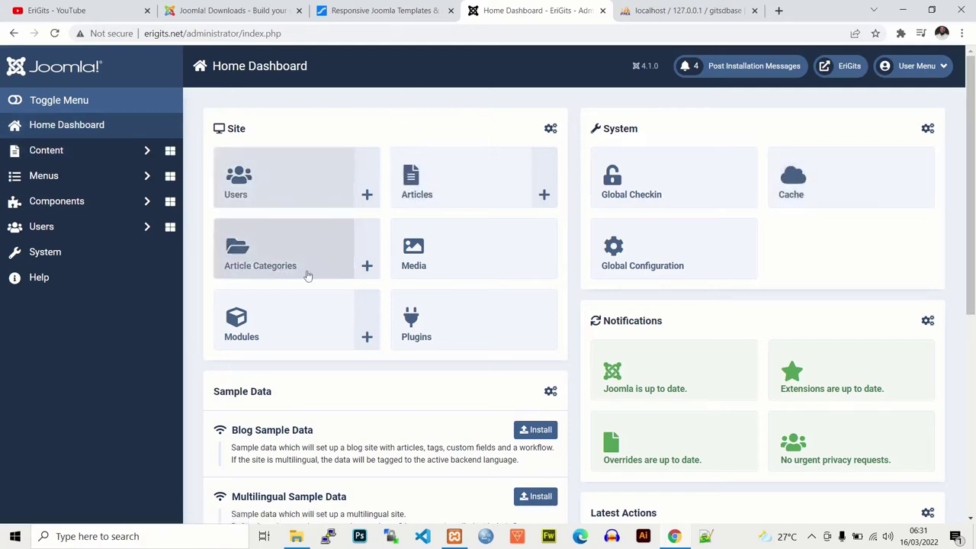
scroll(974, 177, "down", 2)
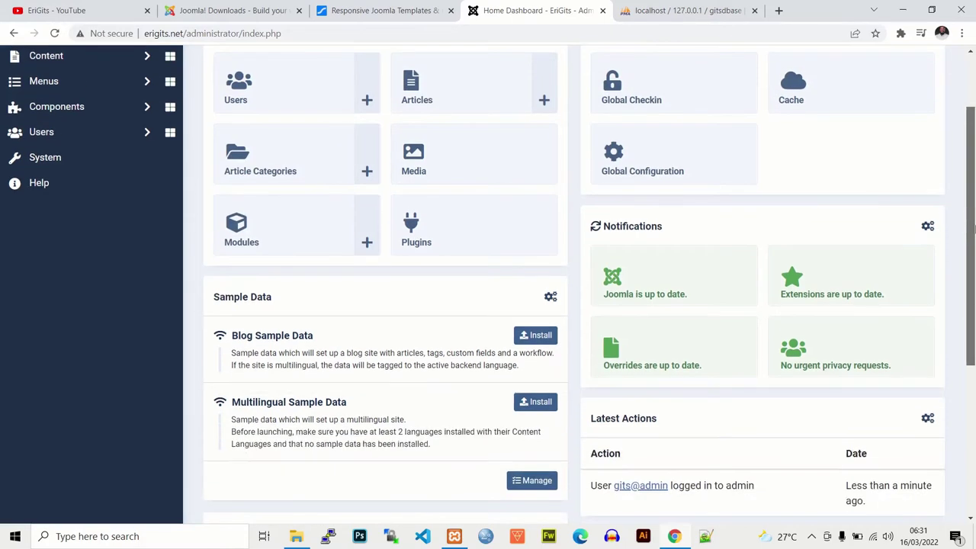
scroll(973, 177, "up", 2)
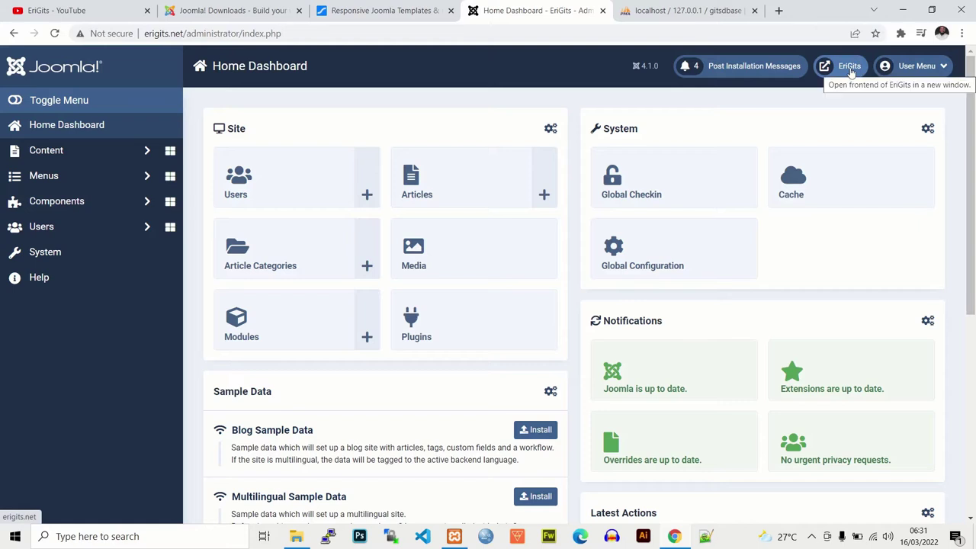
Step: Check the Cassiopeia front page in a new tab, then return to the admin dashboard
left_click(851, 68)
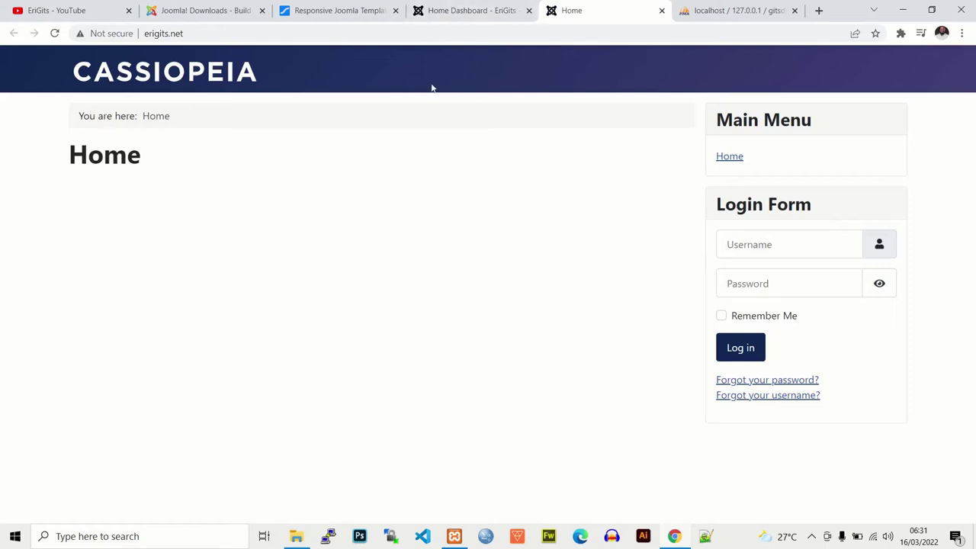
left_click(499, 10)
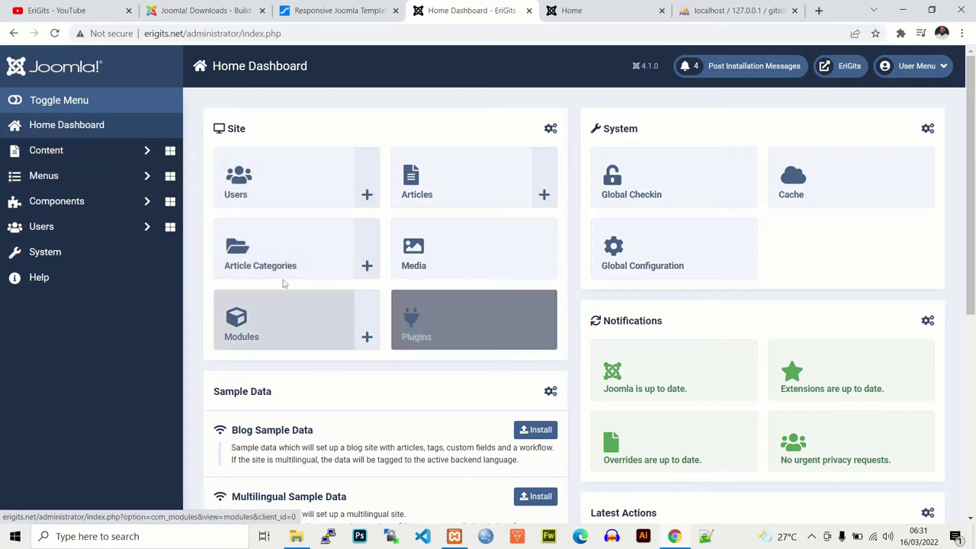
left_click(587, 12)
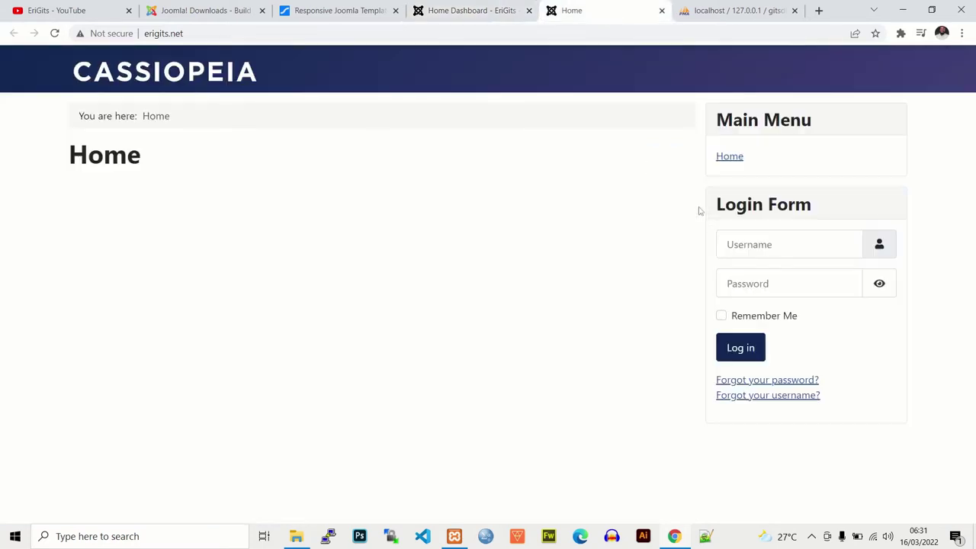
left_click(436, 10)
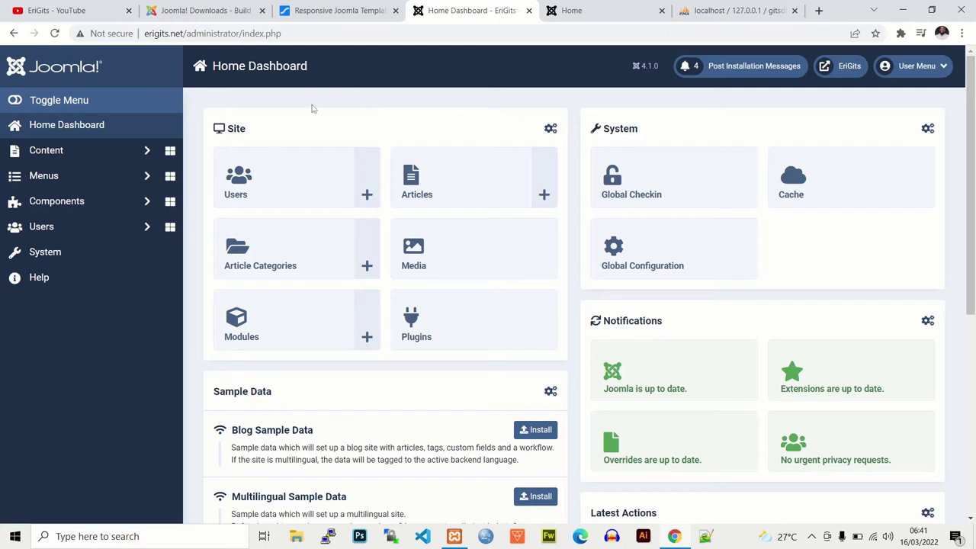
Step: On the JoomShaper site, open the Helix page from the Products menu
left_click(340, 15)
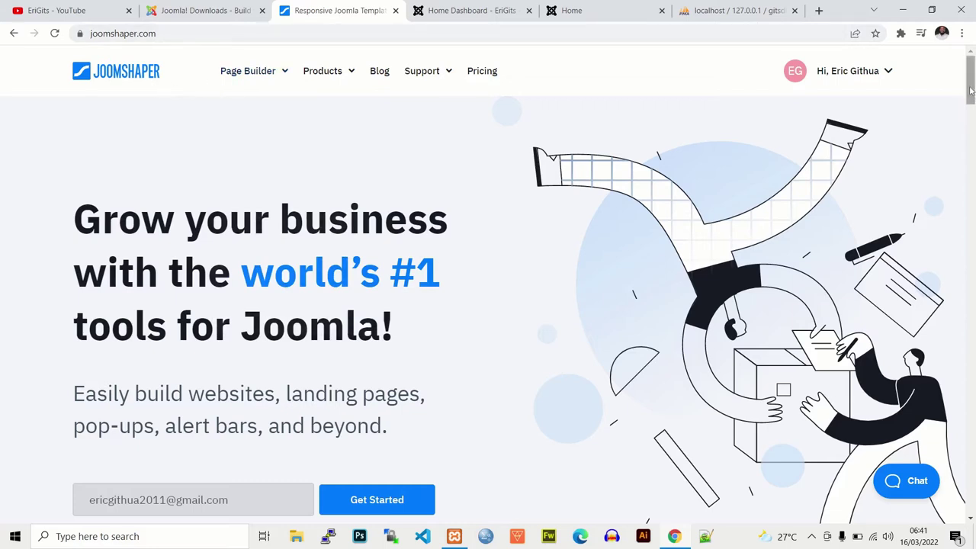
scroll(971, 90, "down", 1)
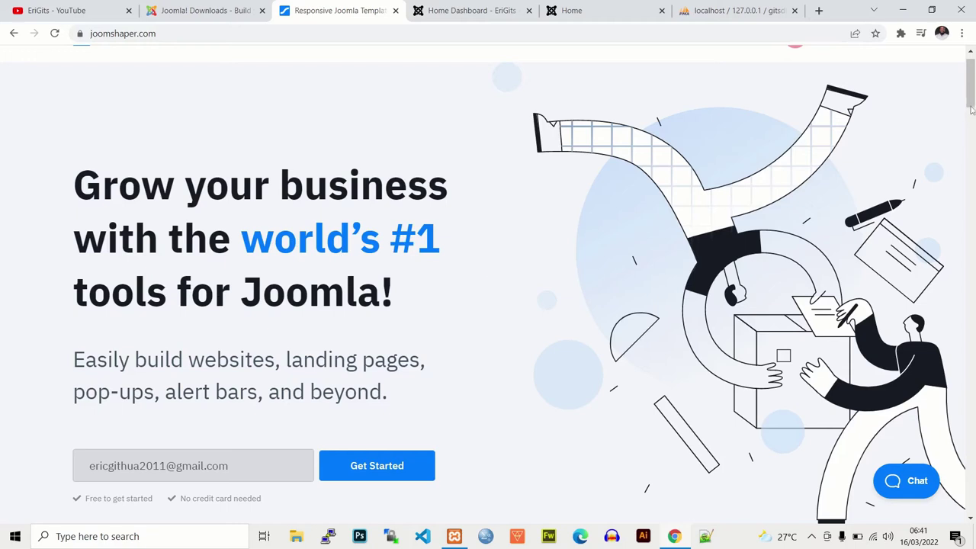
scroll(972, 84, "up", 1)
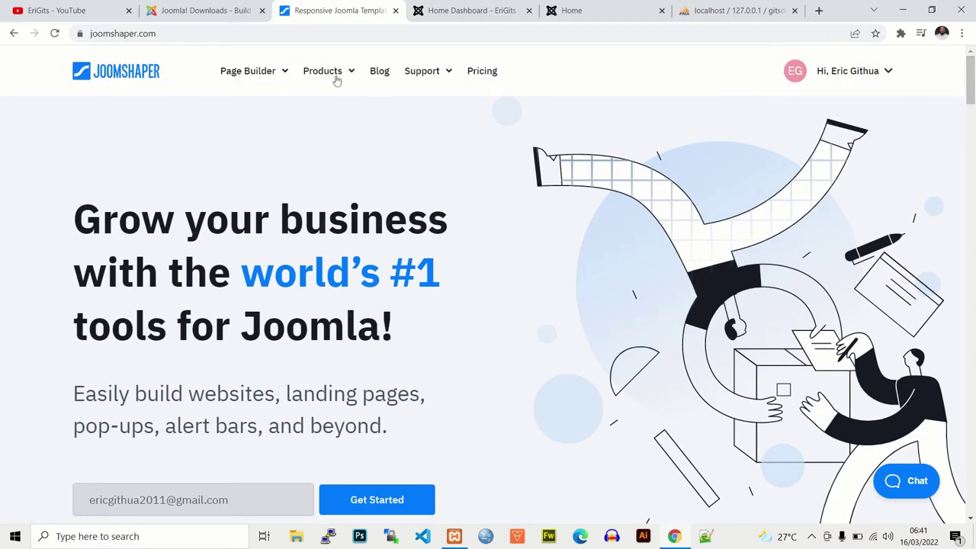
mouse_move(336, 80)
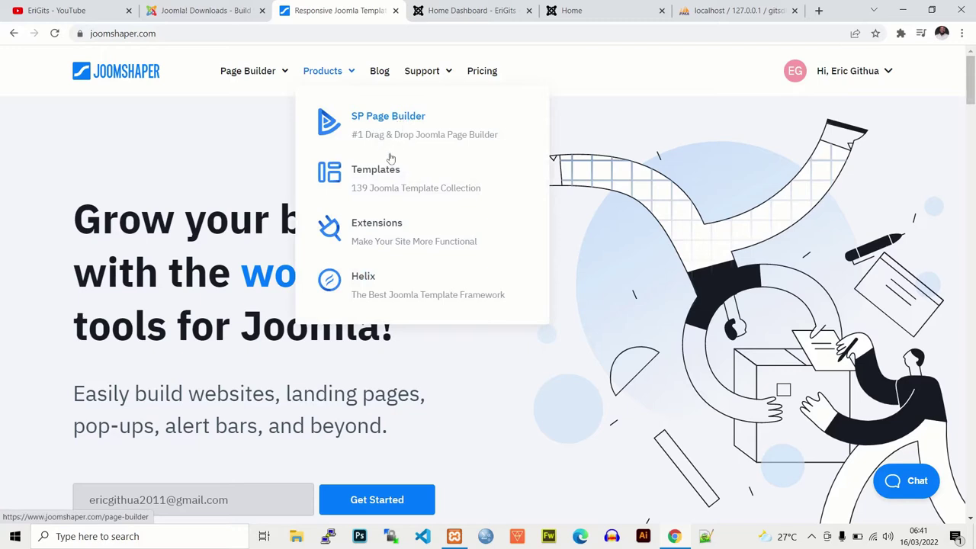
left_click(382, 284)
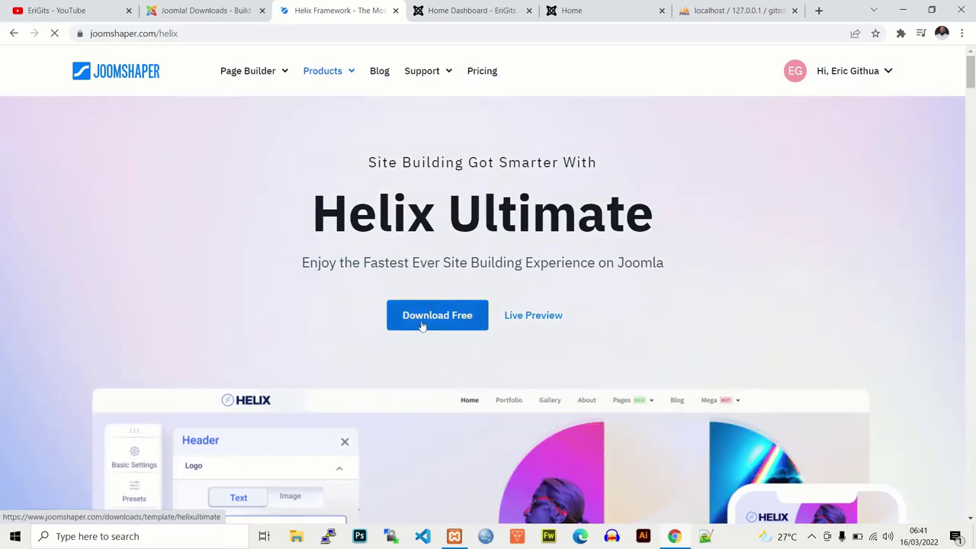
Step: Go to the free Helix Ultimate download page and show its V2.0.7 download options
left_click(887, 72)
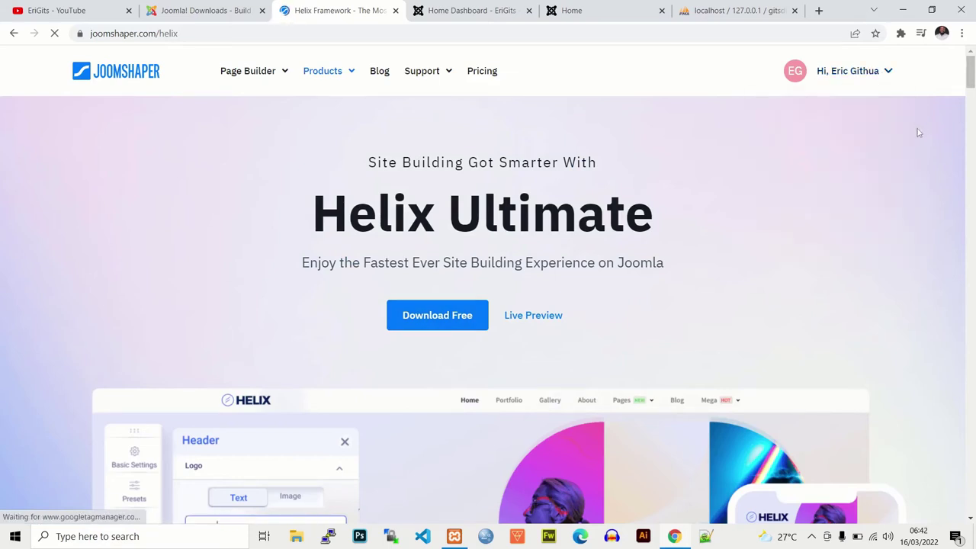
left_click(415, 316)
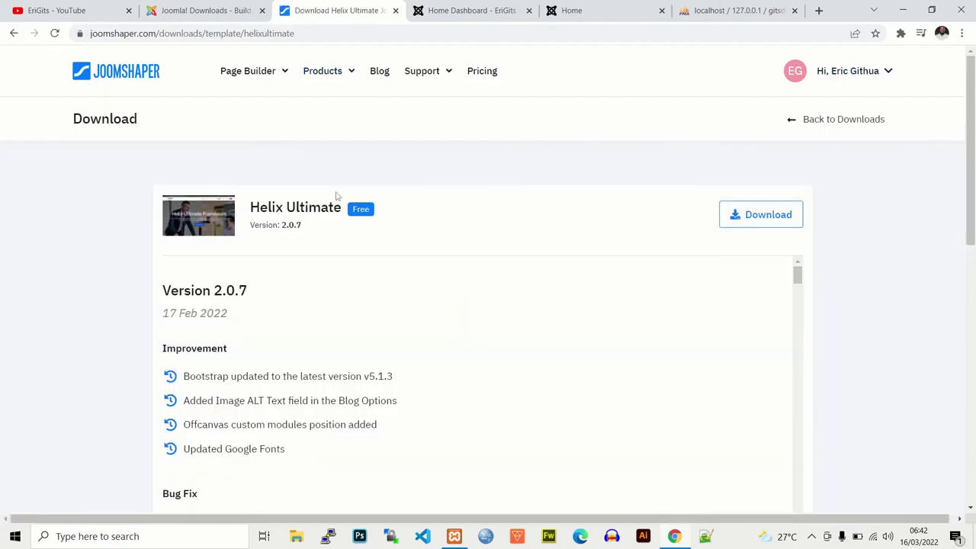
left_click(767, 221)
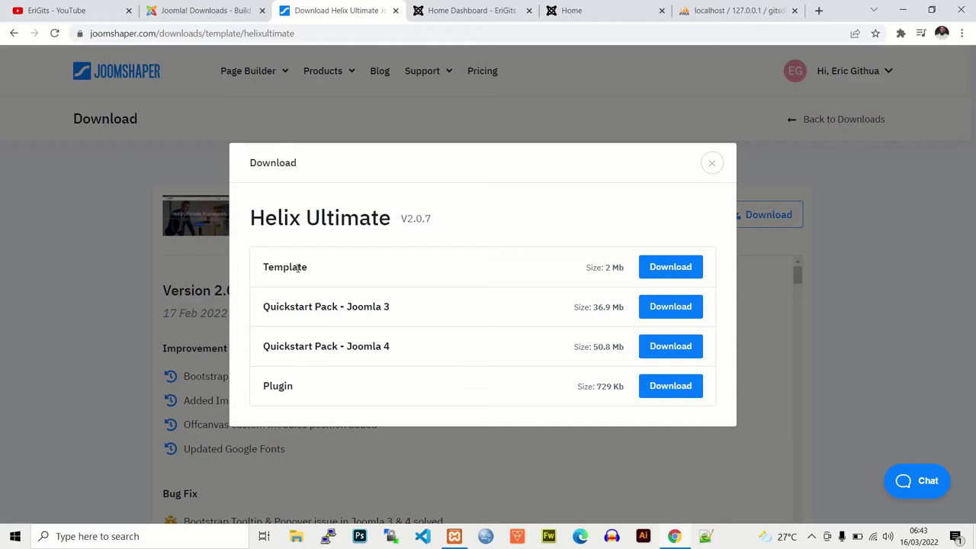
Step: Download the Helix Ultimate template zip using the Template download option, then close the download dialog
left_click(671, 268)
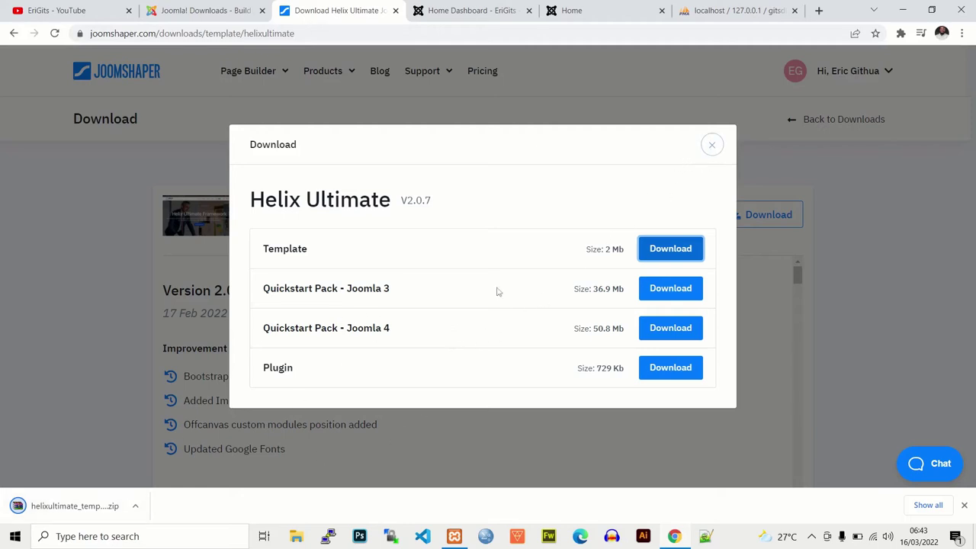
left_click(710, 147)
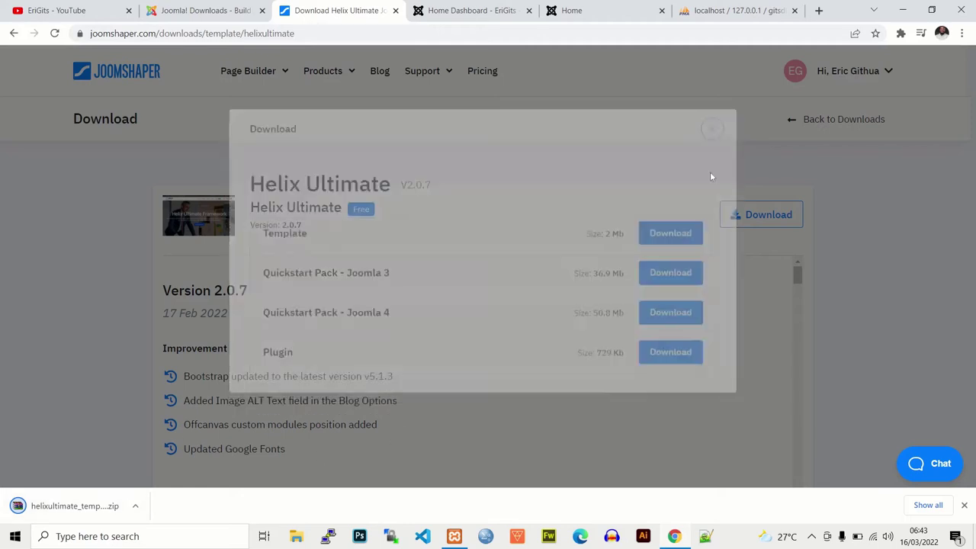
left_click(751, 221)
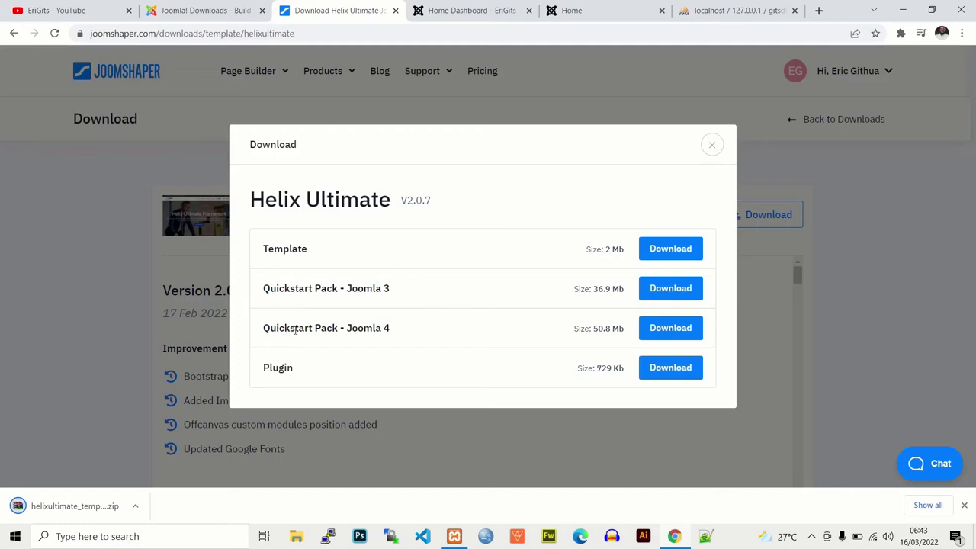
left_click(713, 149)
left_click_drag(970, 204, 973, 256)
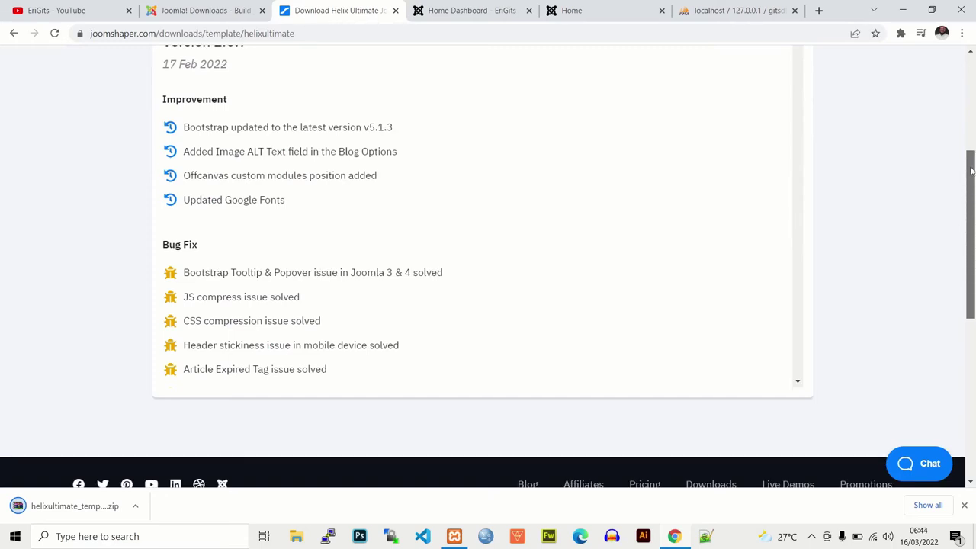
left_click_drag(971, 171, 972, 75)
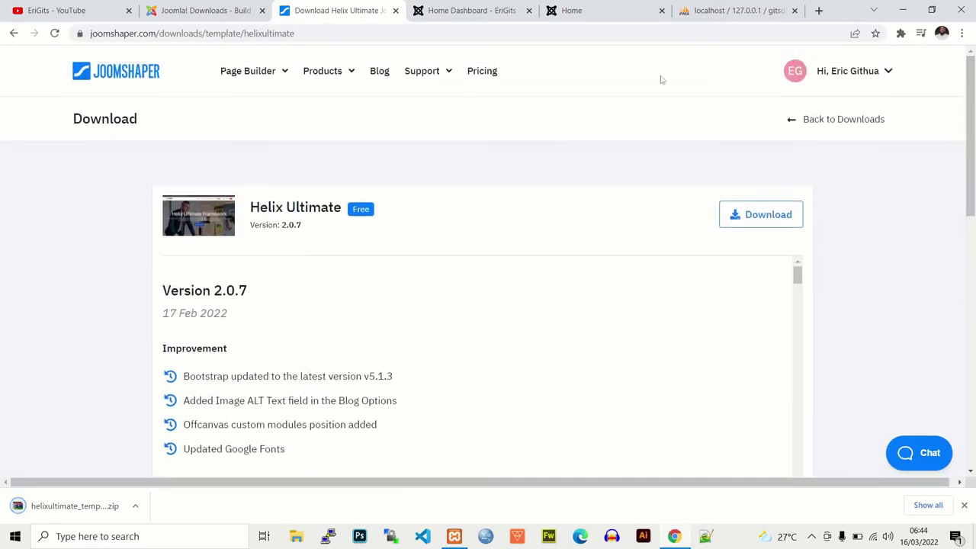
Step: Return to the Helix Ultimate product page and browse its Live Preview demo site
mouse_move(333, 82)
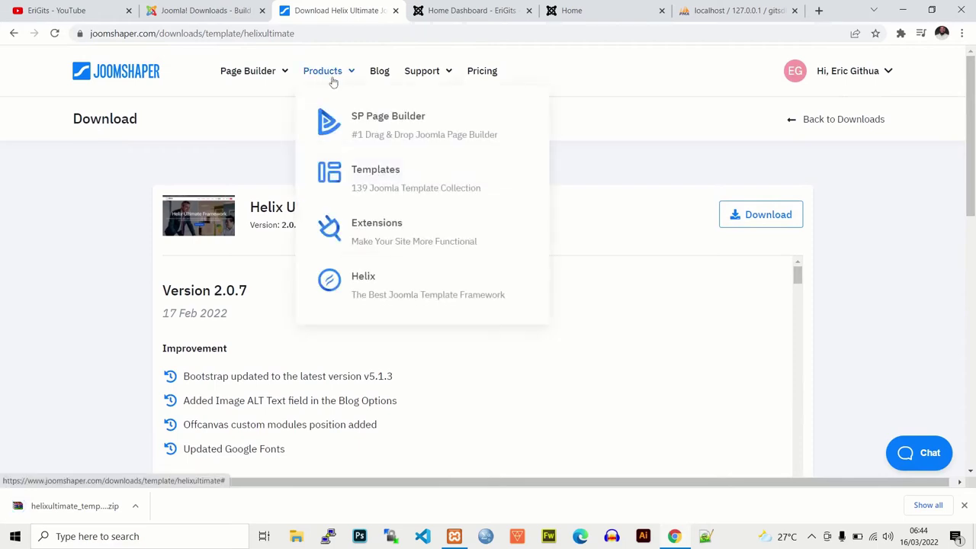
left_click(14, 32)
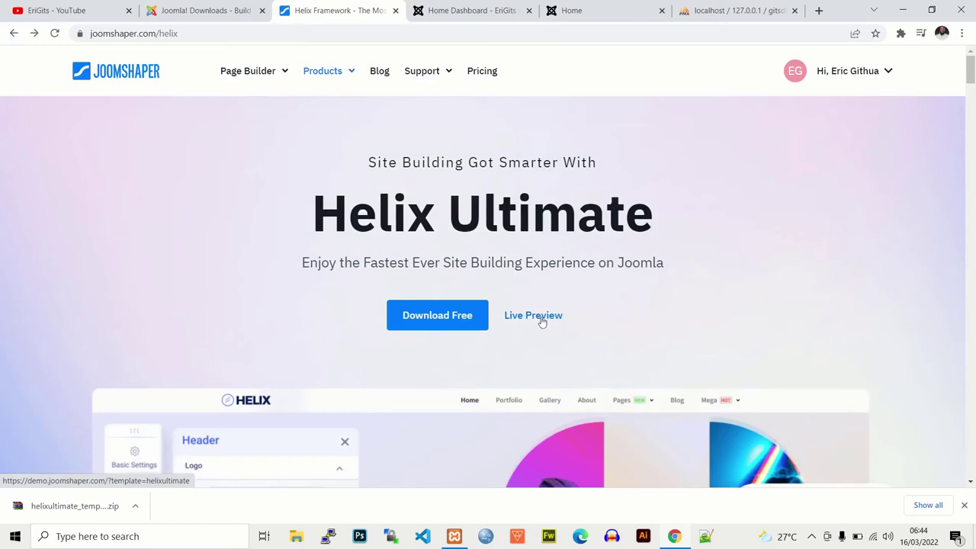
left_click(539, 317)
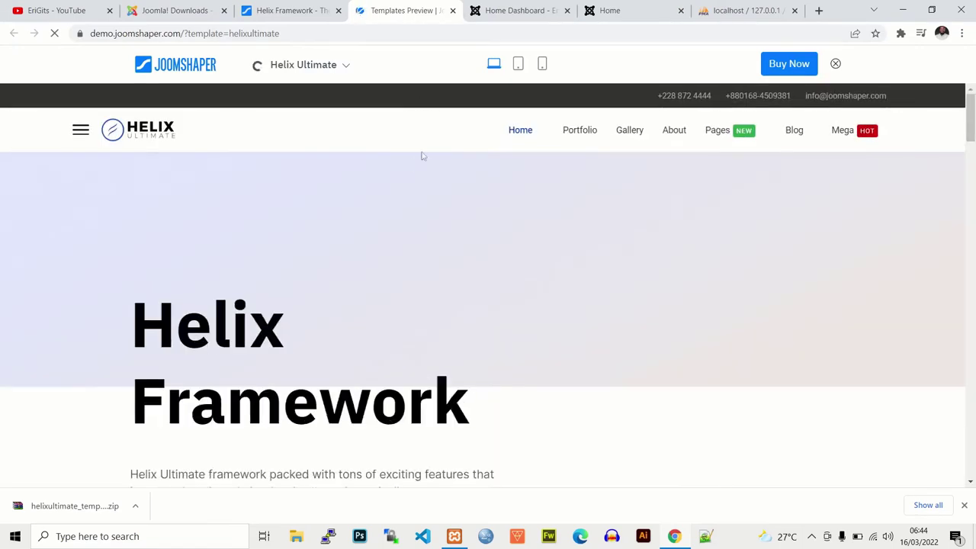
left_click_drag(971, 115, 964, 180)
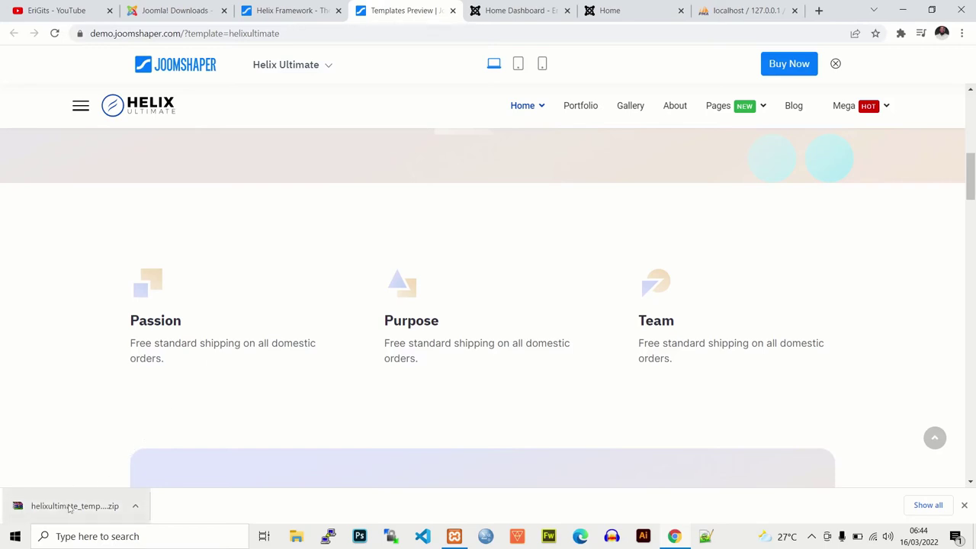
Step: In the admin, go to the System Dashboard, dismiss the statistics banner, and choose Install > Extensions
left_click(523, 9)
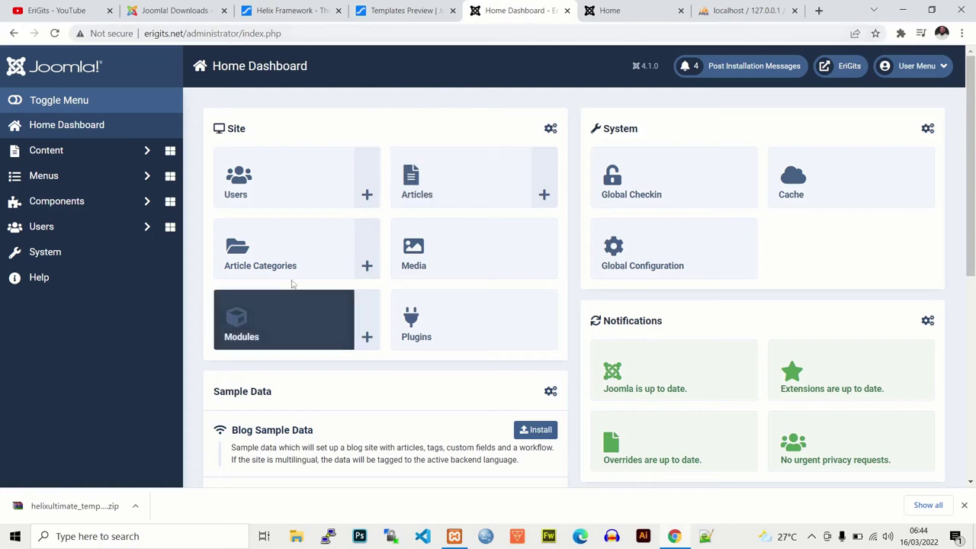
scroll(915, 168, "down", 1)
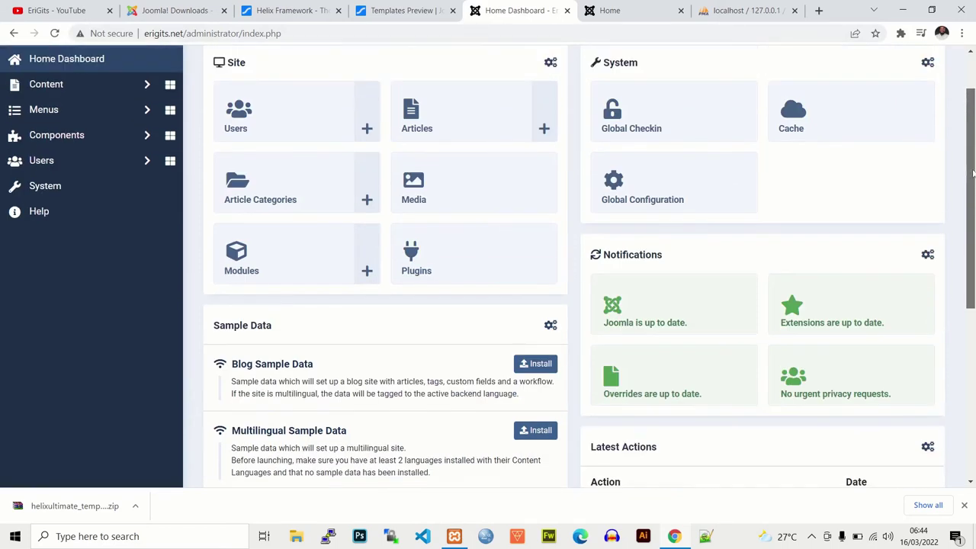
scroll(664, 133, "up", 1)
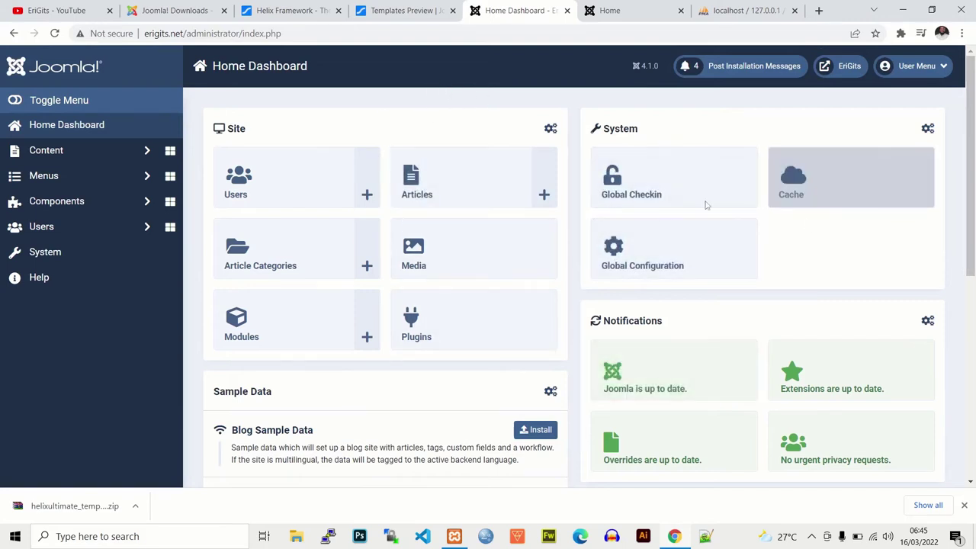
scroll(580, 305, "down", 1)
scroll(292, 279, "up", 1)
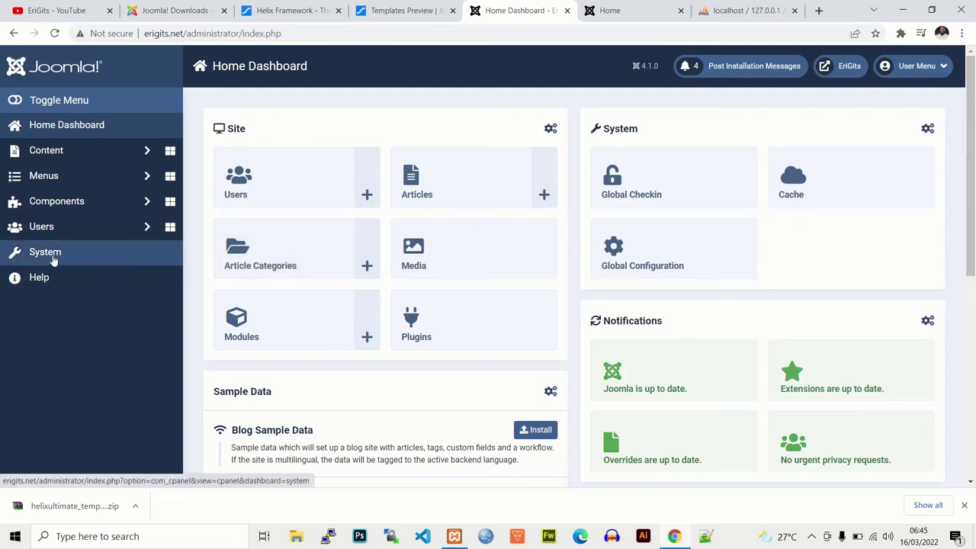
left_click(53, 258)
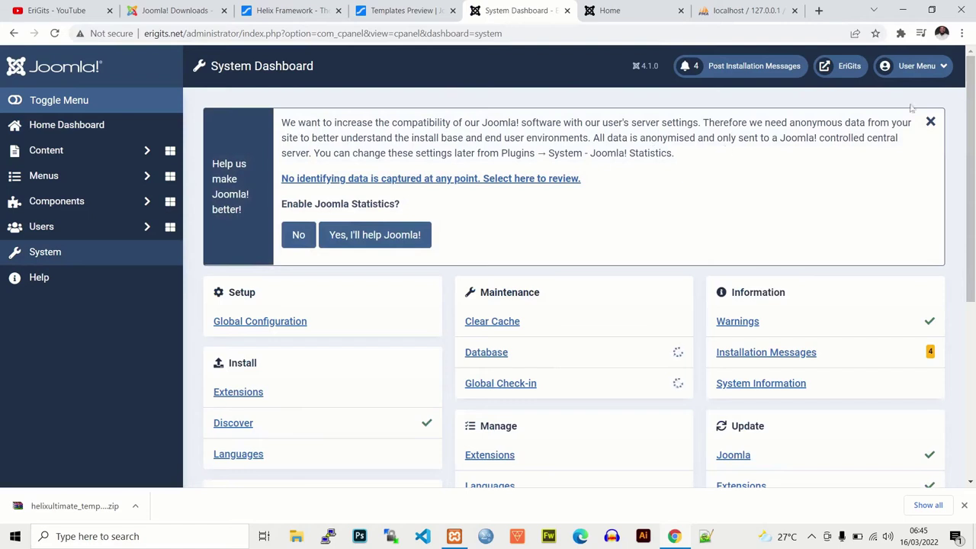
left_click(932, 124)
scroll(300, 153, "down", 1)
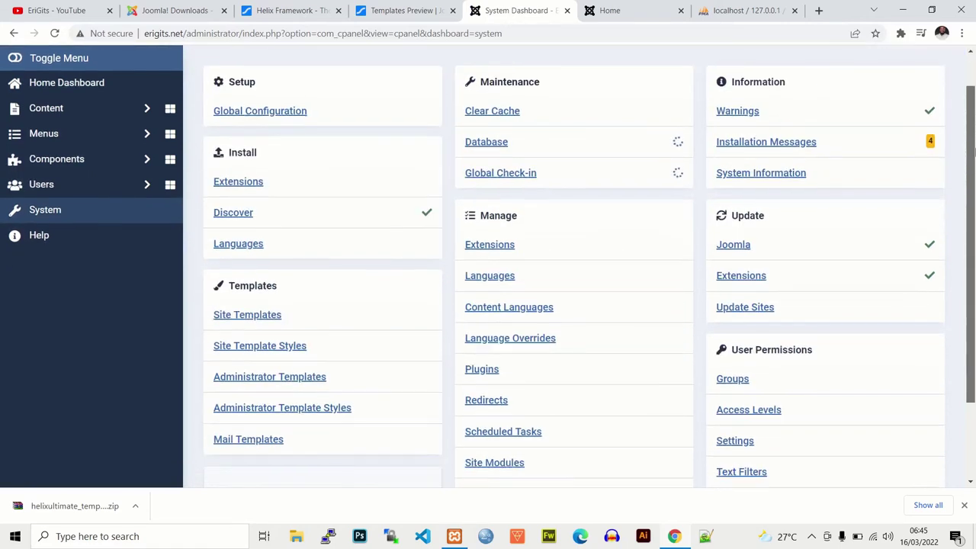
left_click(243, 183)
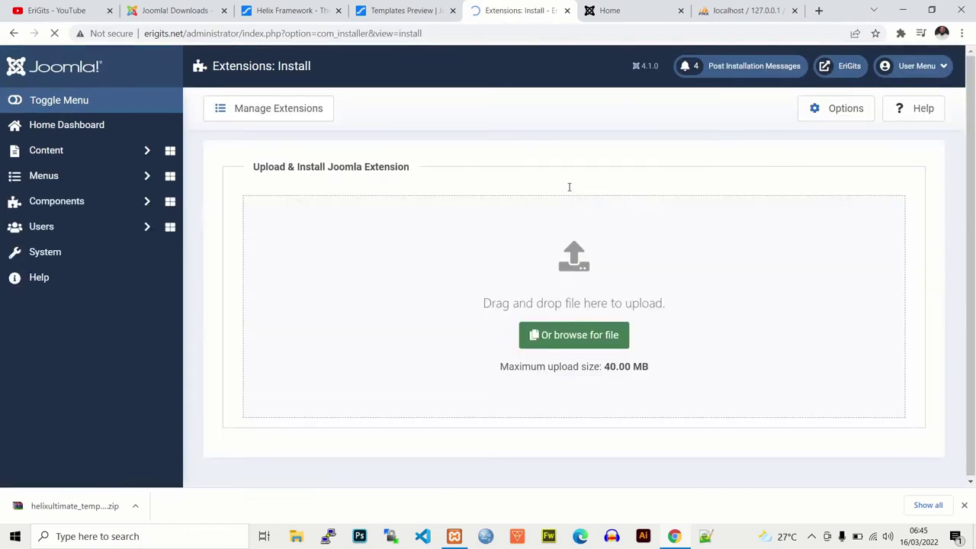
Step: Drag helixultimate_template_v2.0.7.zip from the Downloads folder onto the Upload Package File drop zone
left_click_drag(971, 175, 971, 302)
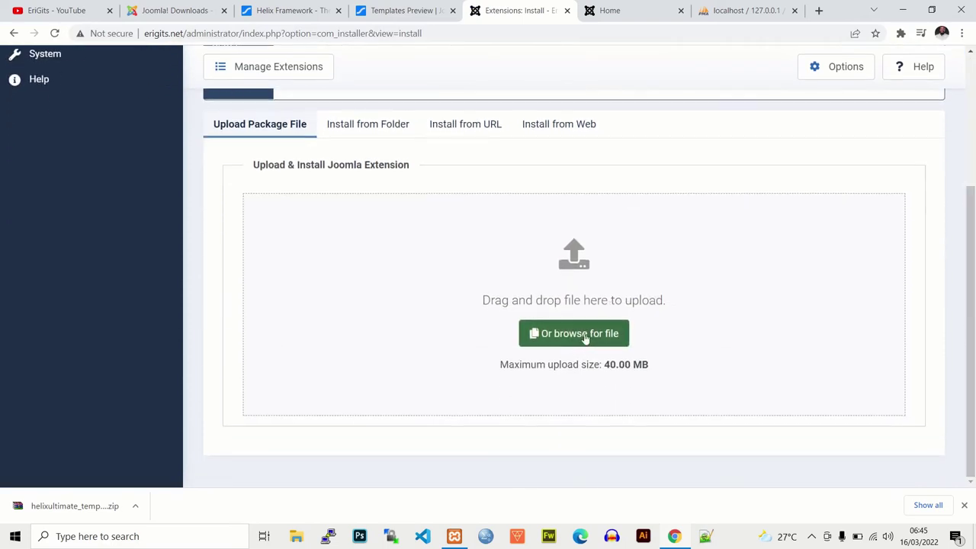
left_click(135, 506)
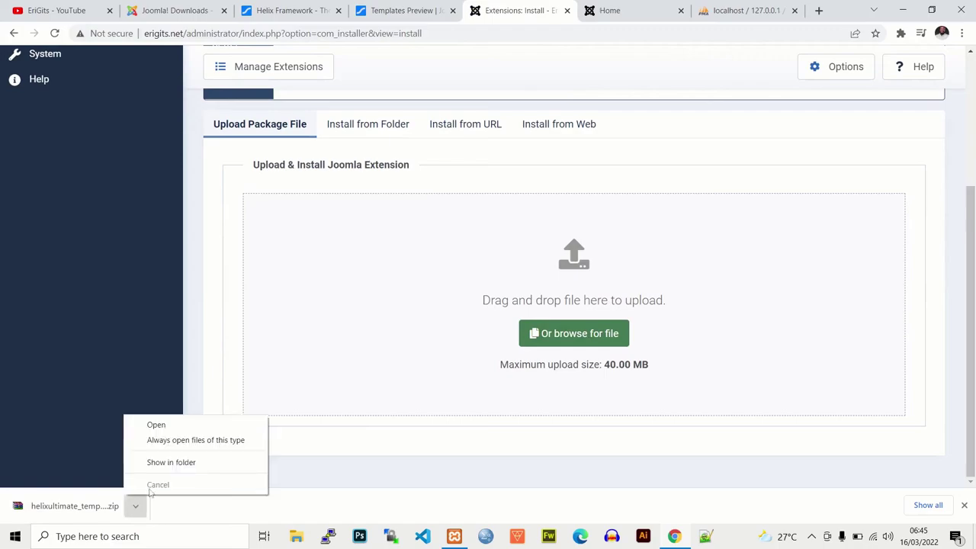
left_click(191, 464)
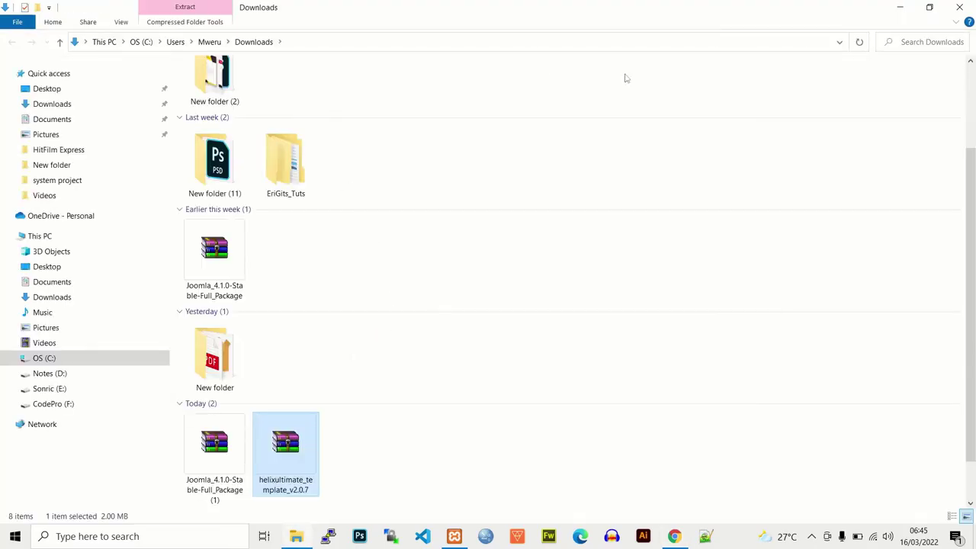
left_click(931, 8)
left_click_drag(596, 117, 280, 128)
left_click_drag(424, 291, 438, 378)
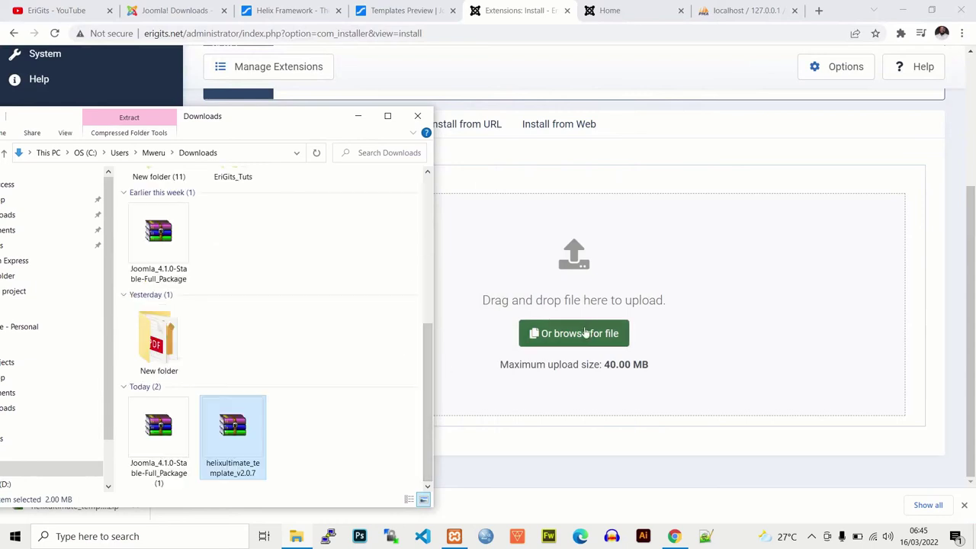
left_click(306, 461)
left_click_drag(229, 444, 543, 307)
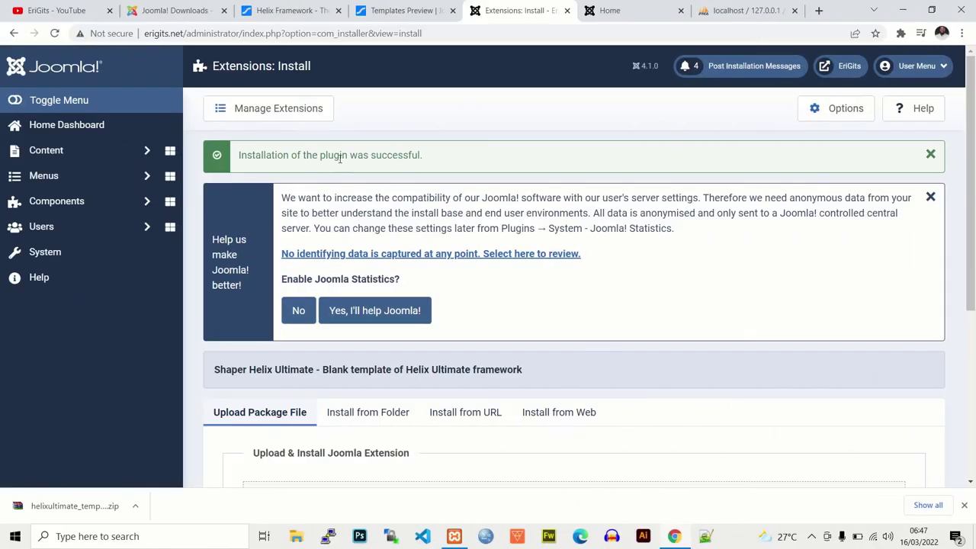
mouse_move(971, 191)
left_mouse_down()
mouse_move(972, 327)
mouse_move(973, 190)
left_mouse_up()
Step: Reload the home page to confirm Cassiopeia, then reopen the System Dashboard's Templates links
left_click(610, 11)
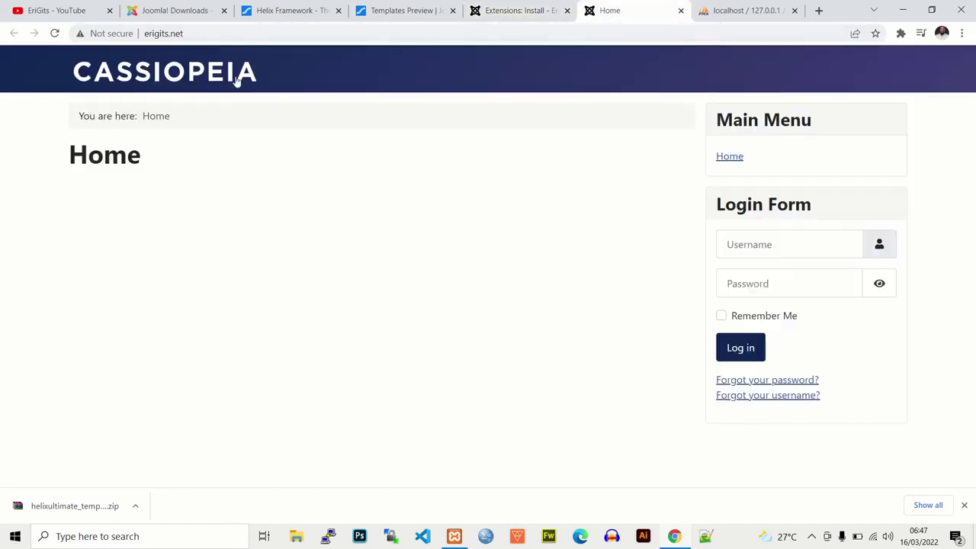
left_click(55, 33)
left_click(522, 10)
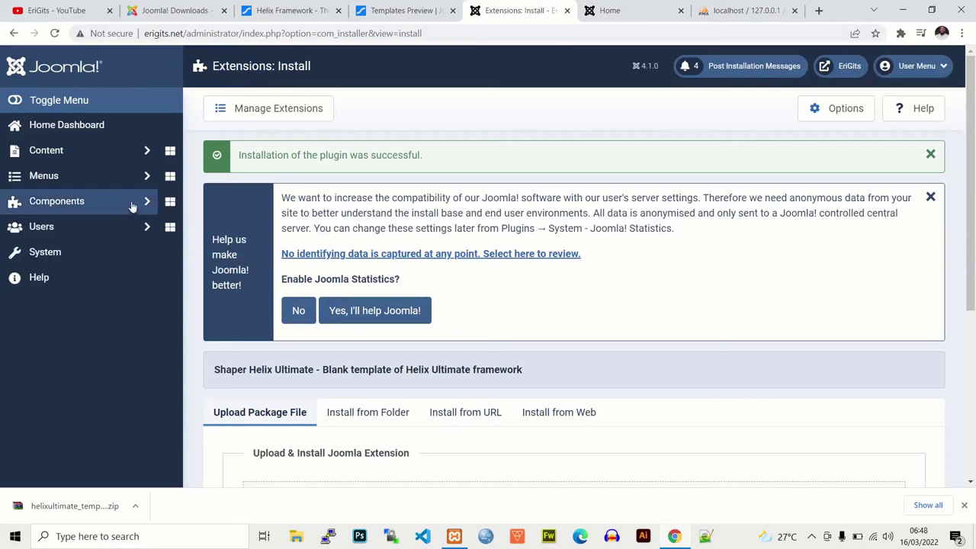
left_click(58, 257)
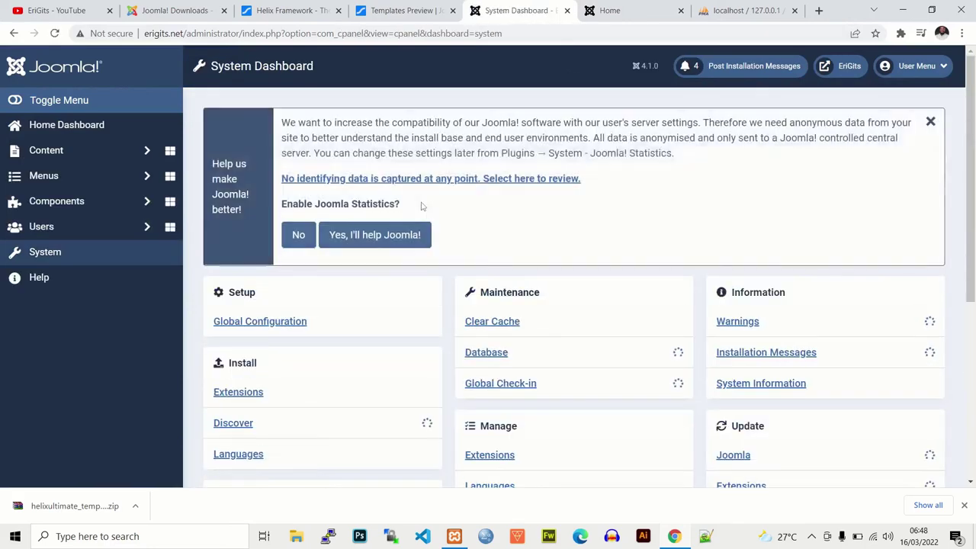
scroll(297, 329, "down", 3)
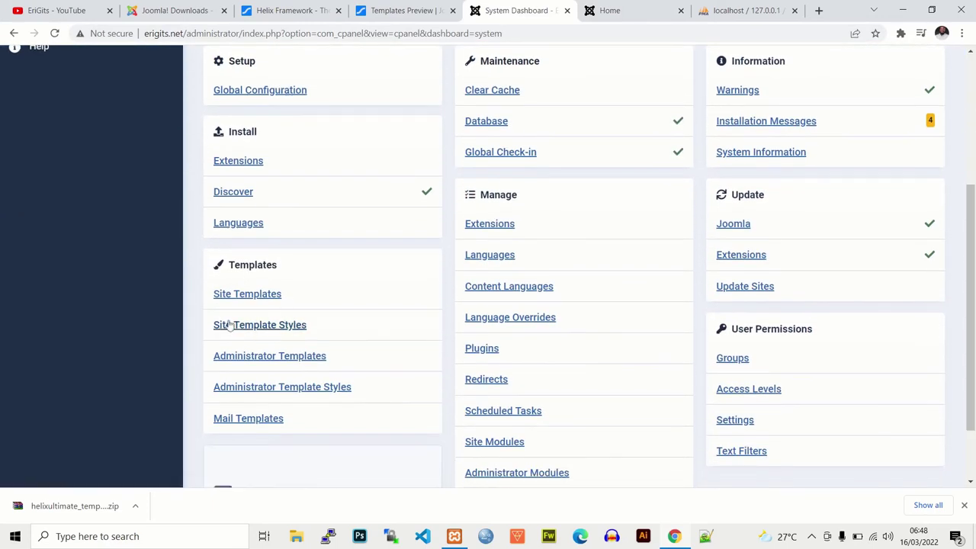
Step: In Site Template Styles, set shaper_helixultimate - Default as the default style
left_click(249, 330)
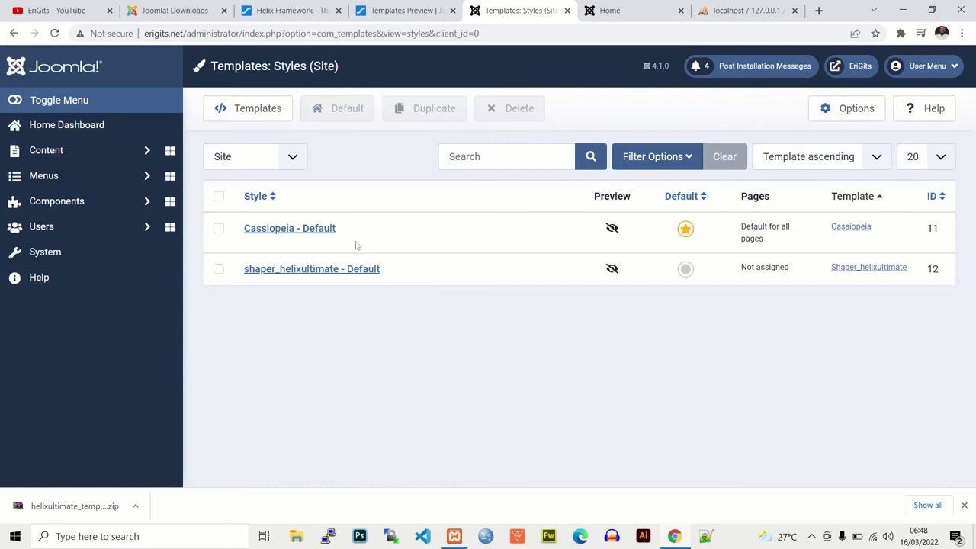
scroll(296, 202, "down", 1)
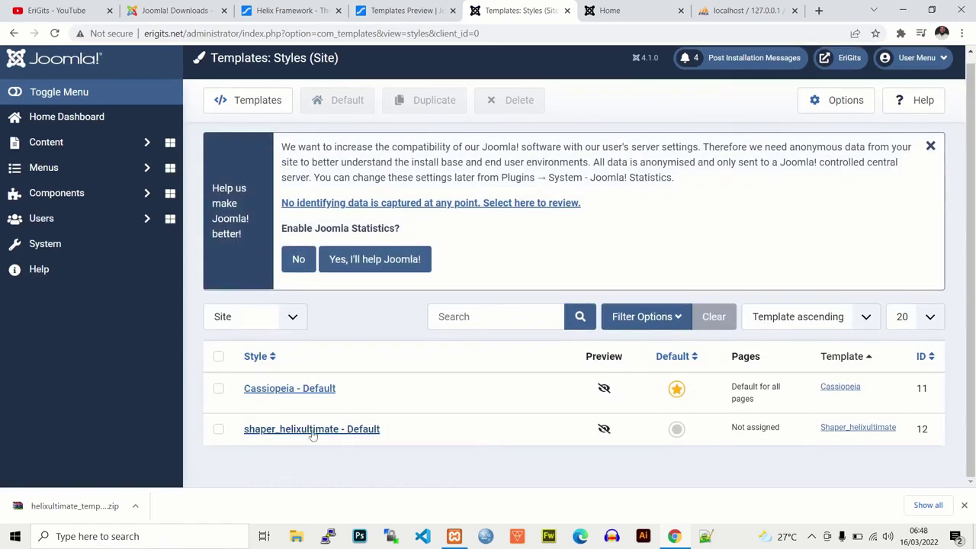
left_click(610, 11)
left_click(525, 12)
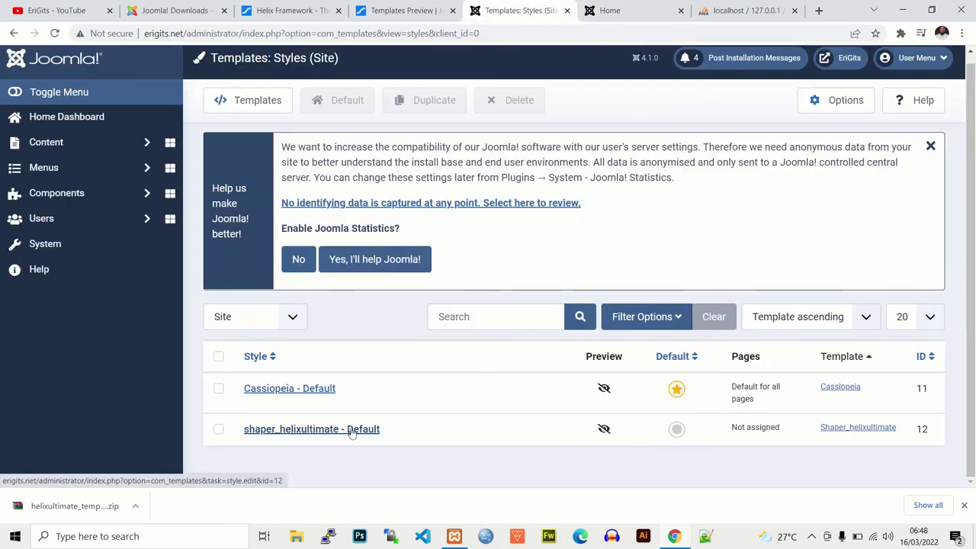
left_click(677, 431)
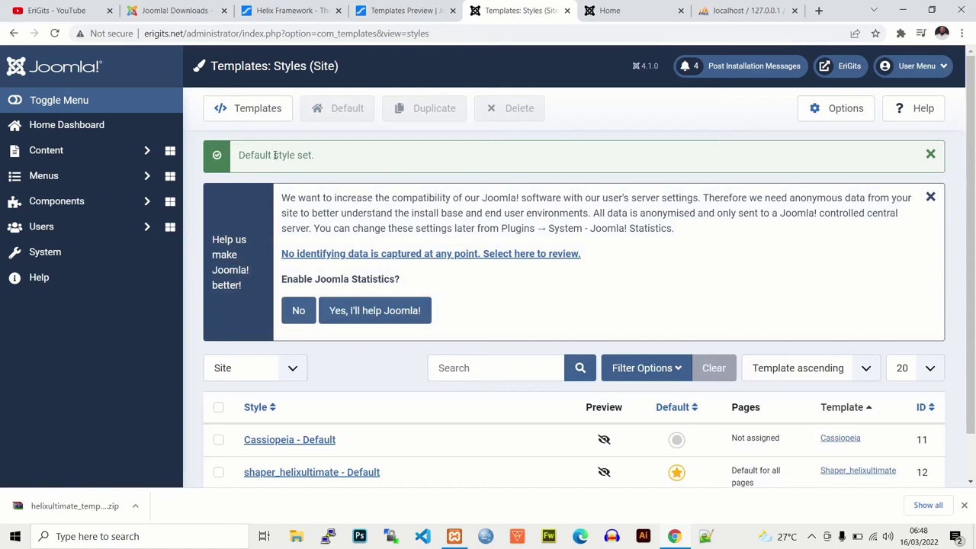
scroll(276, 156, "down", 1)
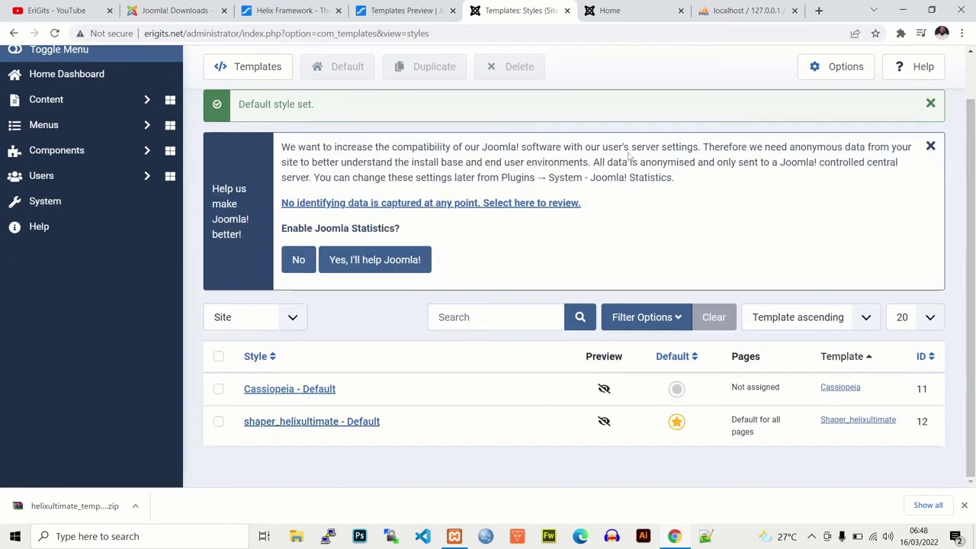
left_click(627, 16)
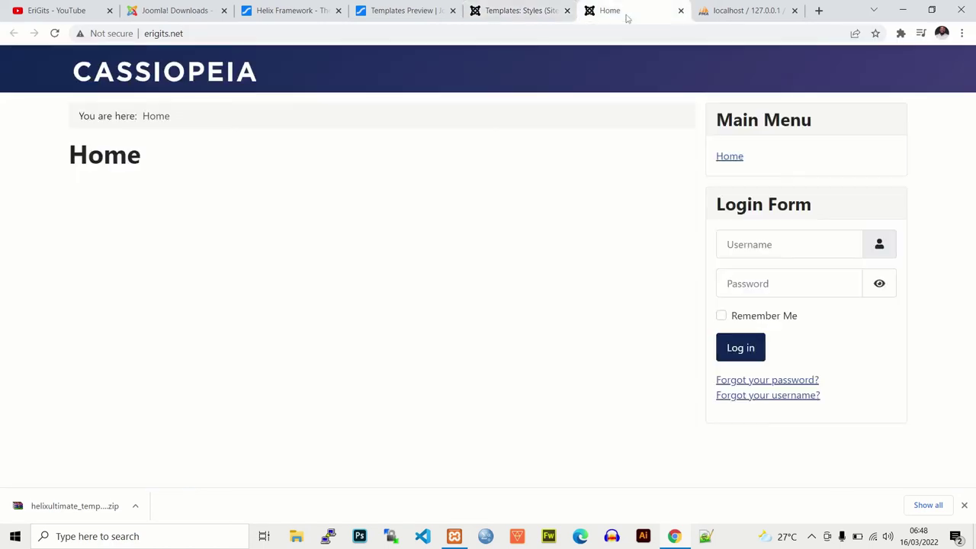
Step: Reload the home page to see the Helix Ultimate design and close the download bar
left_click(54, 33)
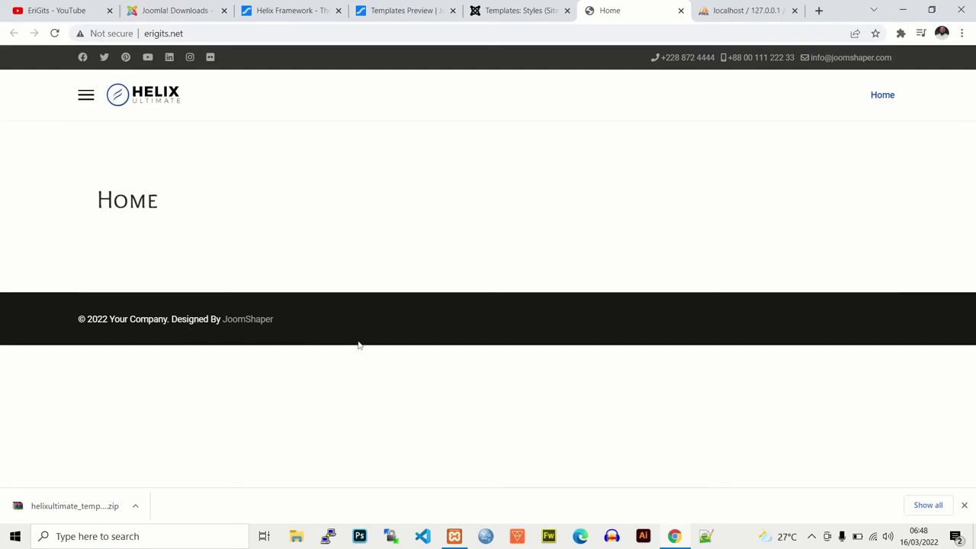
left_click(964, 505)
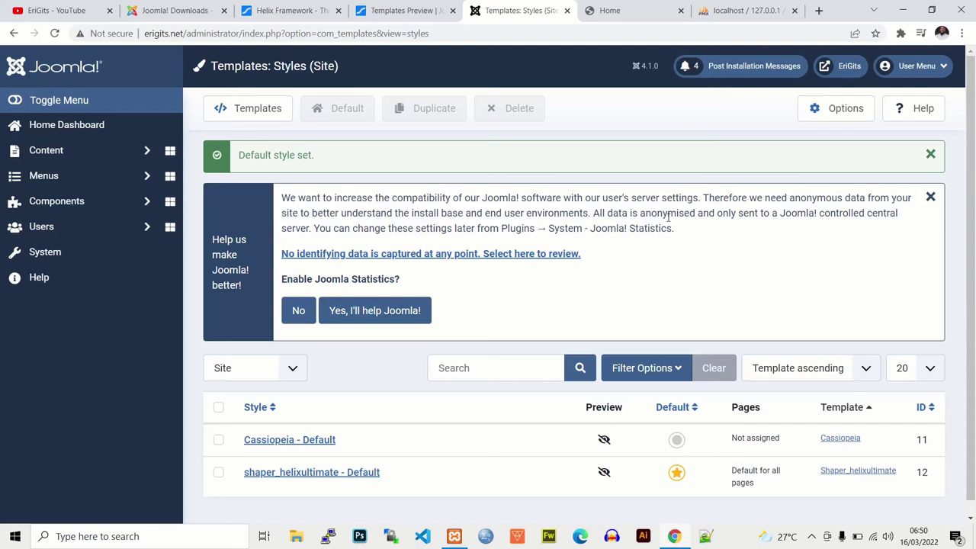
left_click(385, 11)
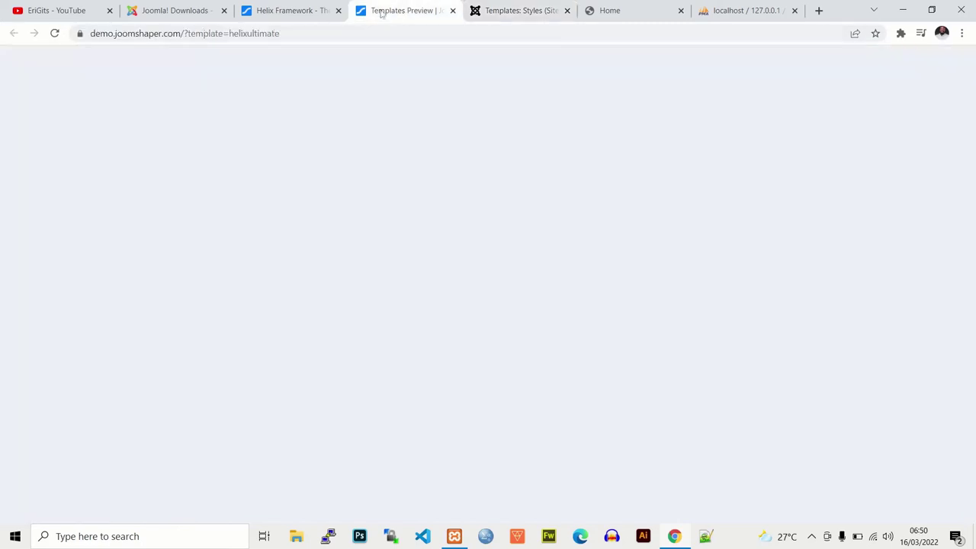
Step: Open the SP Page Builder product page from the Products menu on JoomShaper
left_click(313, 10)
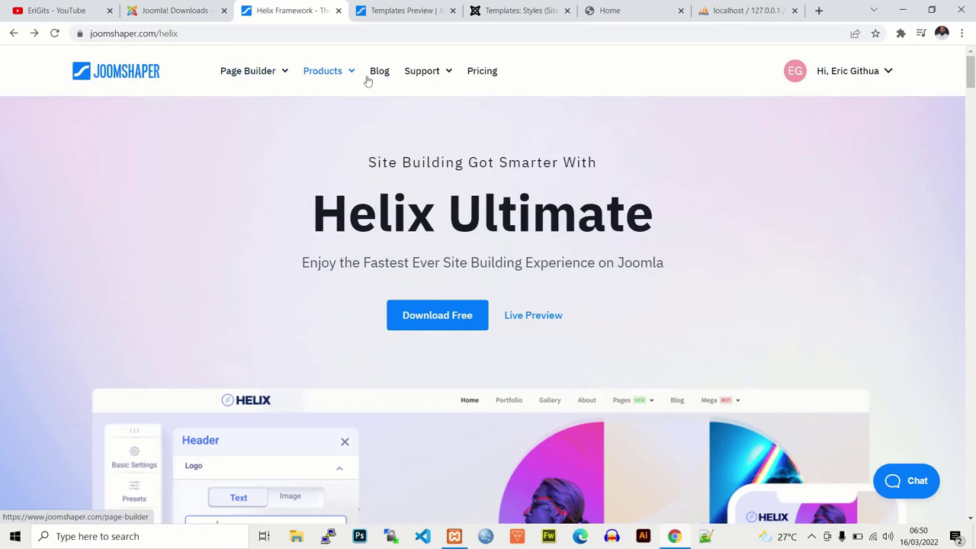
mouse_move(348, 76)
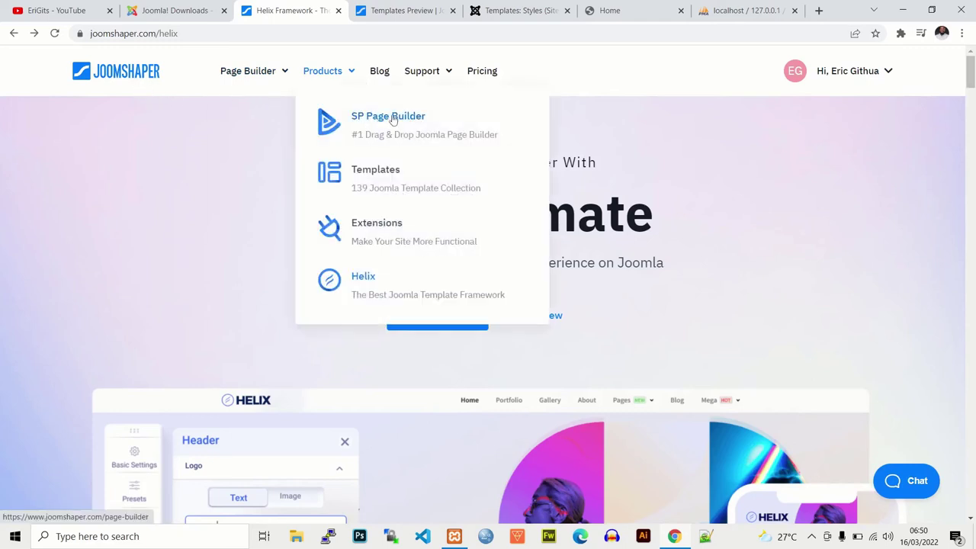
left_click(392, 119)
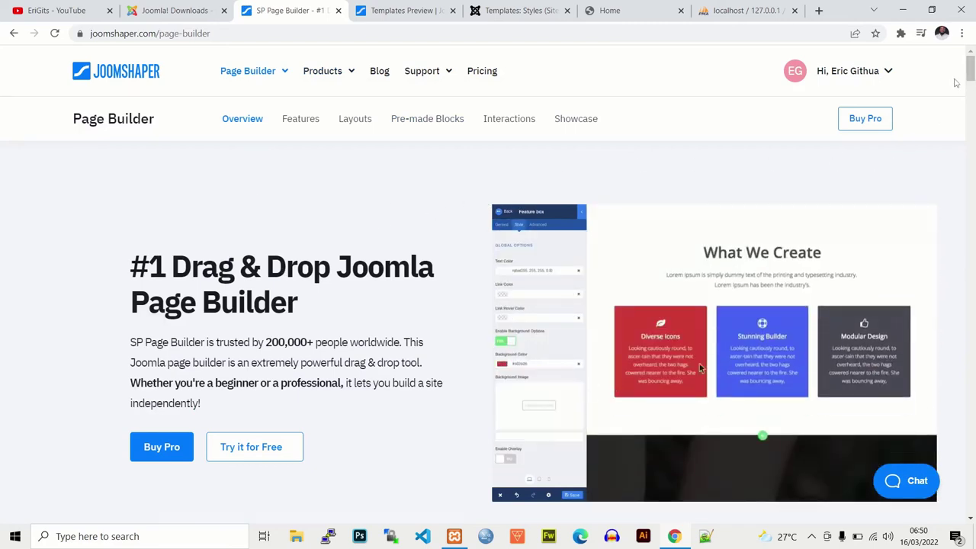
Step: Scroll down to the version comparison table and choose Download Lite Version
scroll(970, 67, "down", 3)
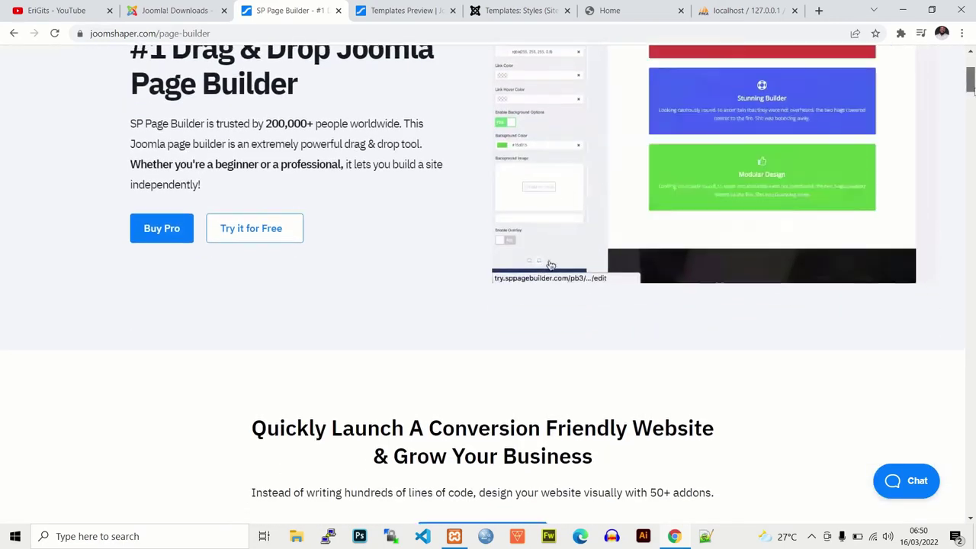
scroll(973, 99, "down", 2)
scroll(973, 99, "down", 1)
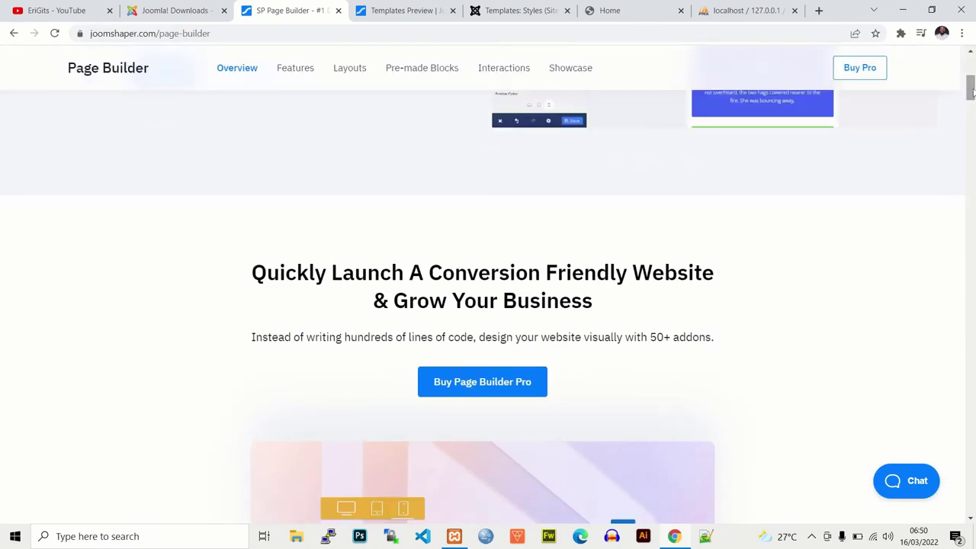
scroll(972, 97, "down", 1)
scroll(973, 100, "down", 2)
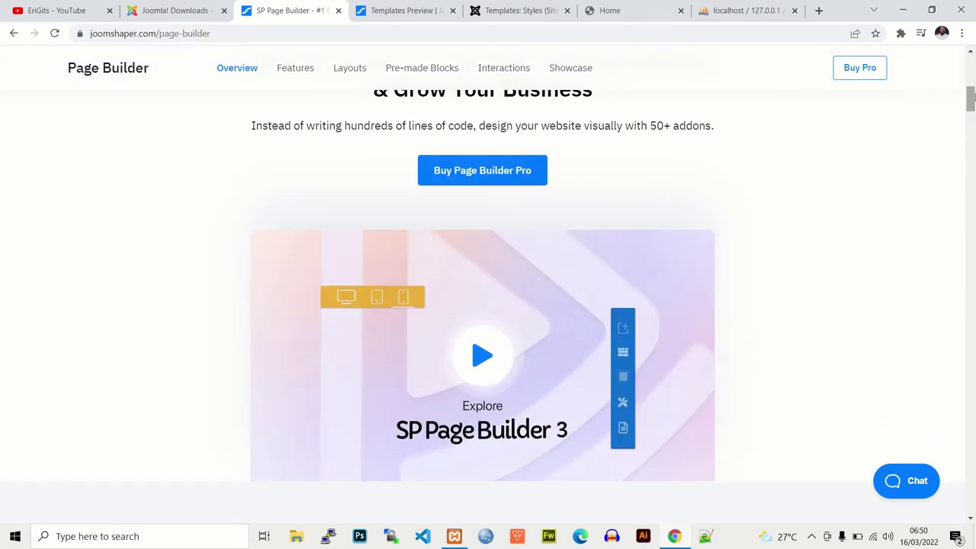
mouse_move(973, 92)
left_mouse_down()
mouse_move(972, 77)
mouse_move(972, 98)
left_mouse_up()
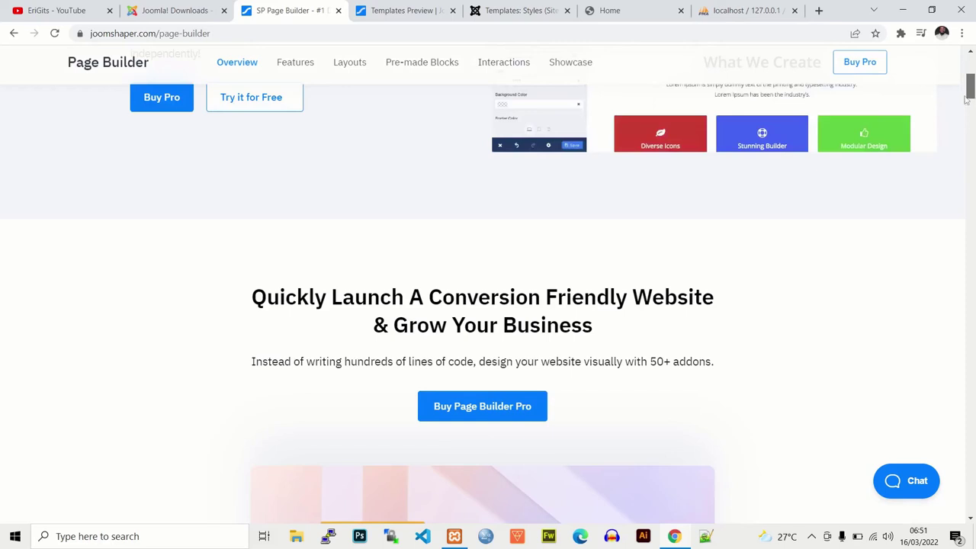
scroll(706, 253, "up", 1)
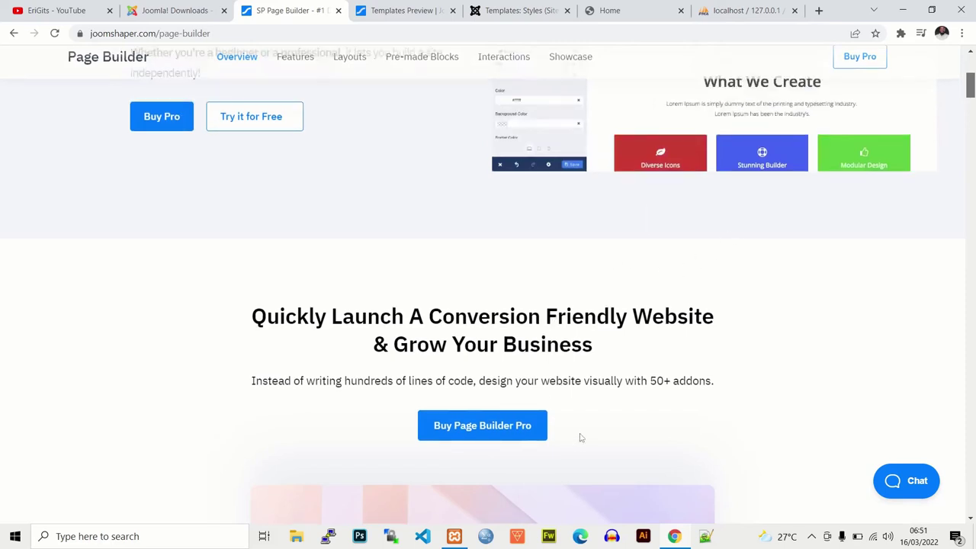
scroll(732, 270, "up", 1)
left_click_drag(971, 84, 973, 116)
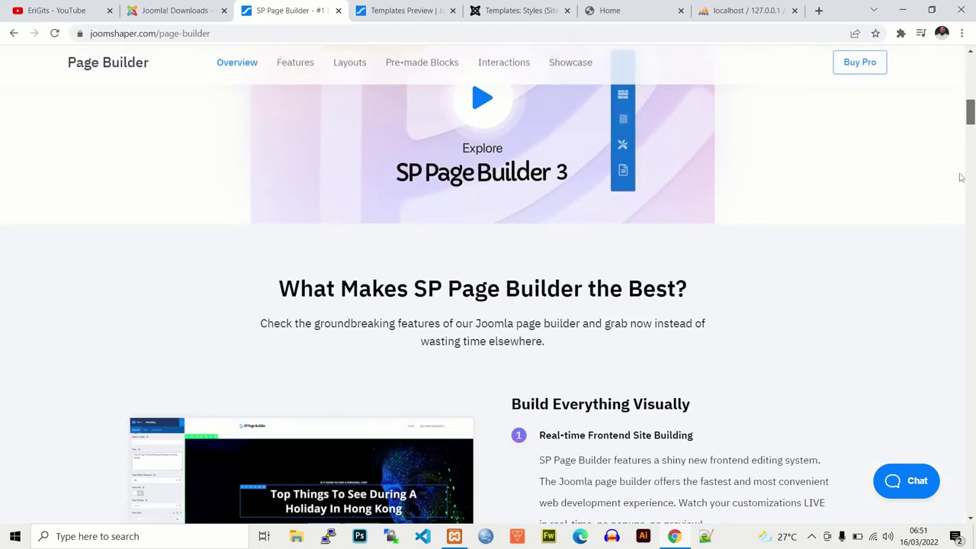
scroll(961, 177, "down", 1)
left_click_drag(972, 128, 972, 198)
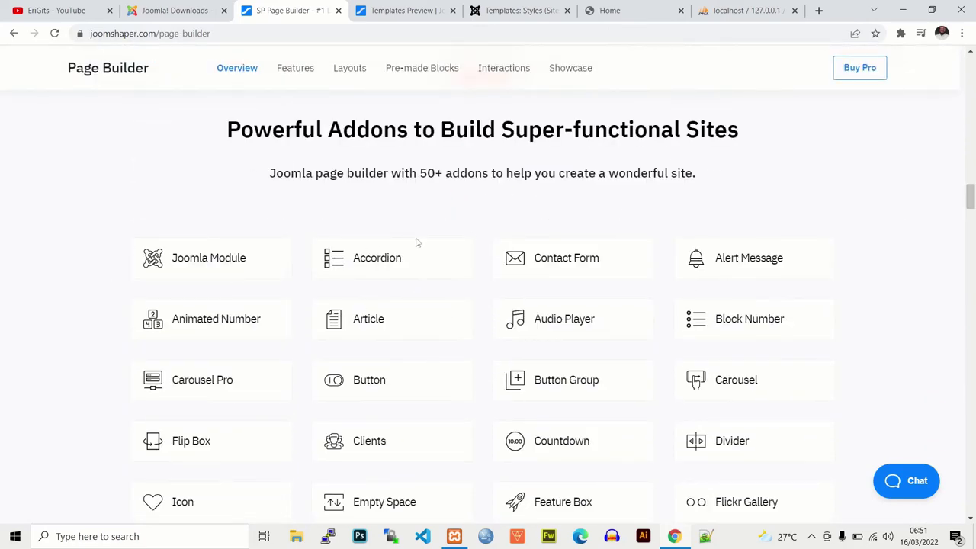
left_click_drag(971, 197, 970, 247)
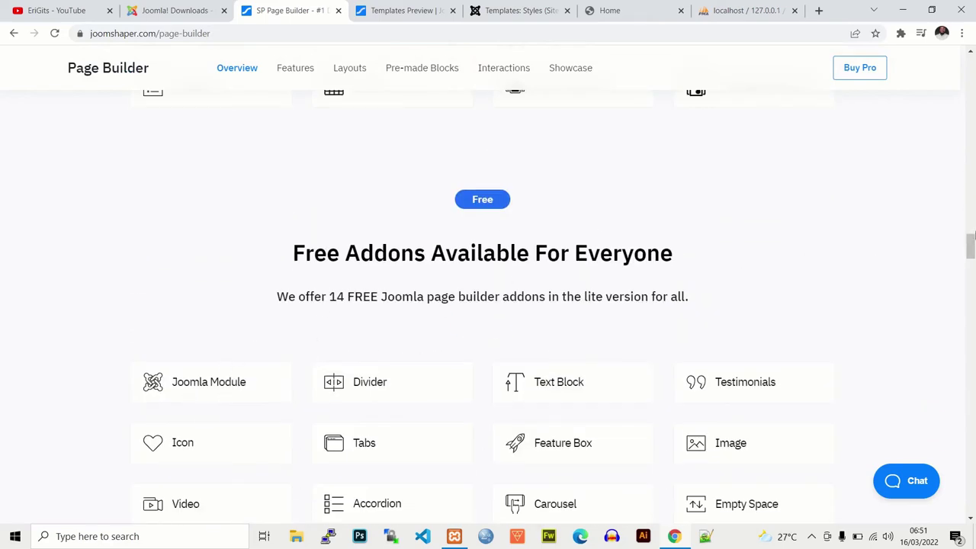
left_click_drag(973, 237, 972, 404)
left_click(483, 247)
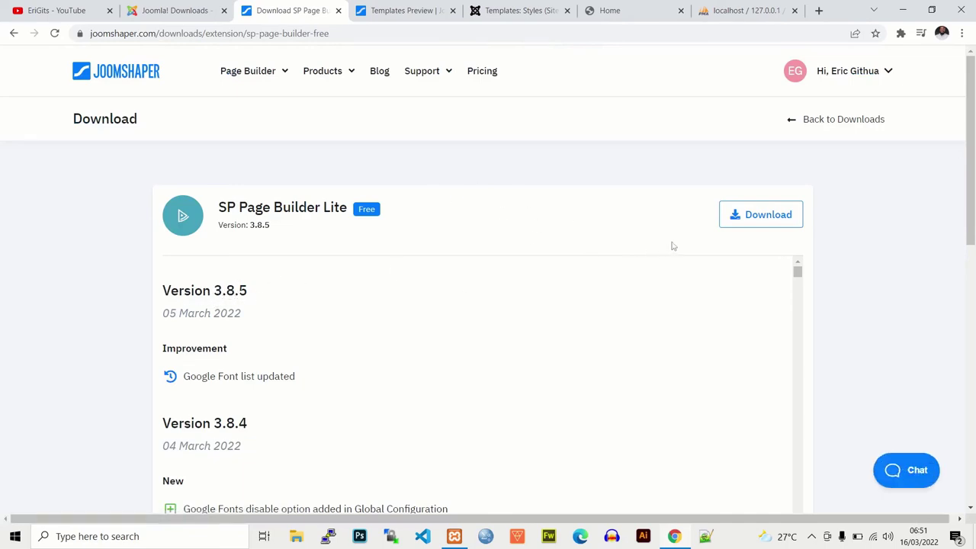
Step: Download the SP Page Builder Lite 3.8.5 zip from the download dialog, then close it
left_click(759, 216)
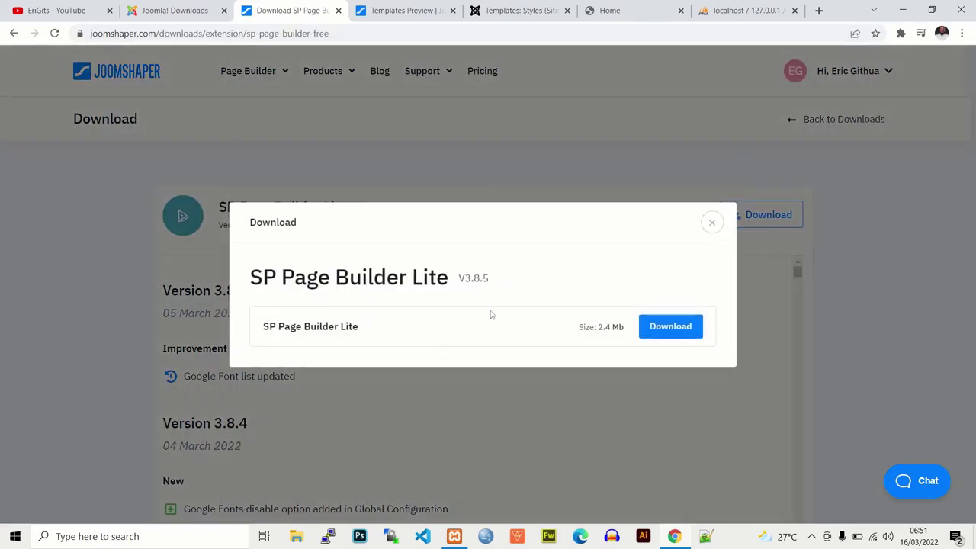
left_click(653, 330)
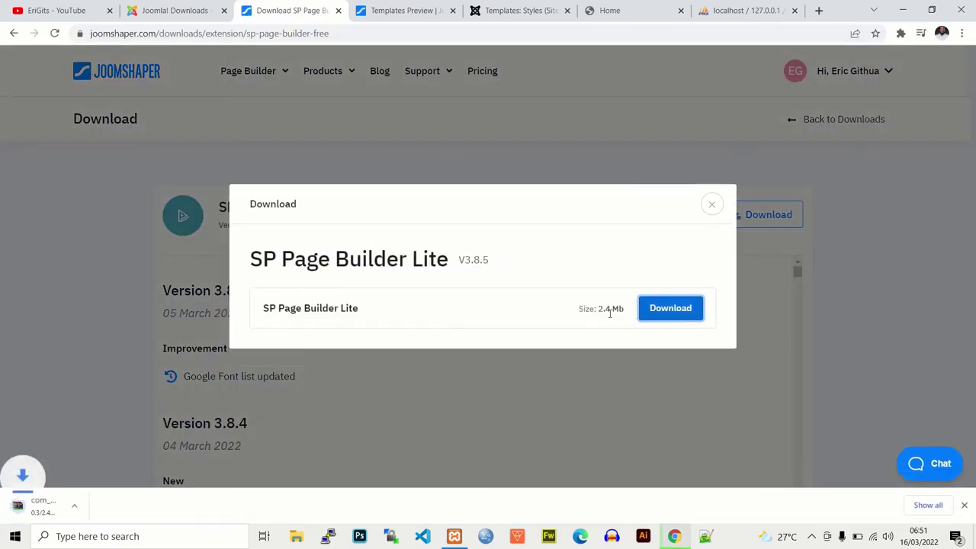
left_click(714, 204)
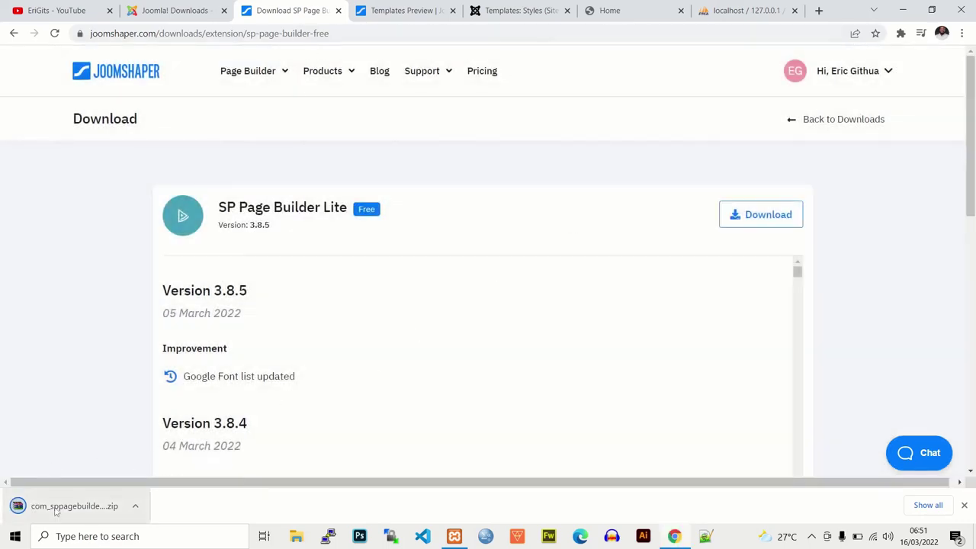
left_click(521, 9)
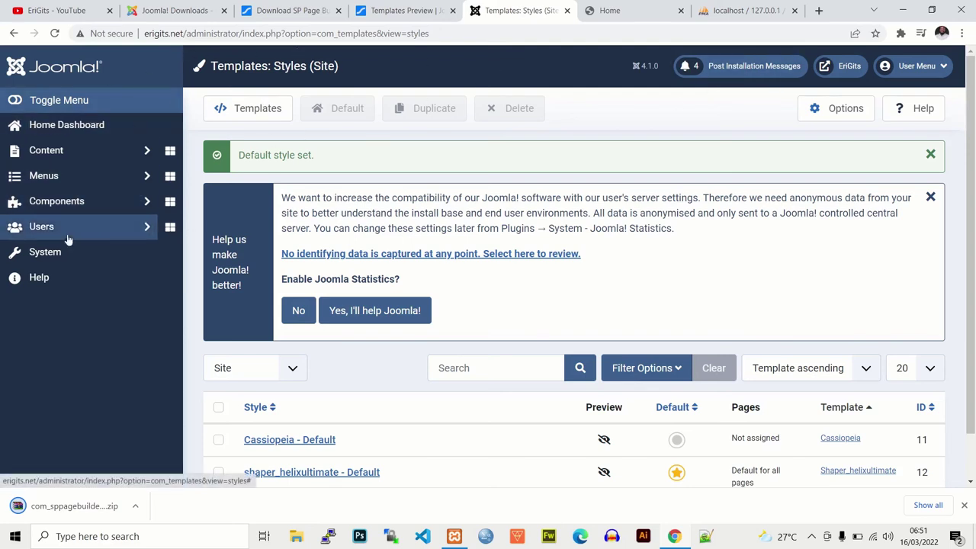
Step: Glance at the Joomla Downloads page, then dismiss the statistics banner and open Install > Extensions
left_click(44, 256)
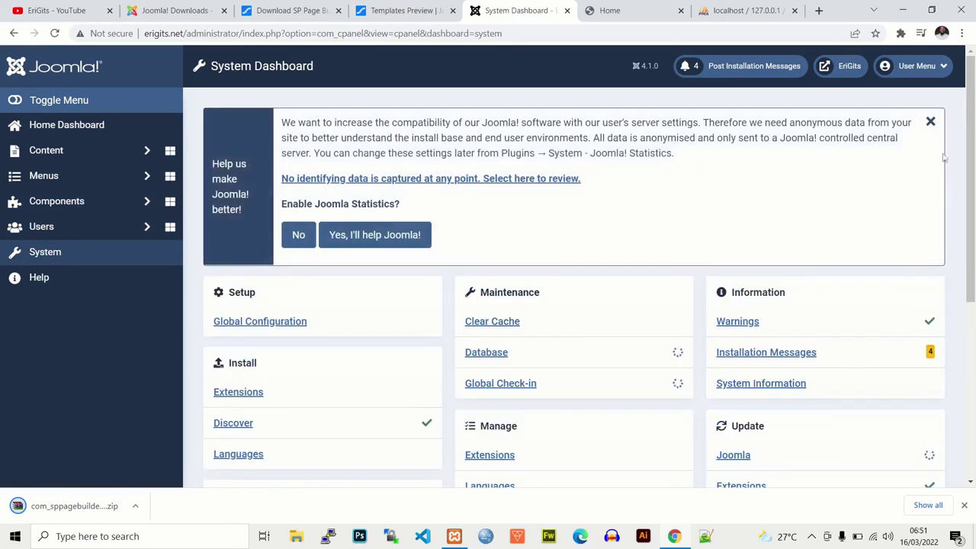
scroll(230, 300, "down", 1)
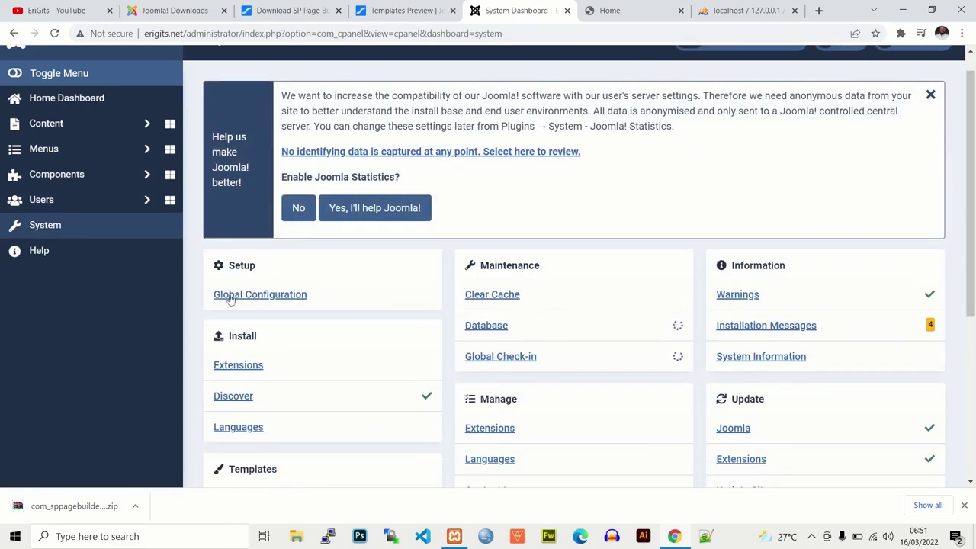
left_click(175, 11)
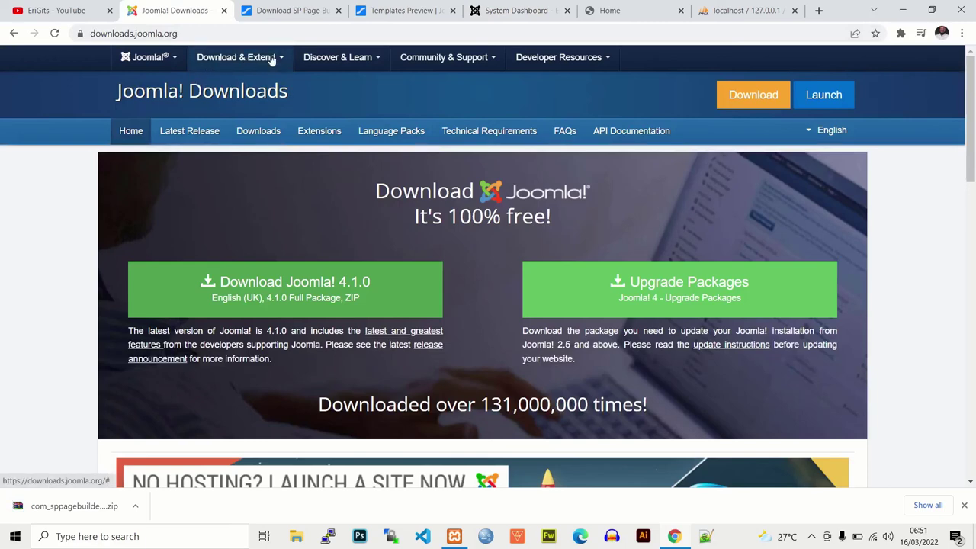
left_click(271, 61)
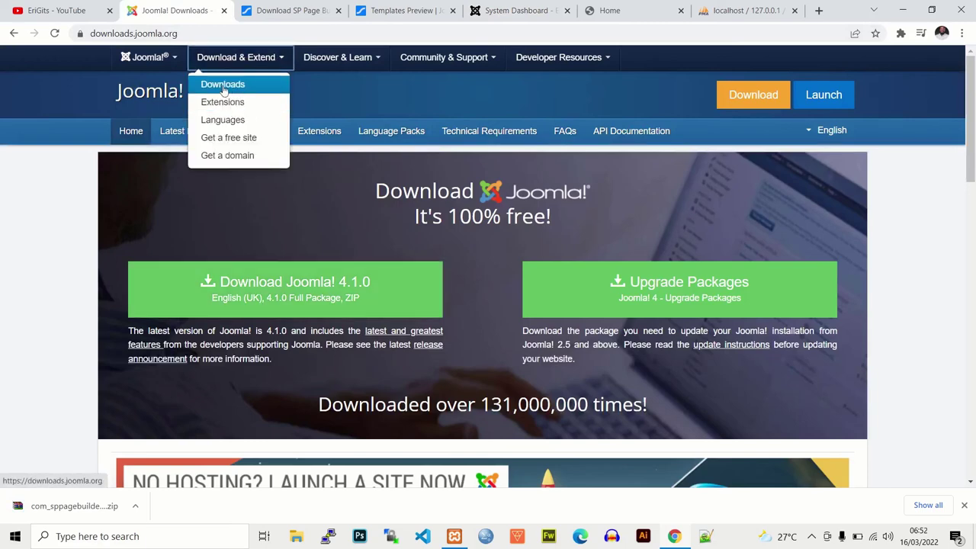
left_click(338, 57)
left_click(532, 8)
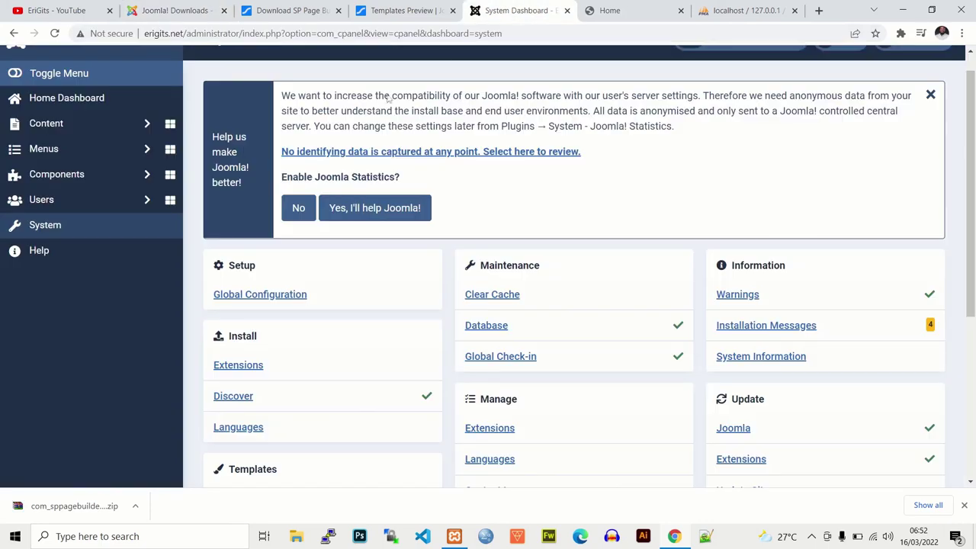
left_click(931, 95)
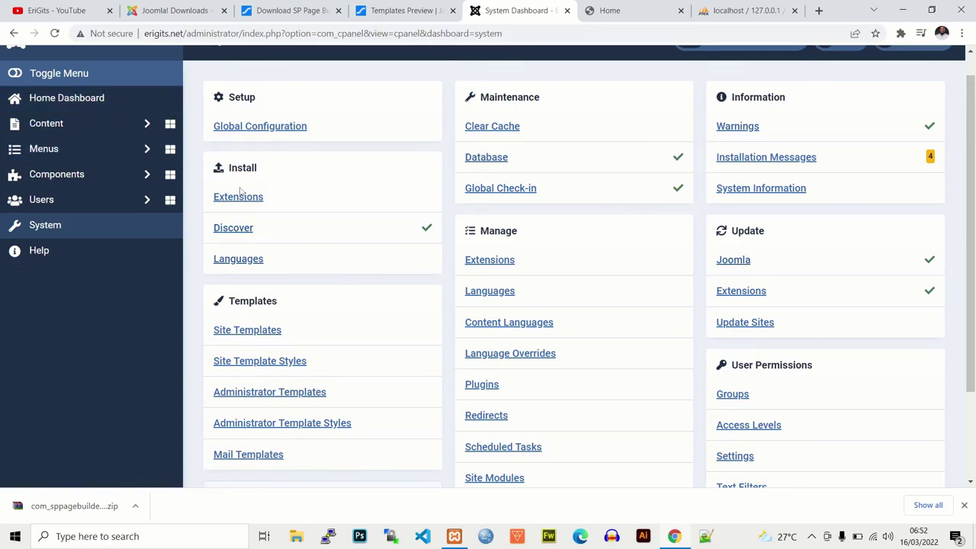
left_click(240, 199)
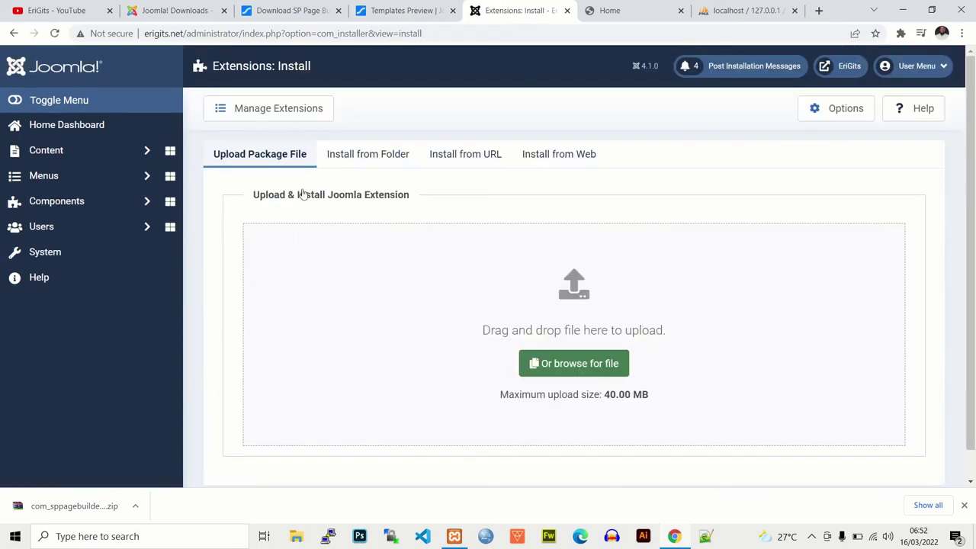
Step: Locate the downloaded com_sppagebuilder_lite_v3.8.5 zip in the Downloads folder, beside the Joomla installer
left_click_drag(972, 174, 972, 332)
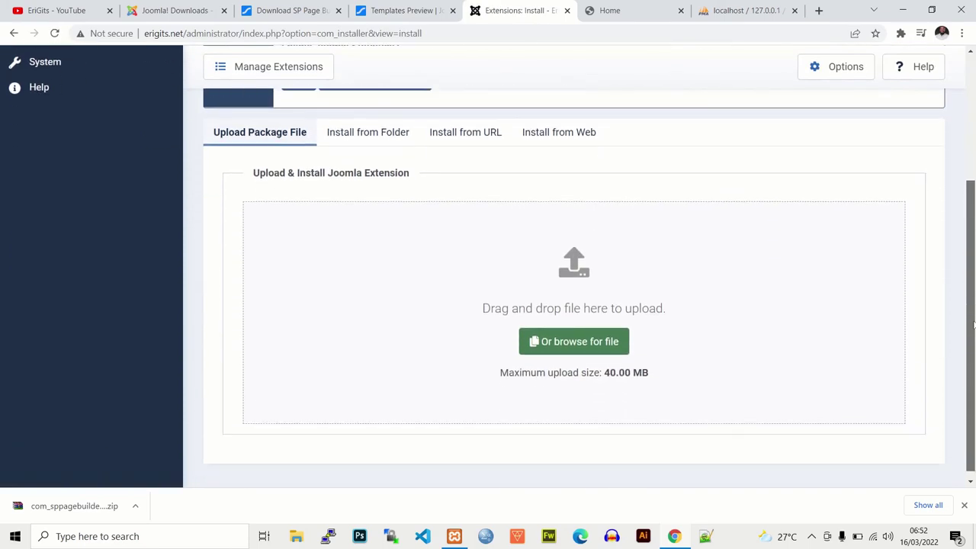
left_click(589, 346)
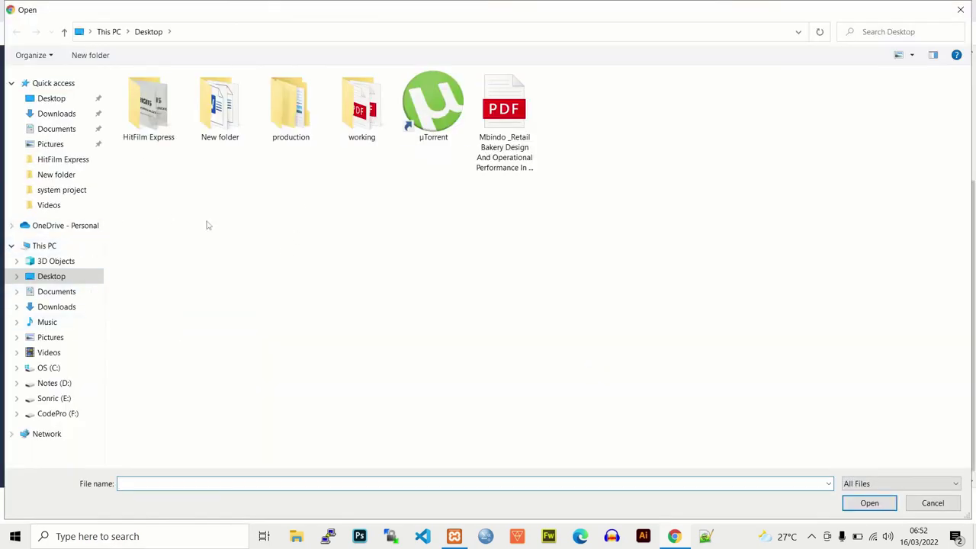
left_click(960, 9)
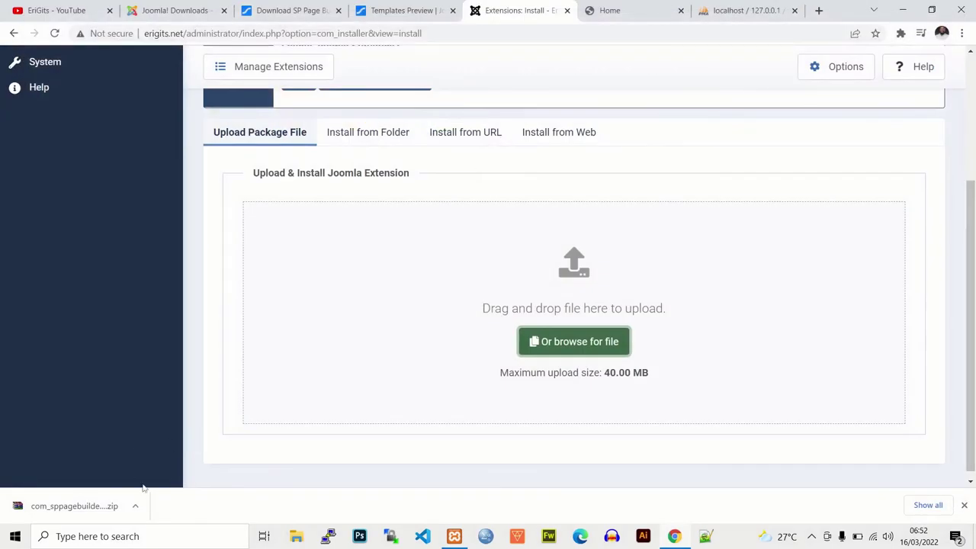
left_click(135, 506)
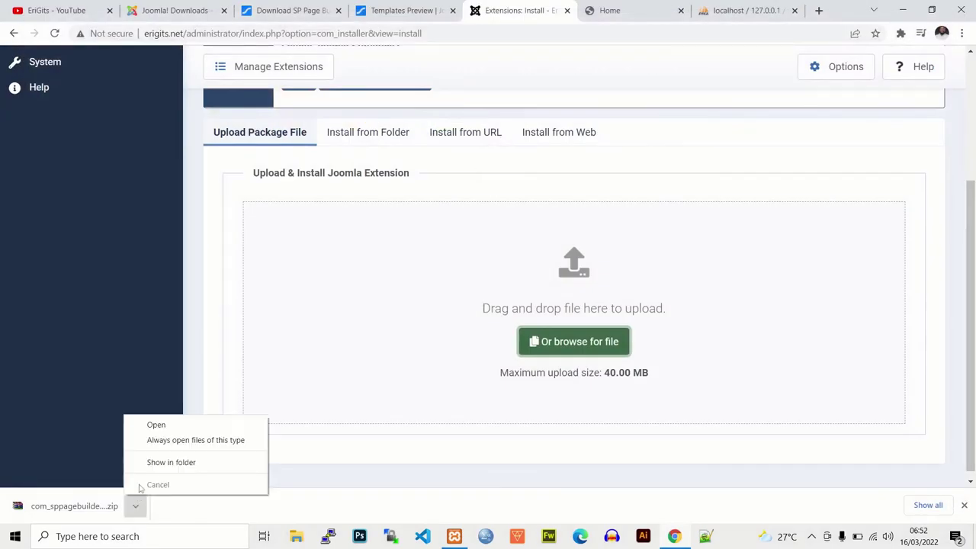
left_click(162, 462)
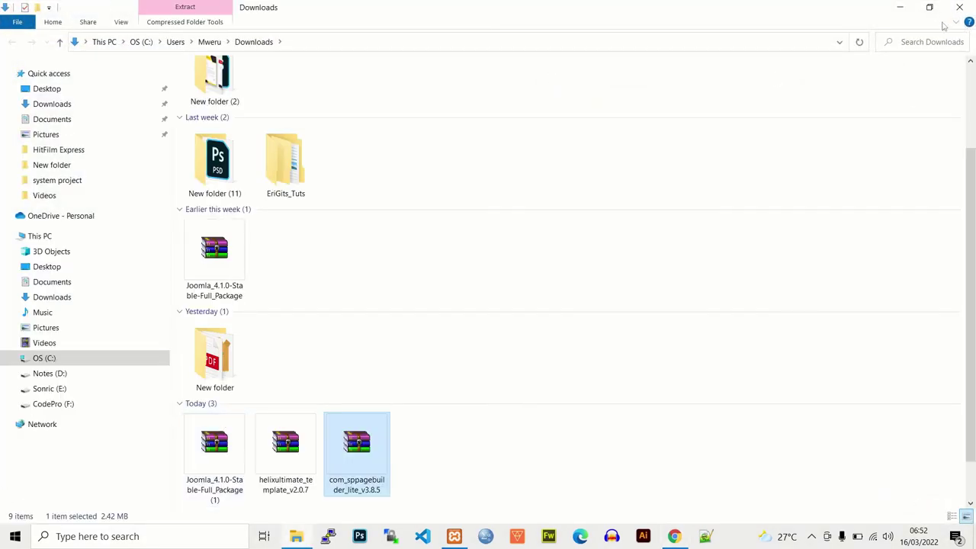
left_click(930, 7)
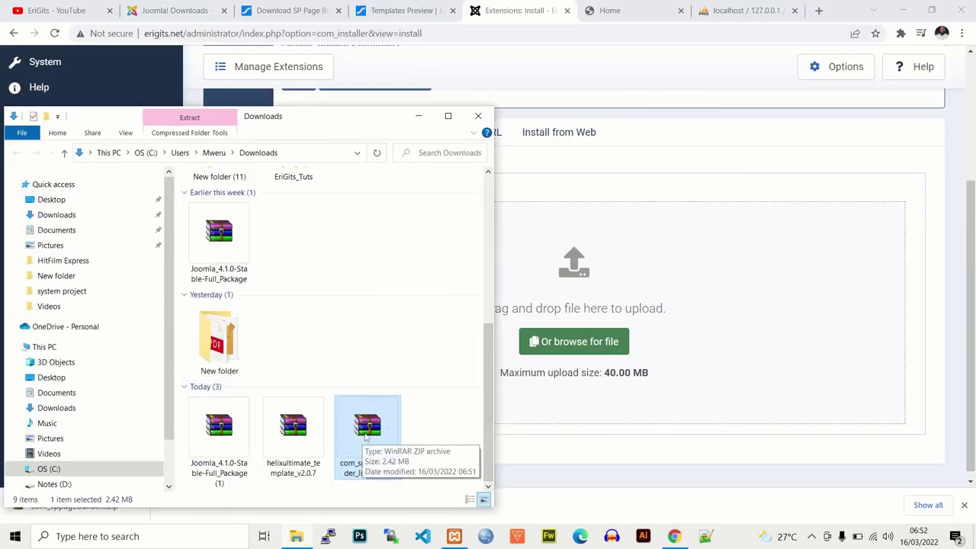
Step: Drop the SP Page Builder zip onto Upload Package File to install the component
left_click_drag(365, 432, 591, 348)
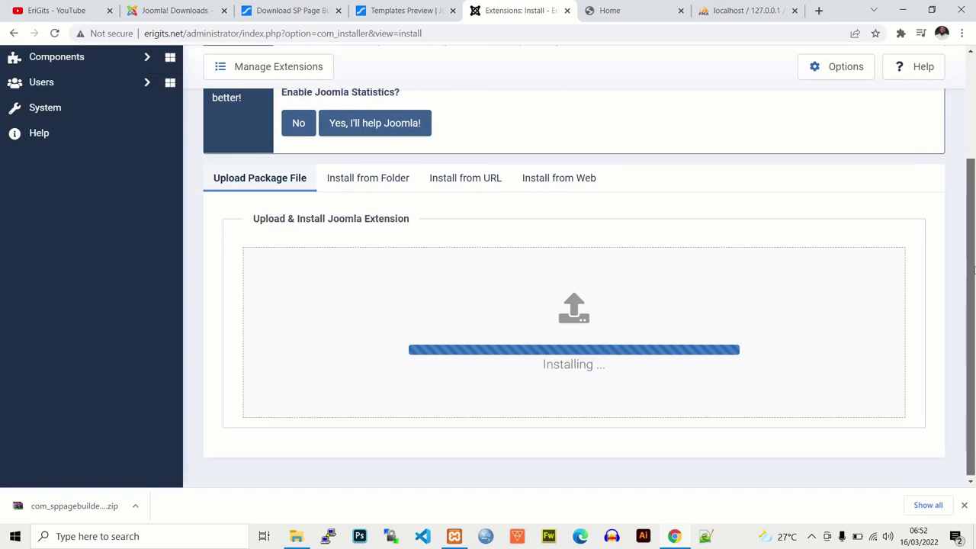
scroll(965, 247, "up", 1)
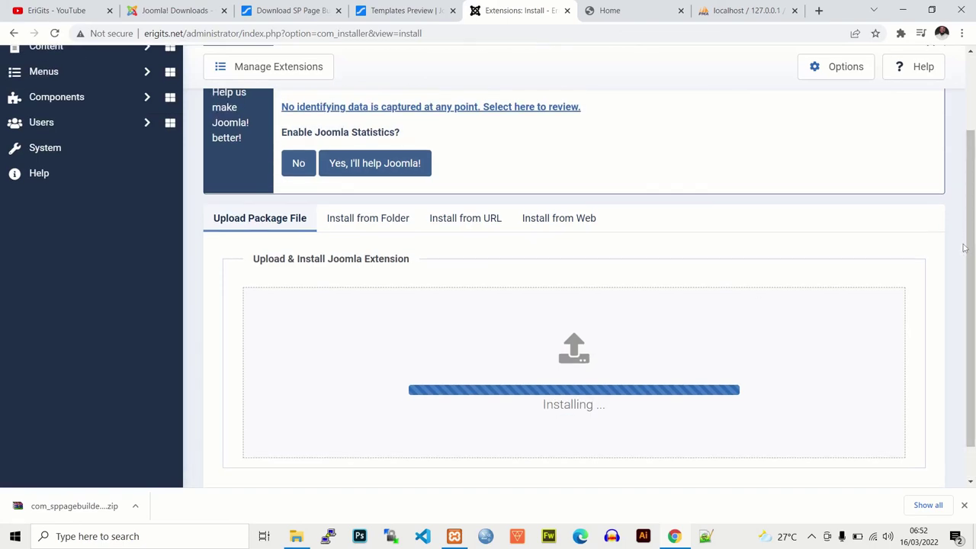
scroll(965, 248, "up", 1)
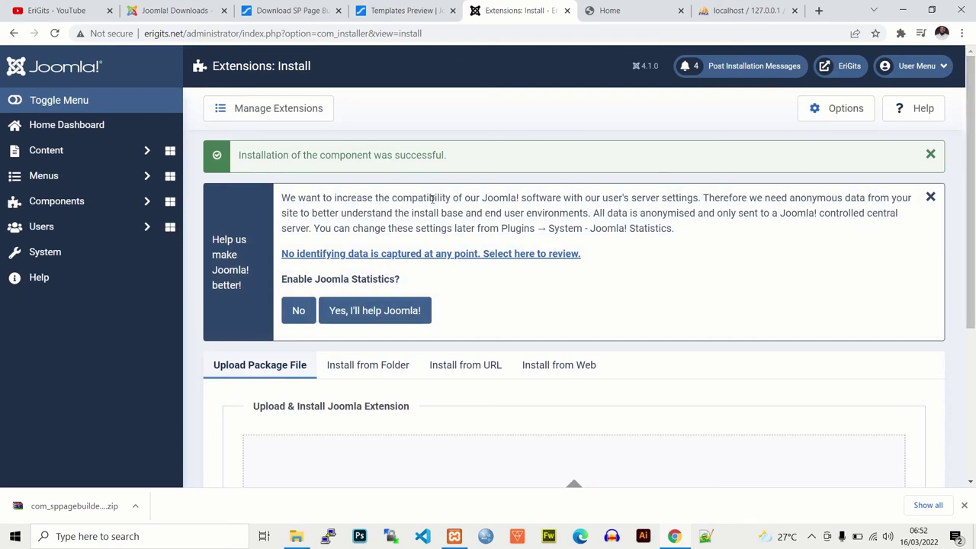
Step: Open Components > SP Page Builder > Pages, dismiss the statistics message, then return to Joomla Downloads
left_click(75, 202)
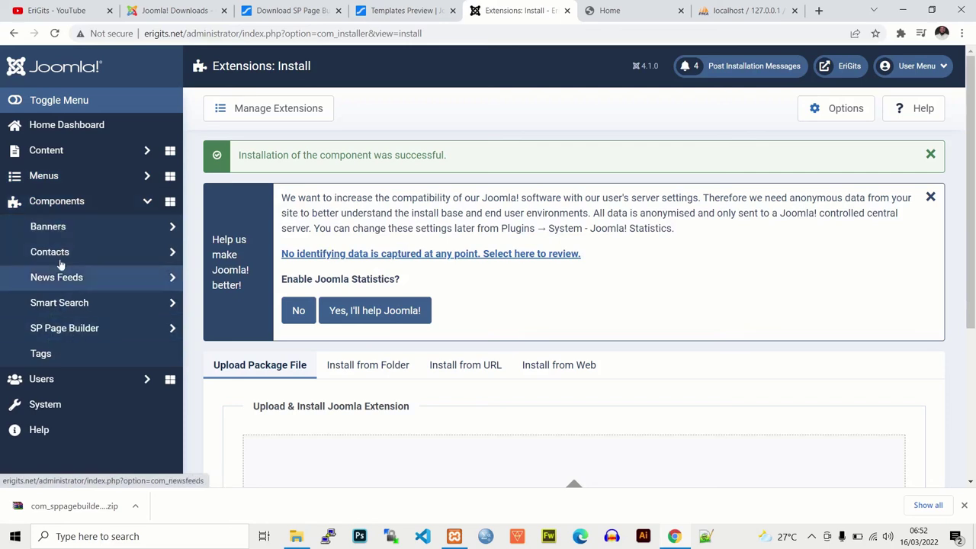
left_click(61, 334)
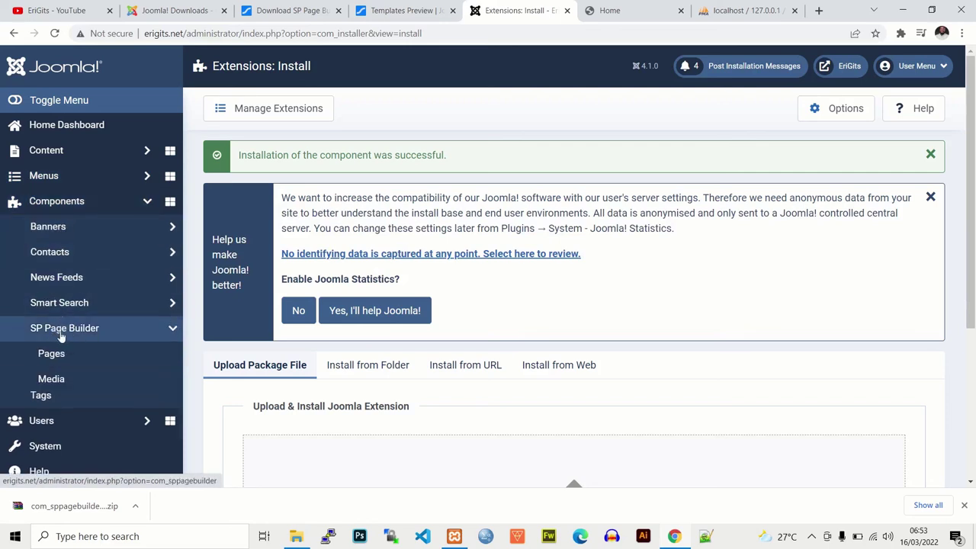
left_click(48, 356)
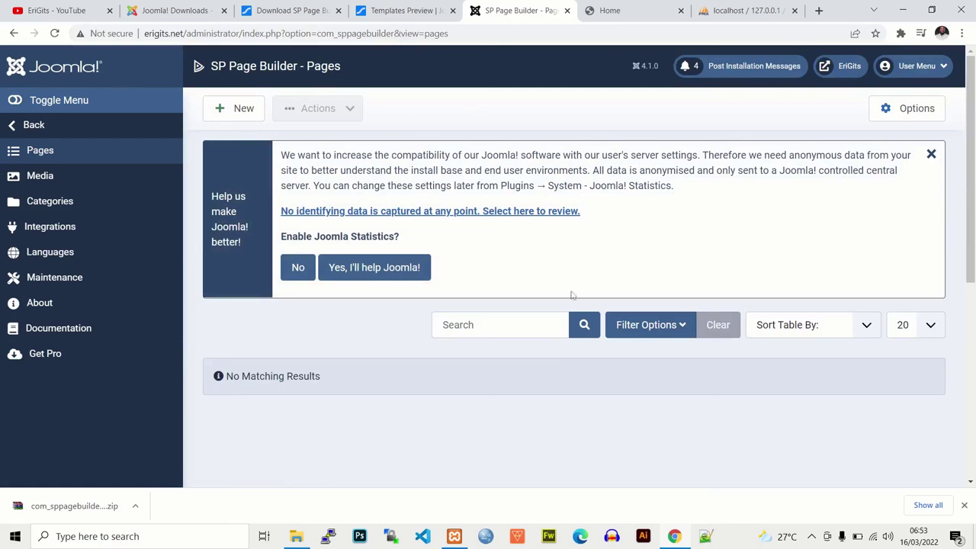
left_click(931, 154)
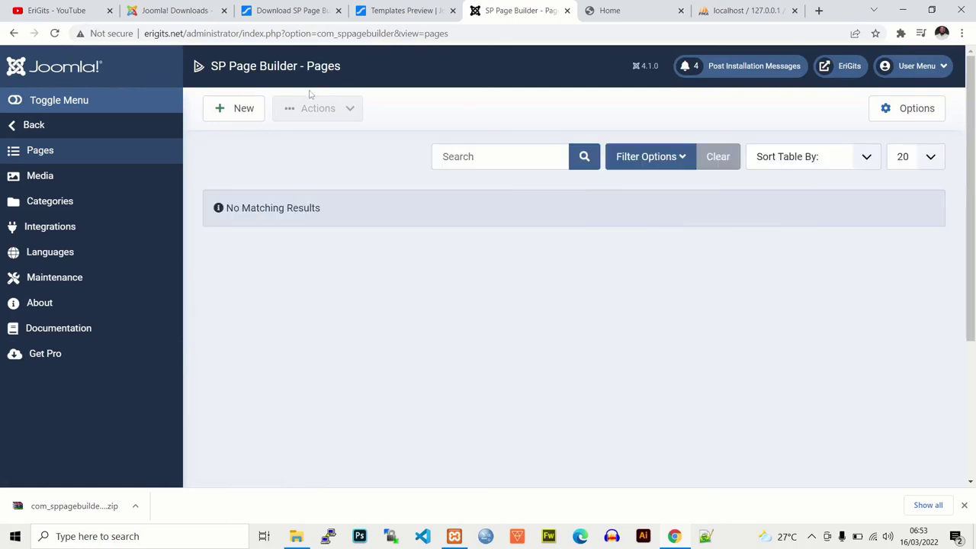
left_click(175, 11)
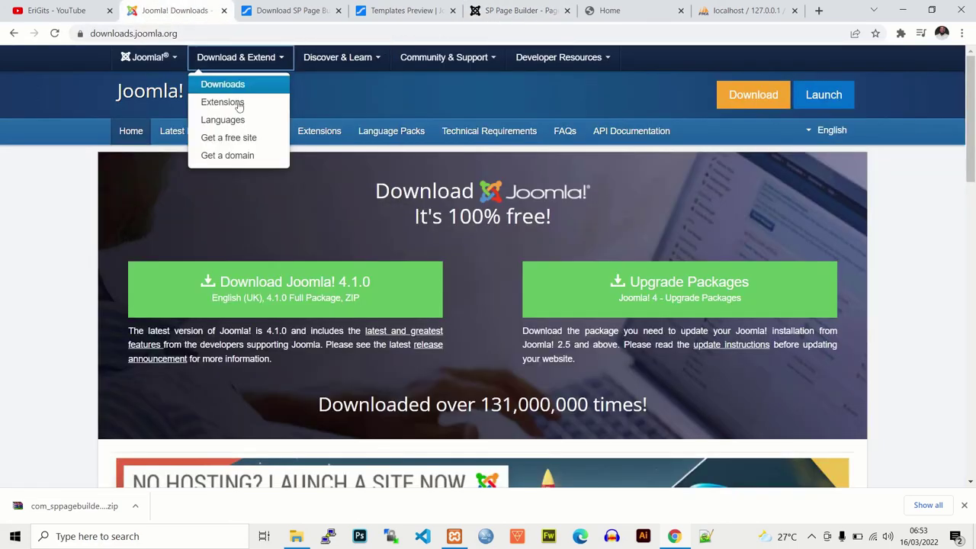
Step: View the Helix Ultimate front-end home page and template demo, then return to SP Page Builder Pages
left_click(645, 12)
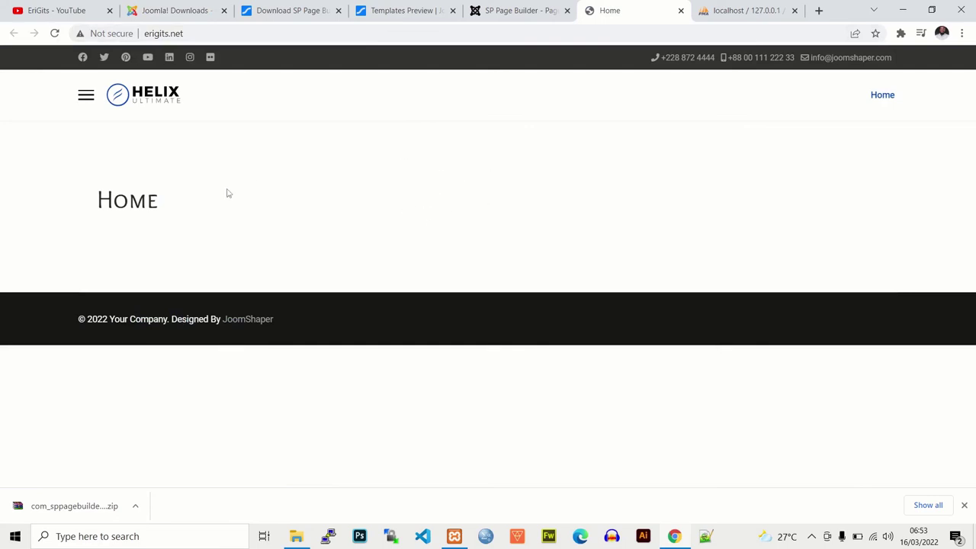
left_click(404, 10)
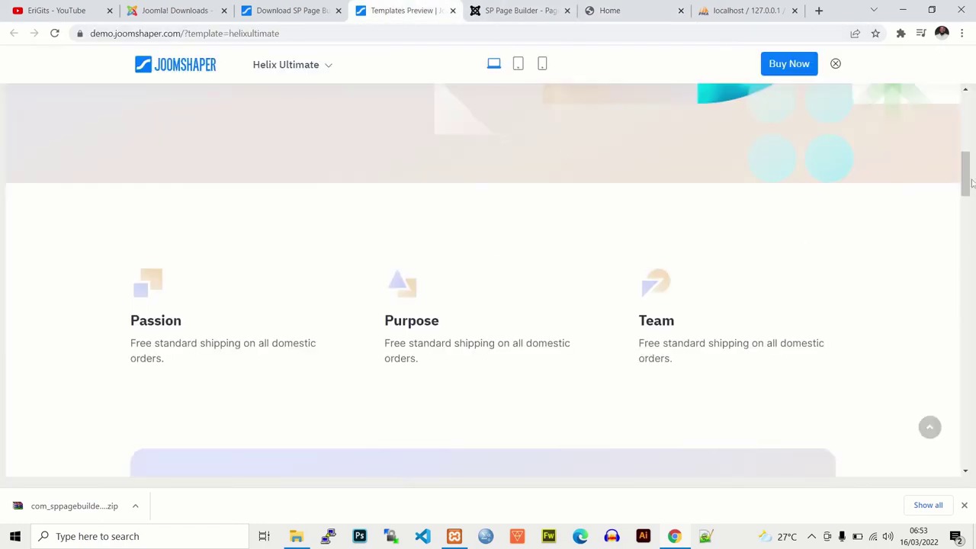
left_click(509, 11)
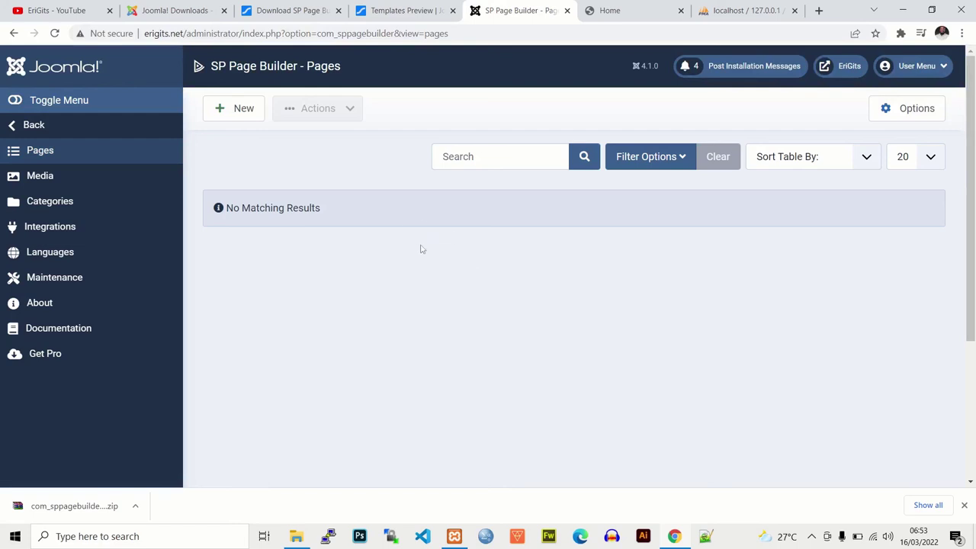
scroll(972, 206, "down", 1)
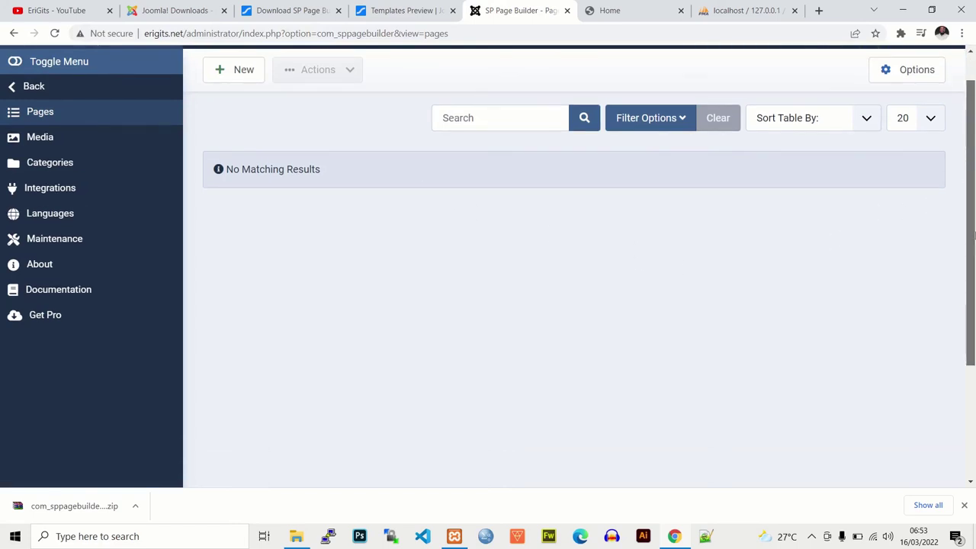
scroll(972, 206, "up", 1)
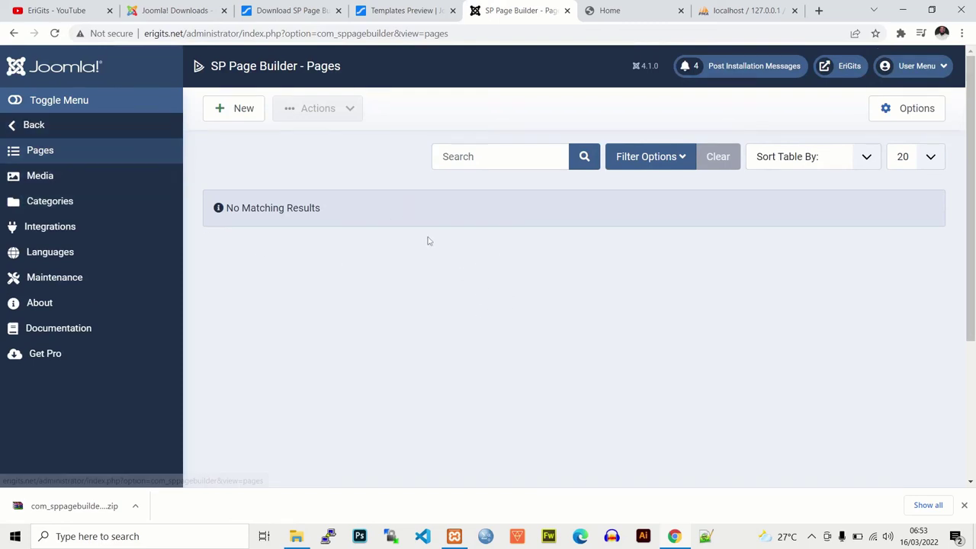
Step: Open the administrator Home Dashboard from the Joomla logo and close its statistics banner
left_click(54, 82)
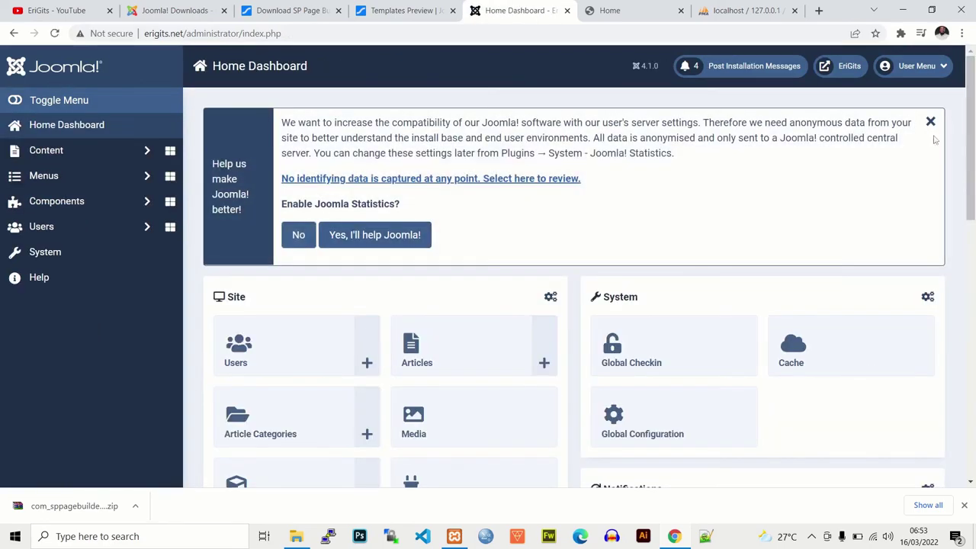
left_click(930, 122)
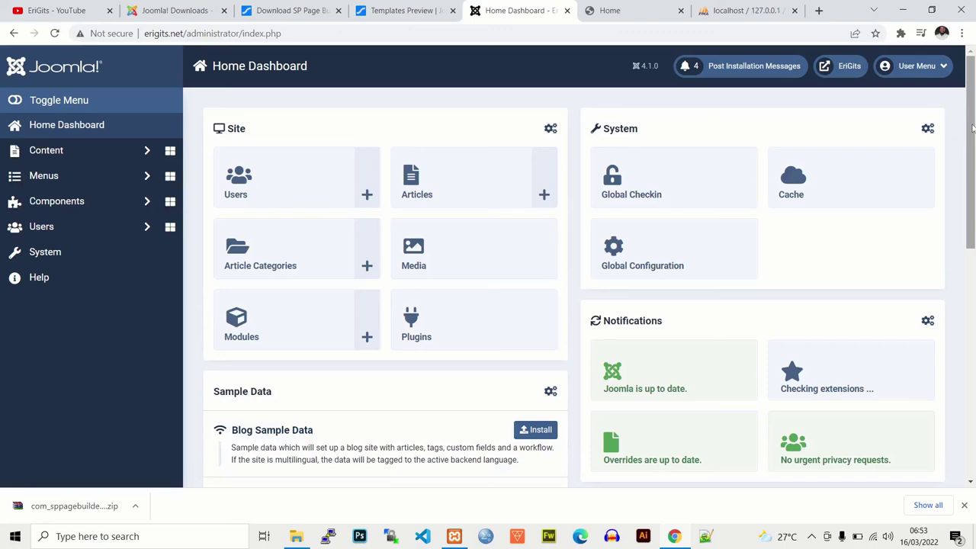
left_click_drag(972, 127, 972, 175)
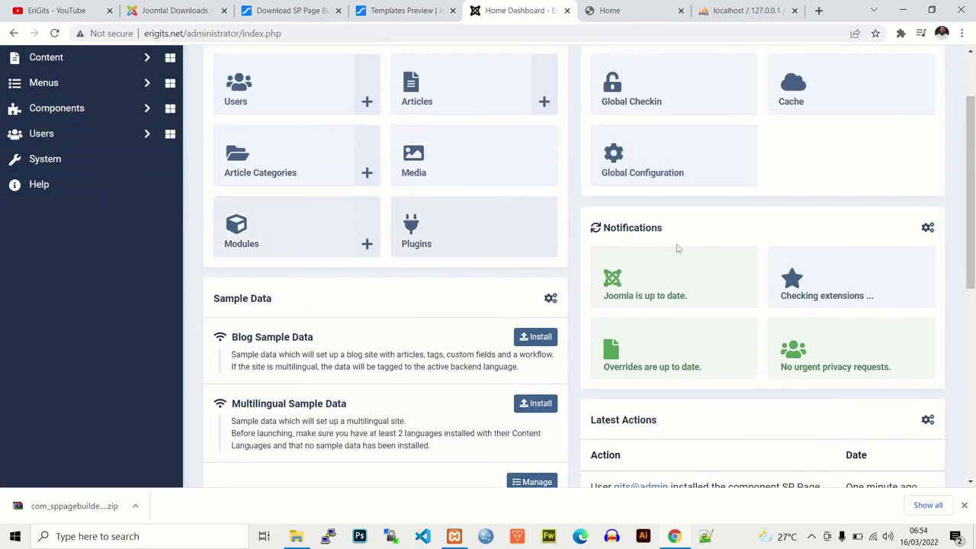
scroll(686, 229, "up", 2)
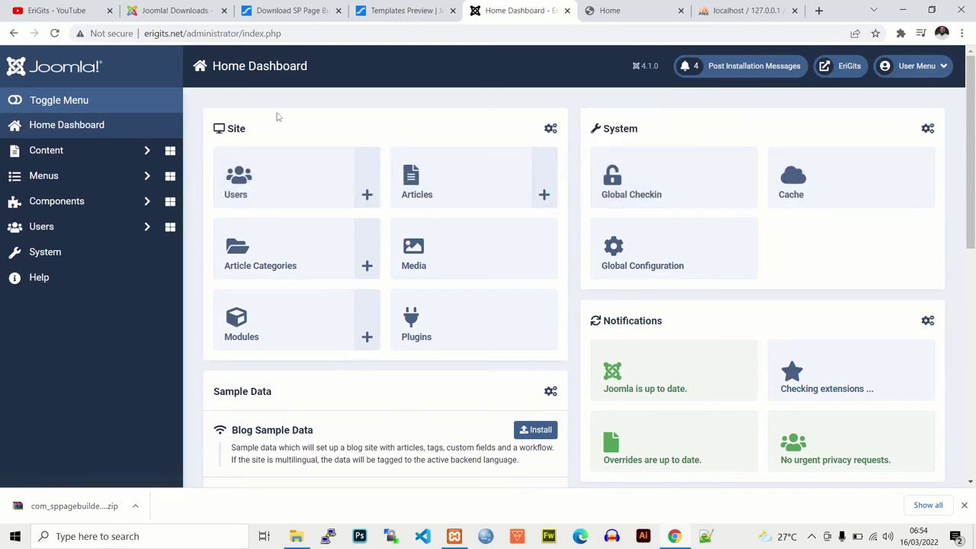